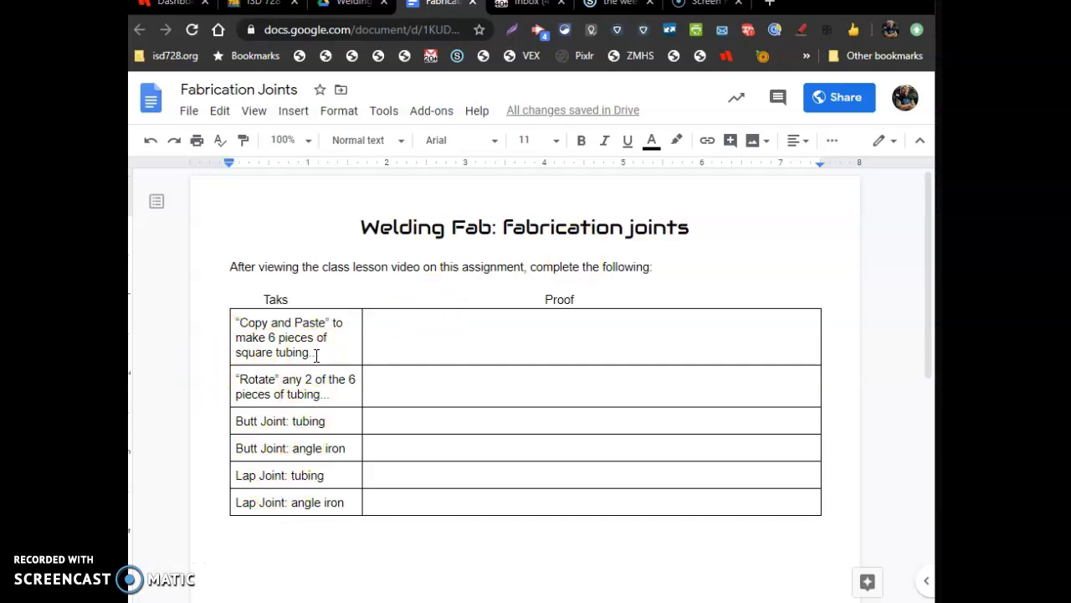
- Review the course page's Wednesday to Friday instructions and the attached stock.skp.tmp file
left_click(592, 7)
scroll(562, 215, "down", 4)
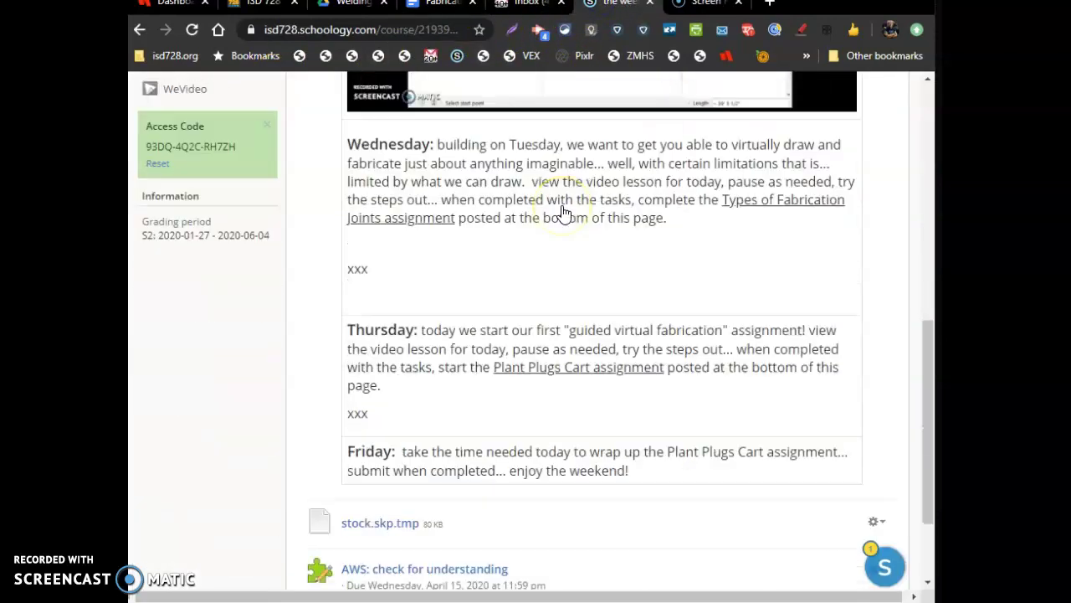
scroll(564, 213, "down", 2)
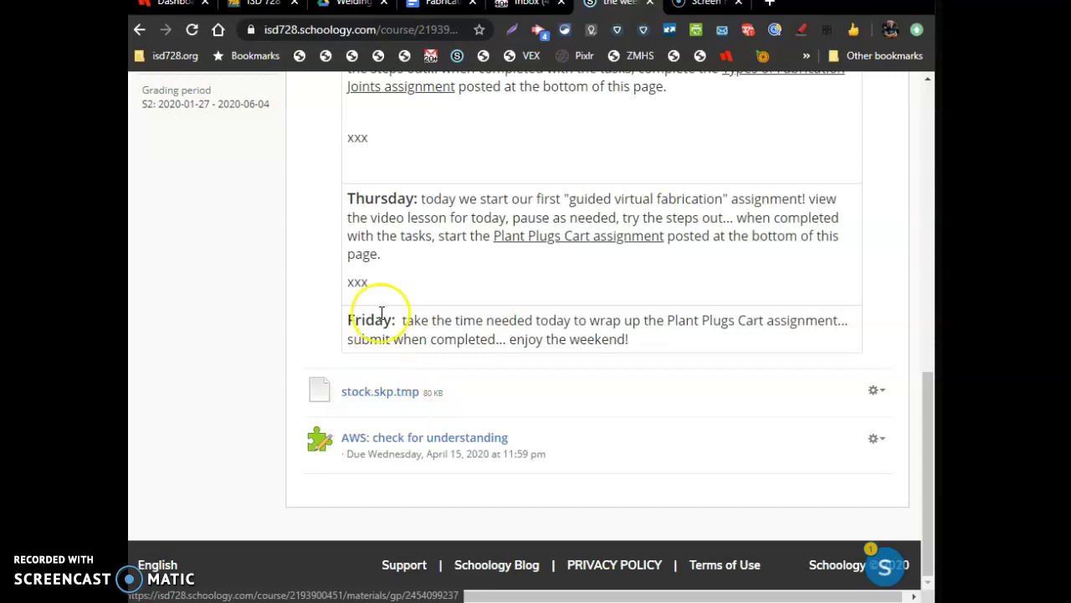
scroll(358, 318, "up", 5)
- Check the Industrial Tech AWS Lab Apps entry on the school dashboard and return to the SketchUp session
left_click(232, 8)
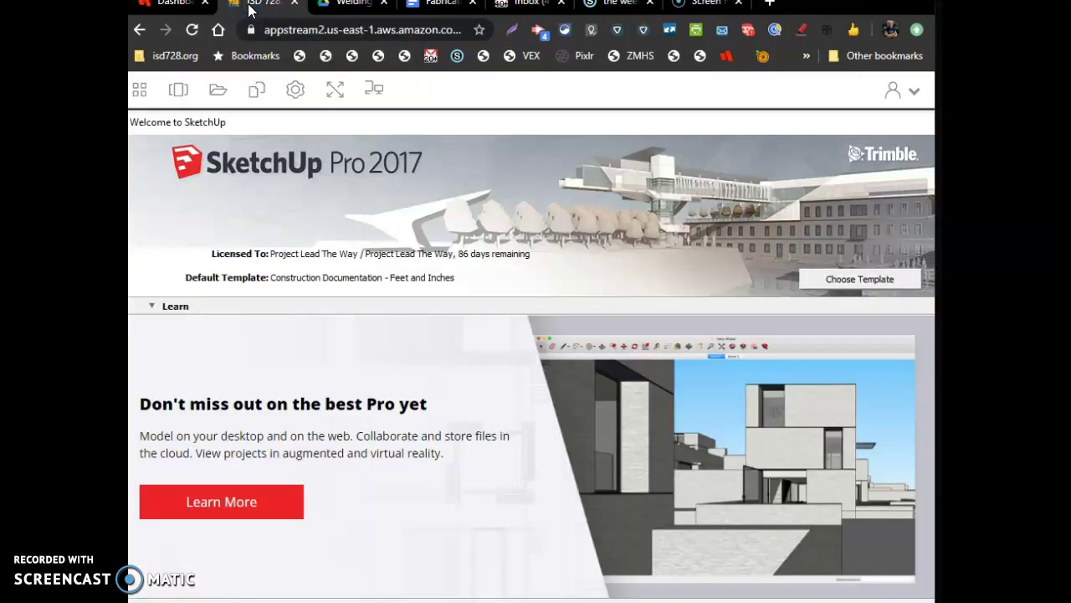
left_click(161, 7)
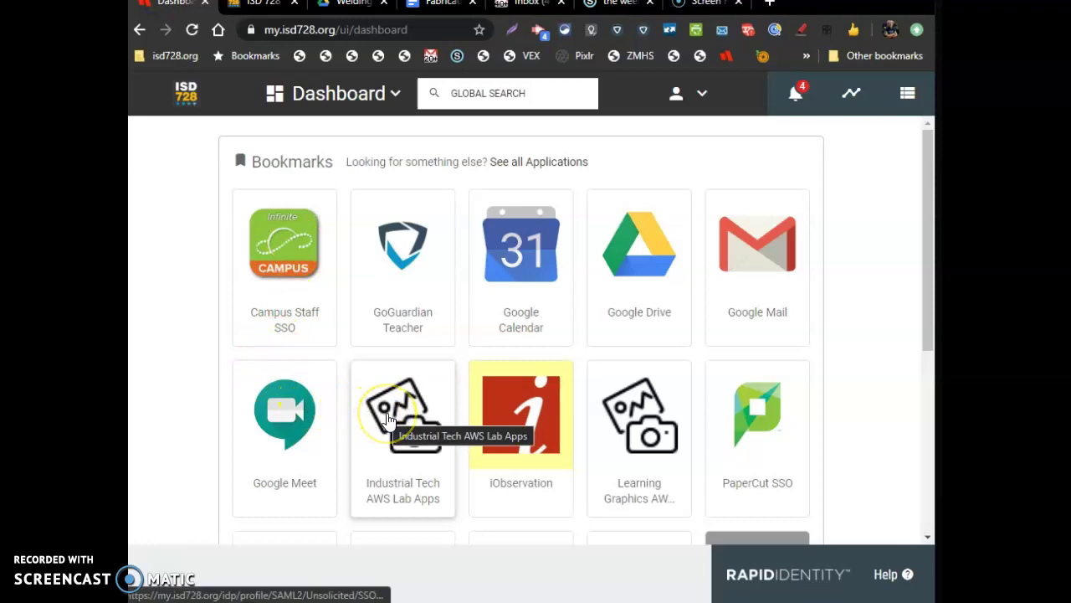
left_click(259, 7)
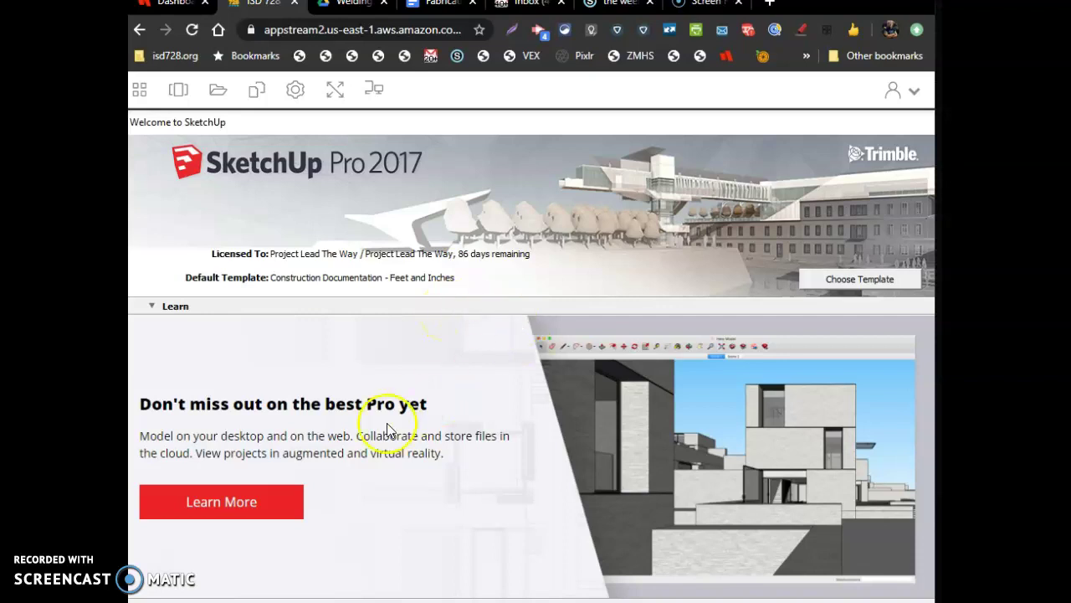
- Start SketchUp with the Construction Documentation - Feet and Inches template and leave full-screen view
left_click(860, 280)
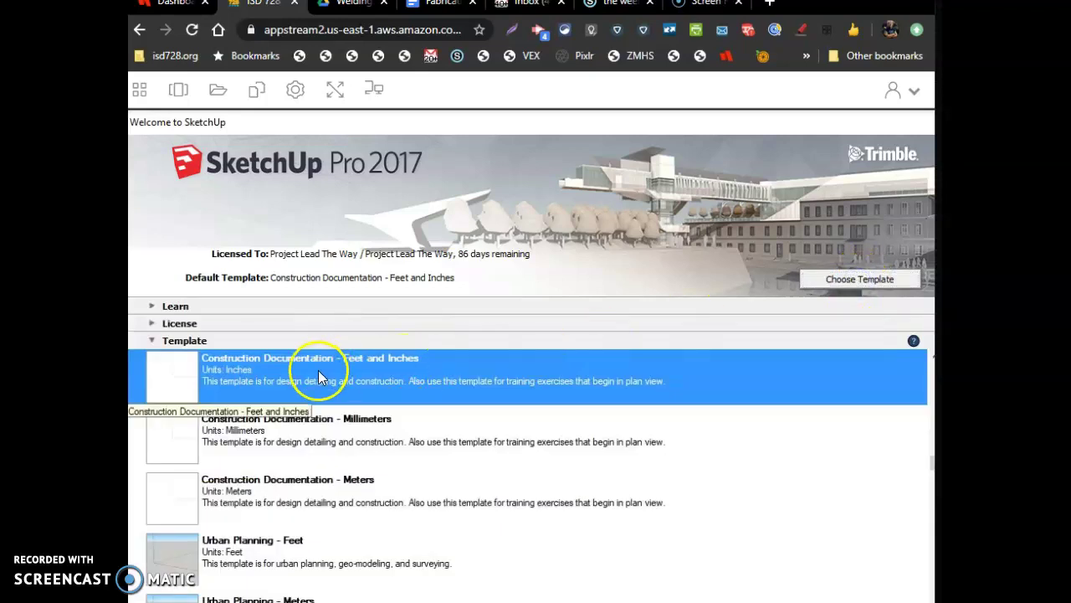
left_click(335, 88)
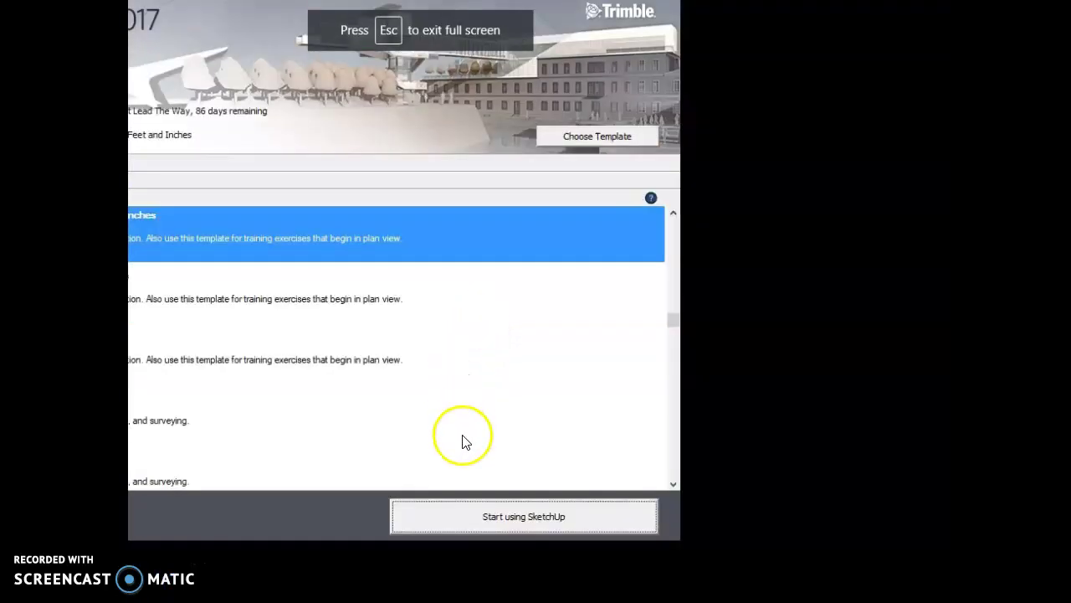
left_click(500, 514)
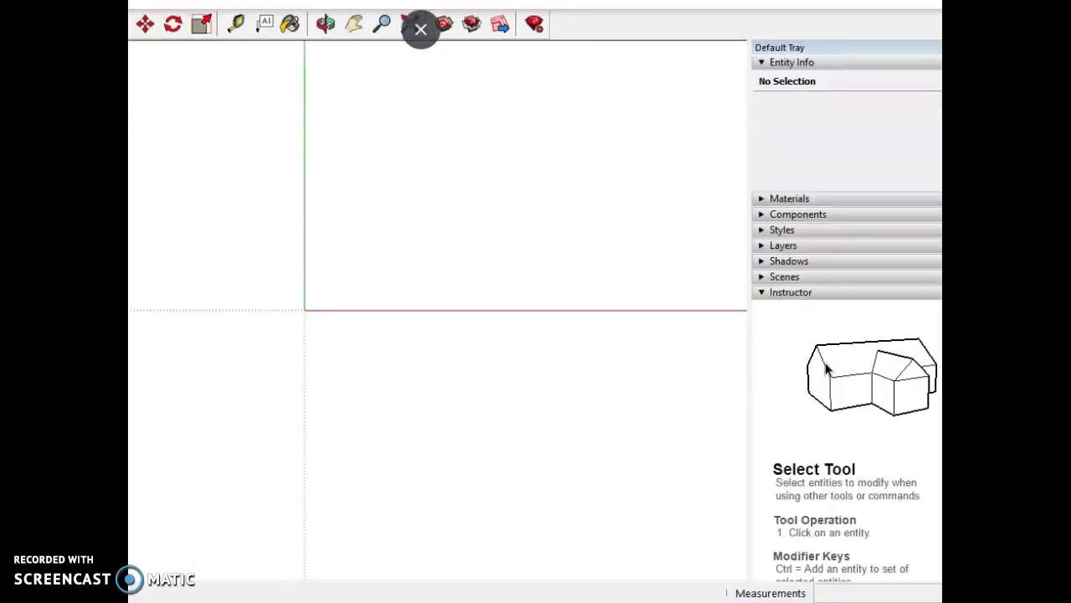
left_click(420, 29)
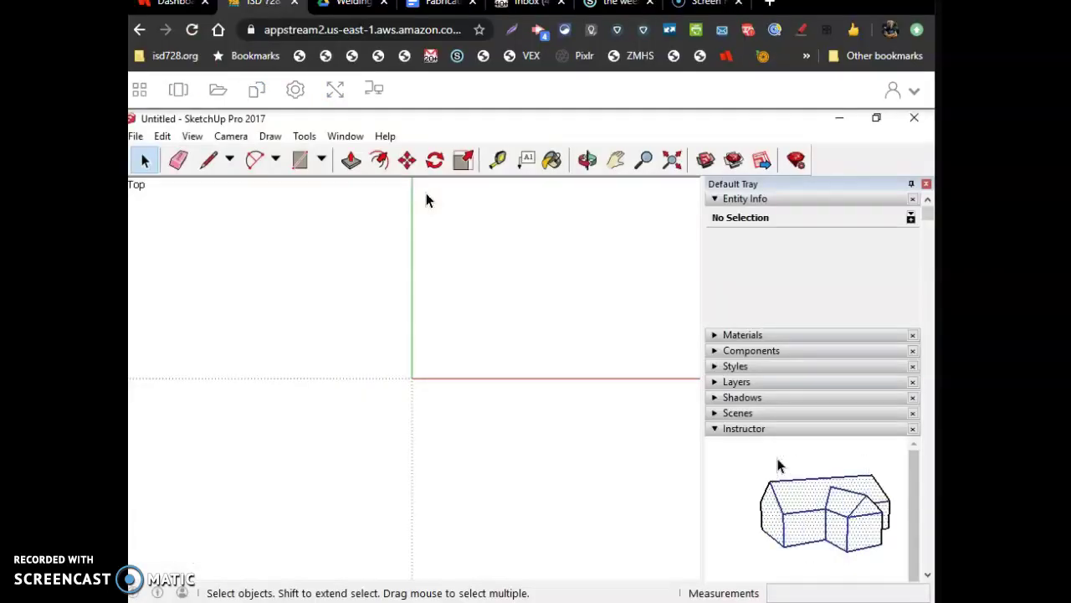
left_click(144, 159)
- Browse the Downloads folder for a model to open, showing All Files (*.*)
left_click(136, 137)
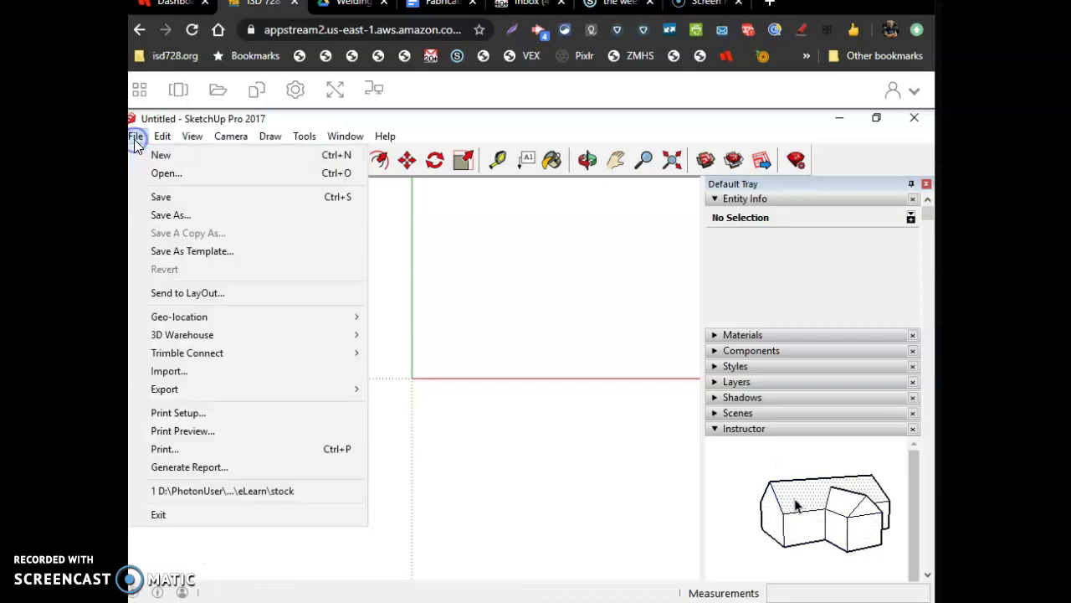
left_click(170, 174)
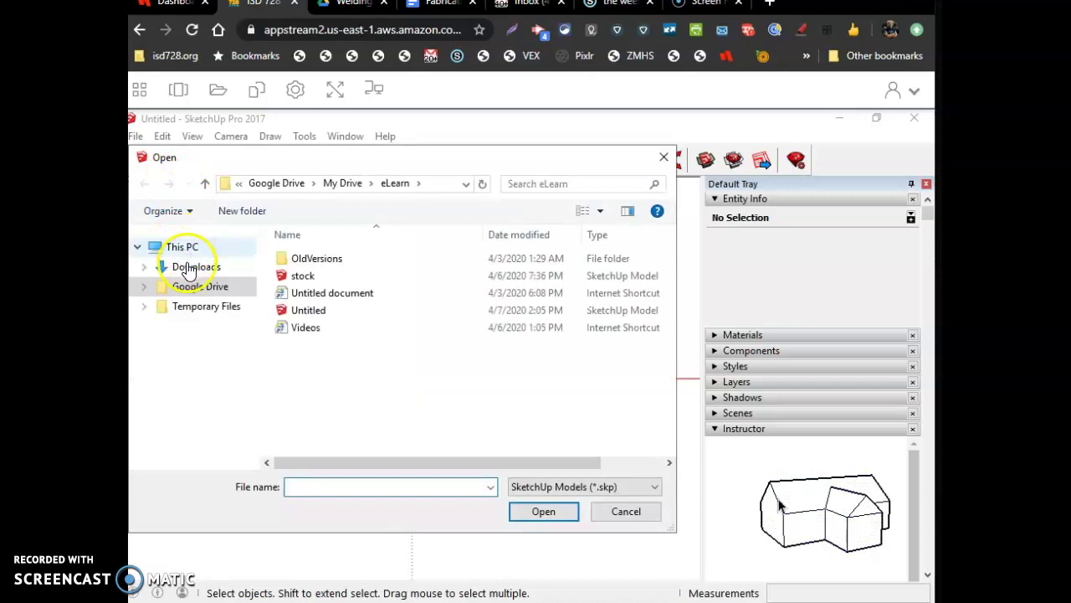
left_click(191, 267)
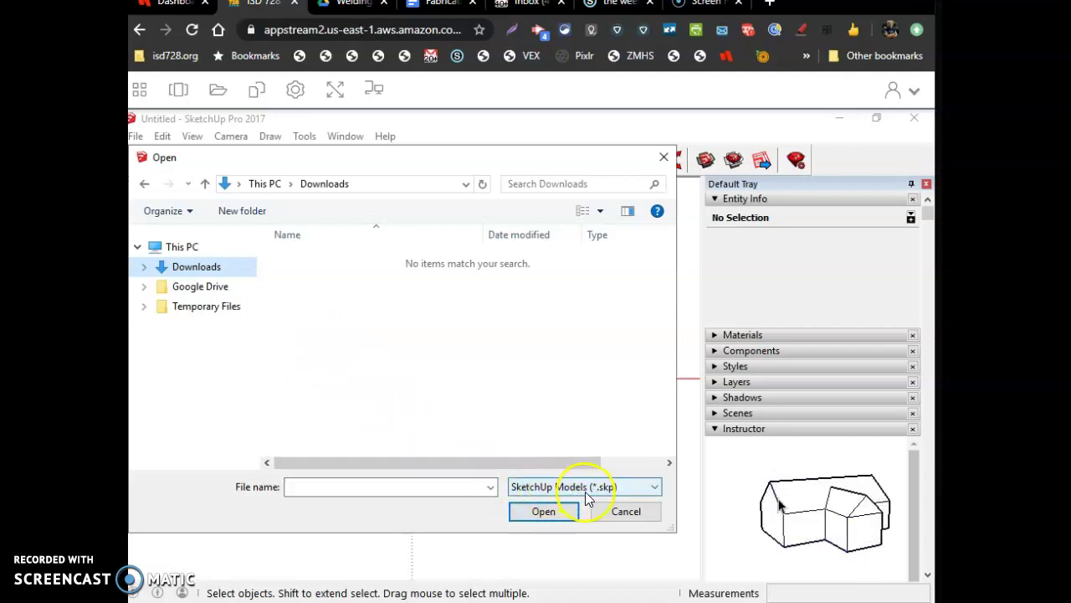
left_click(634, 494)
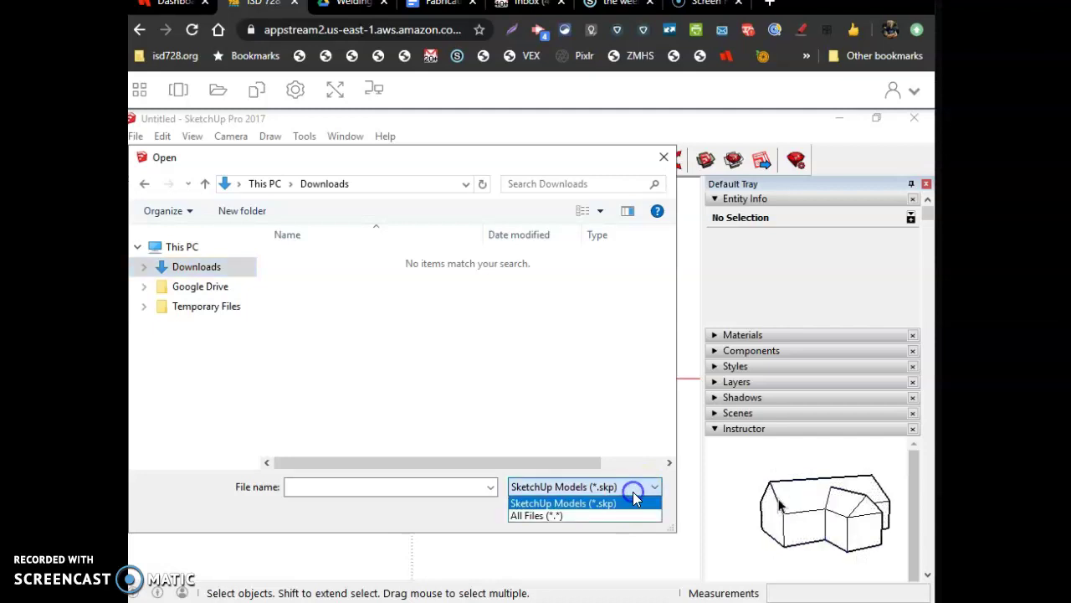
left_click(582, 515)
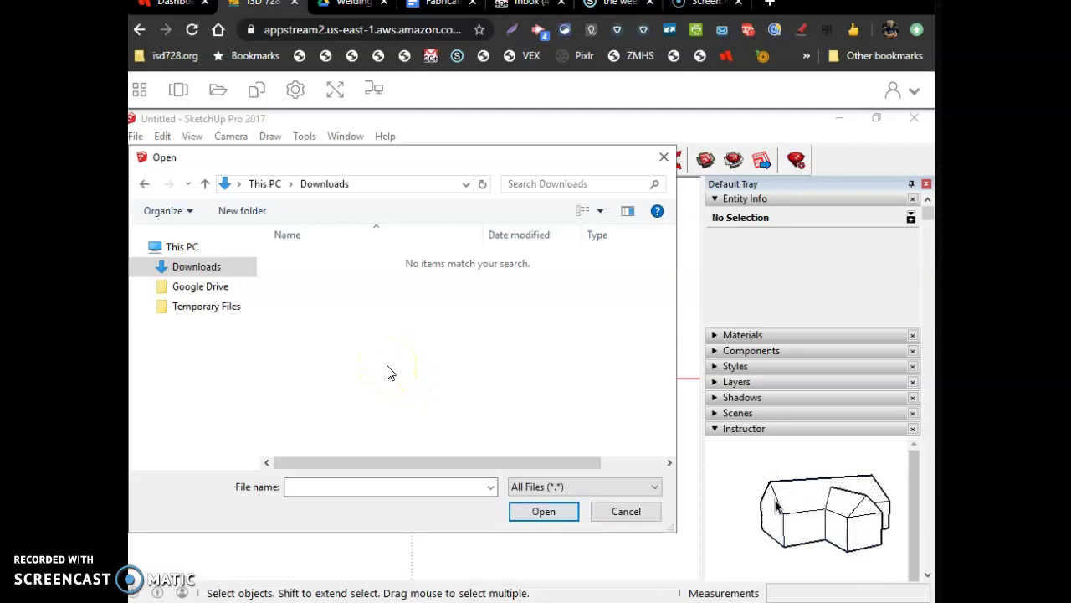
- Recheck Downloads with the file type set to SketchUp Models (*.skp) and again to All Files (*.*), using stock as the file name
left_click(221, 277)
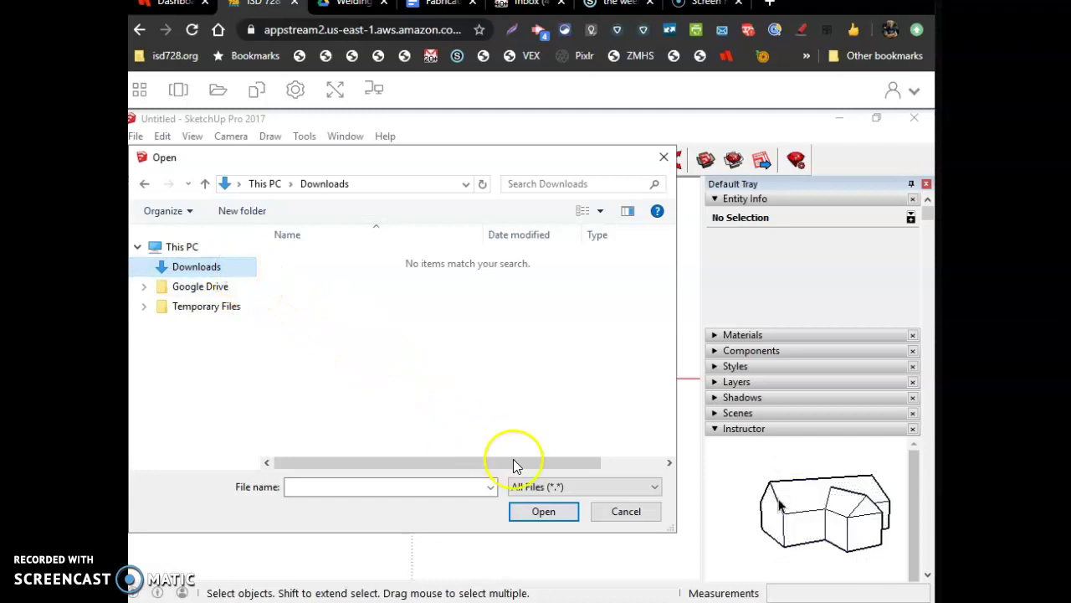
left_click(573, 488)
left_click(575, 502)
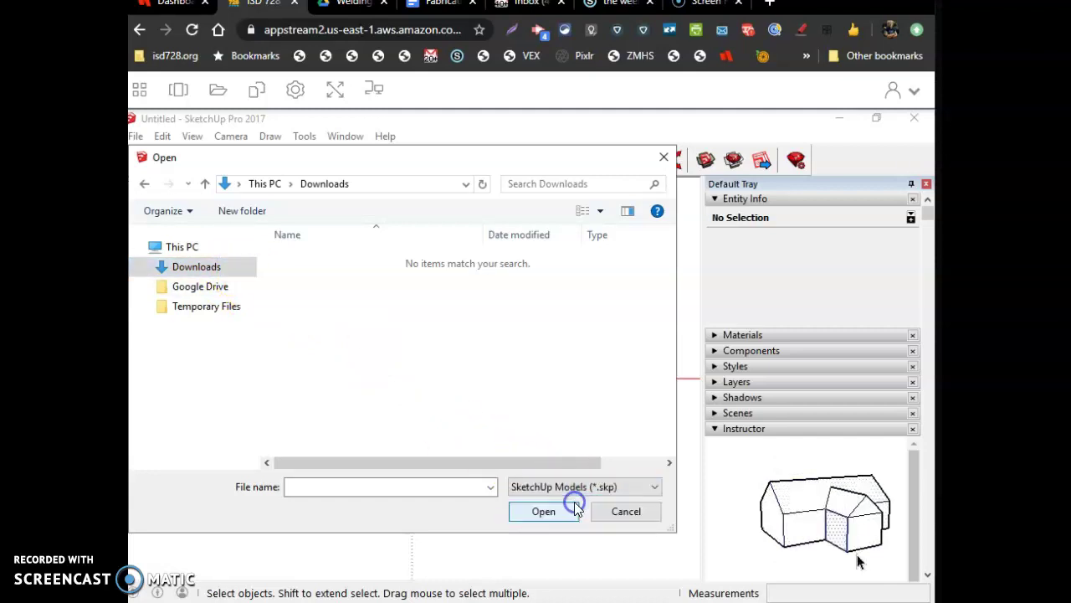
left_click(567, 488)
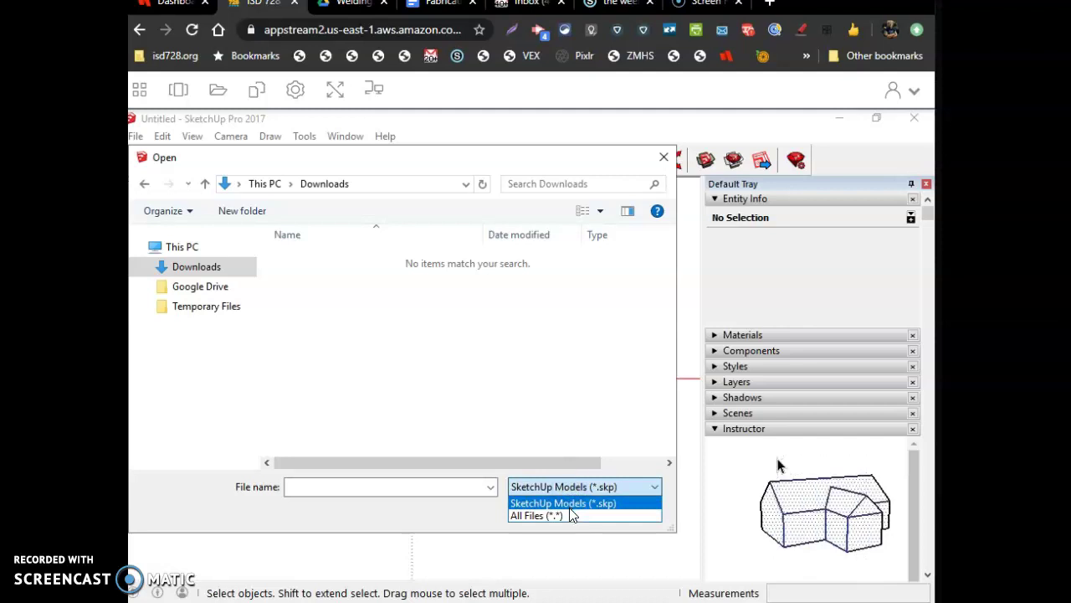
left_click(572, 514)
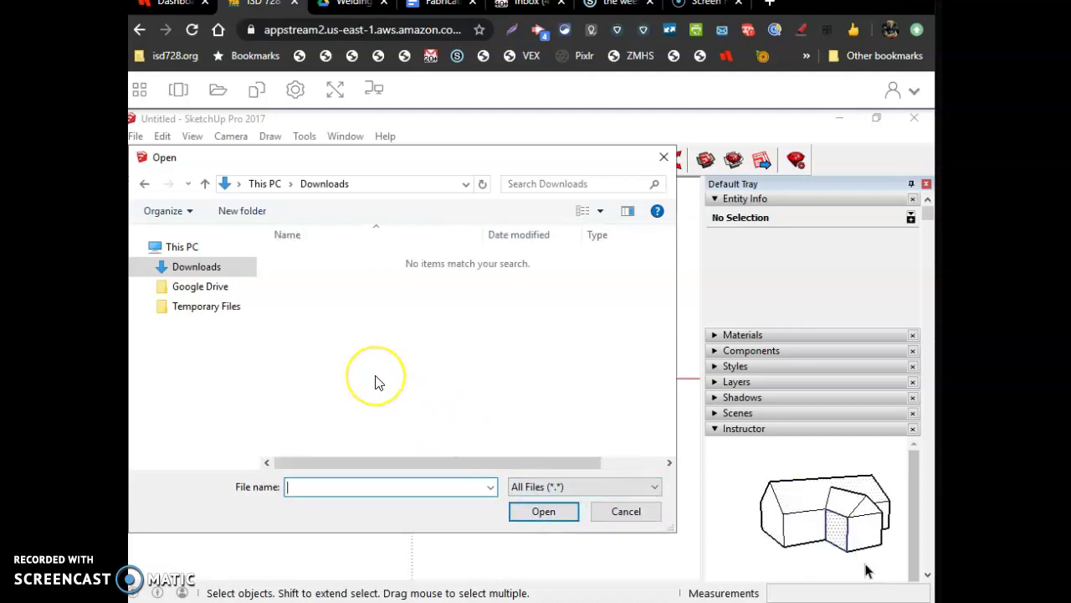
scroll(376, 381, "right", 1)
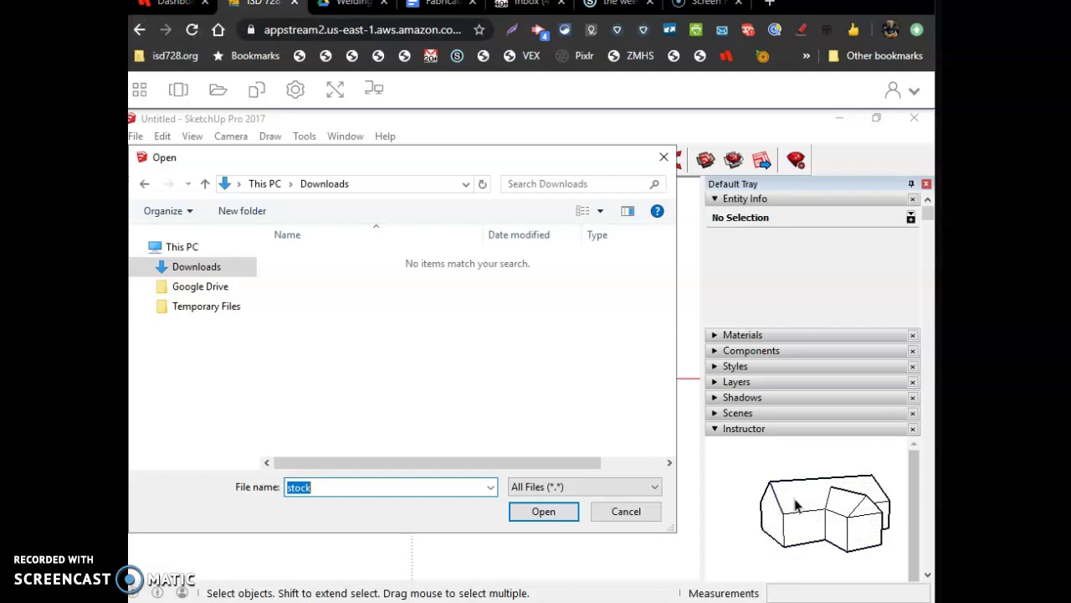
- Switch to File Explorer and look for stock.skp.tmp in the computer's local Downloads folder
key("alt+Tab")
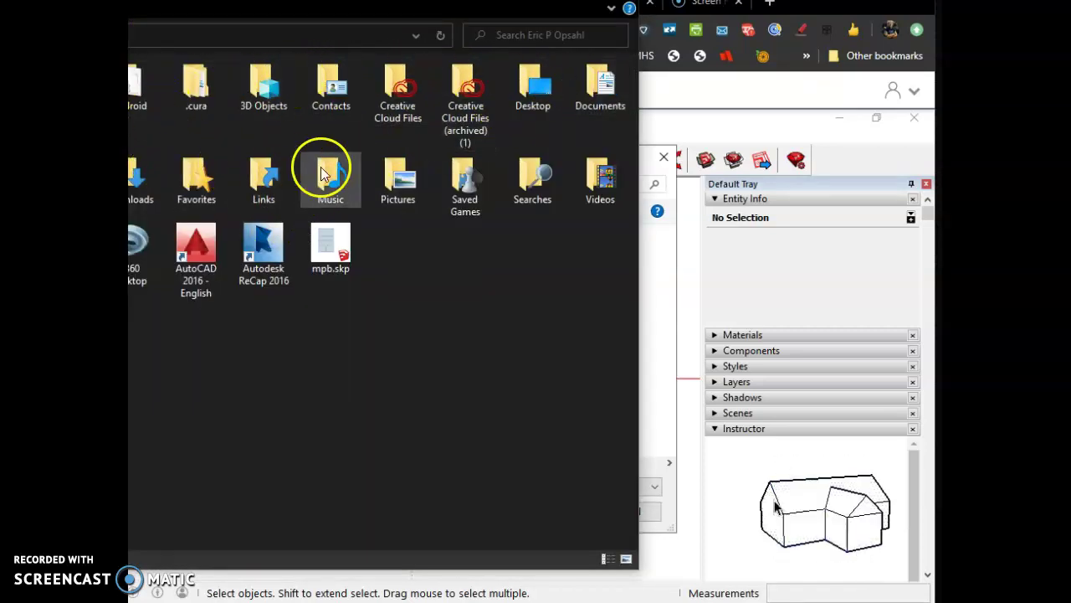
double_click(139, 178)
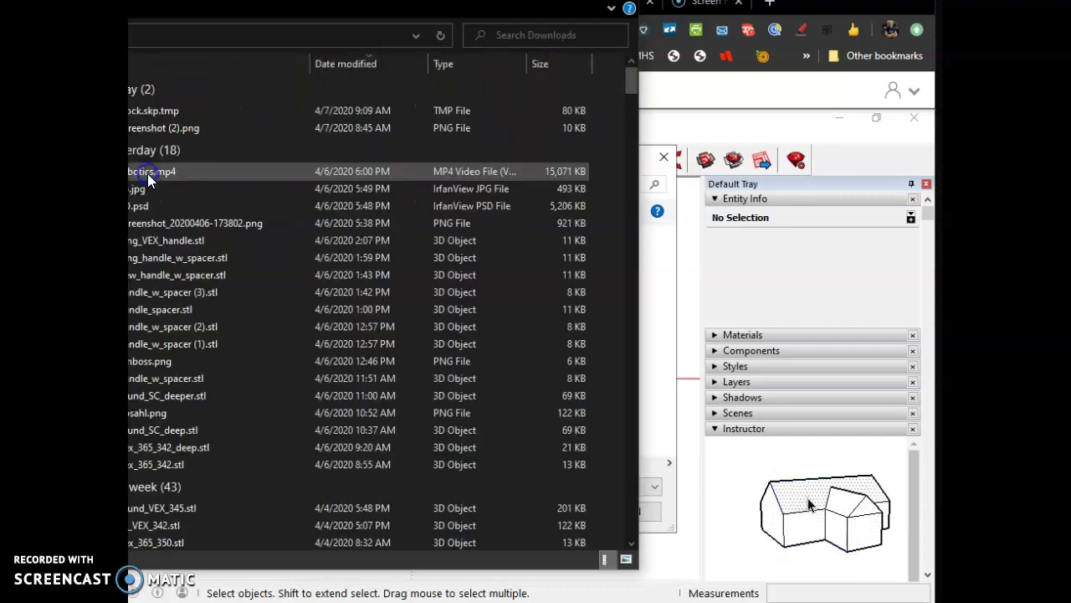
scroll(185, 237, "down", 6)
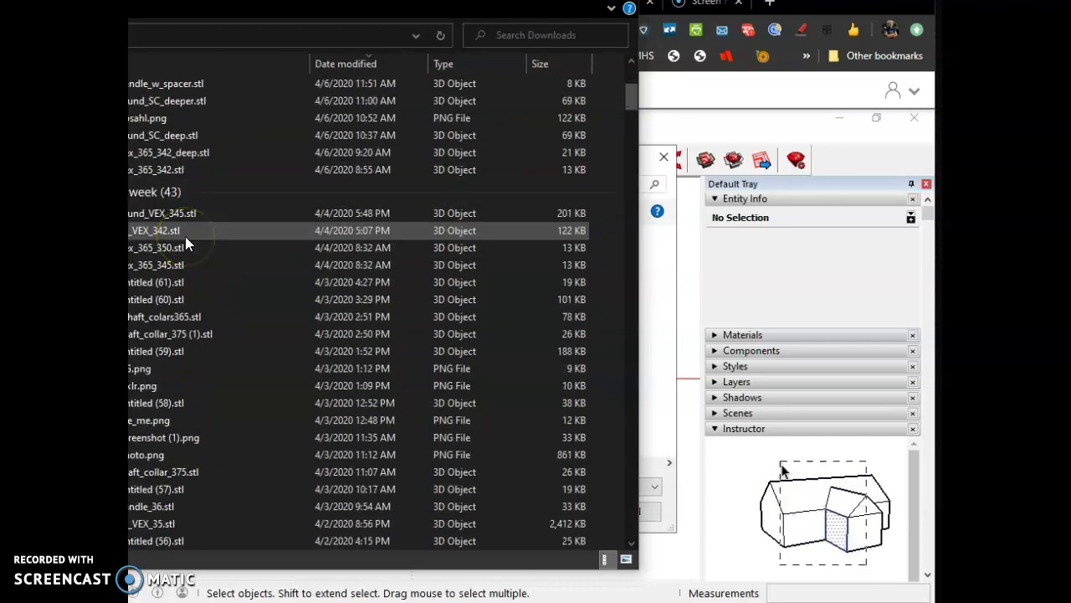
scroll(185, 237, "up", 6)
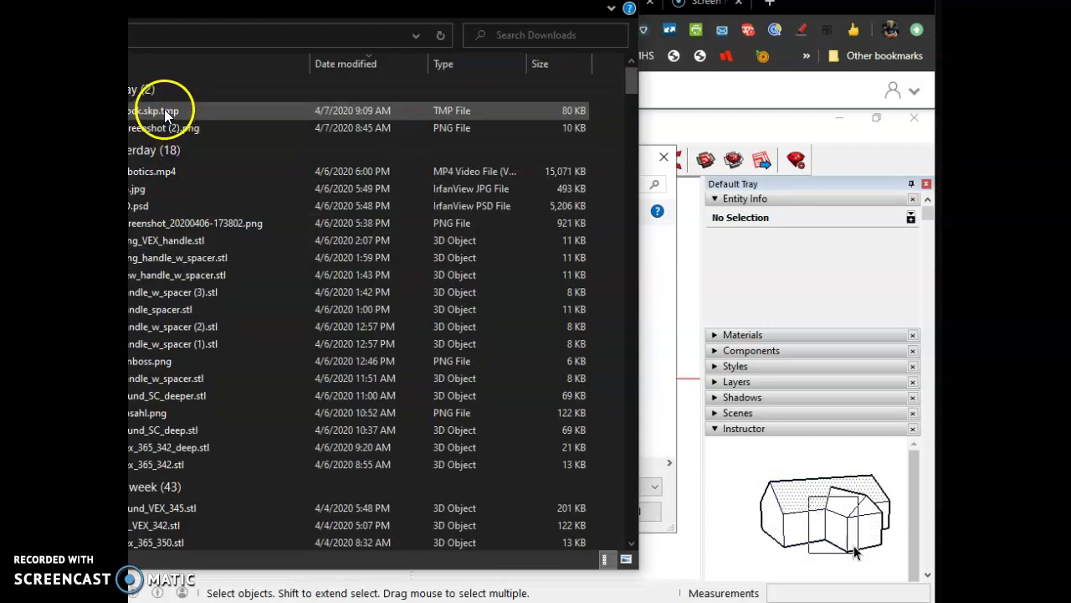
left_click(799, 25)
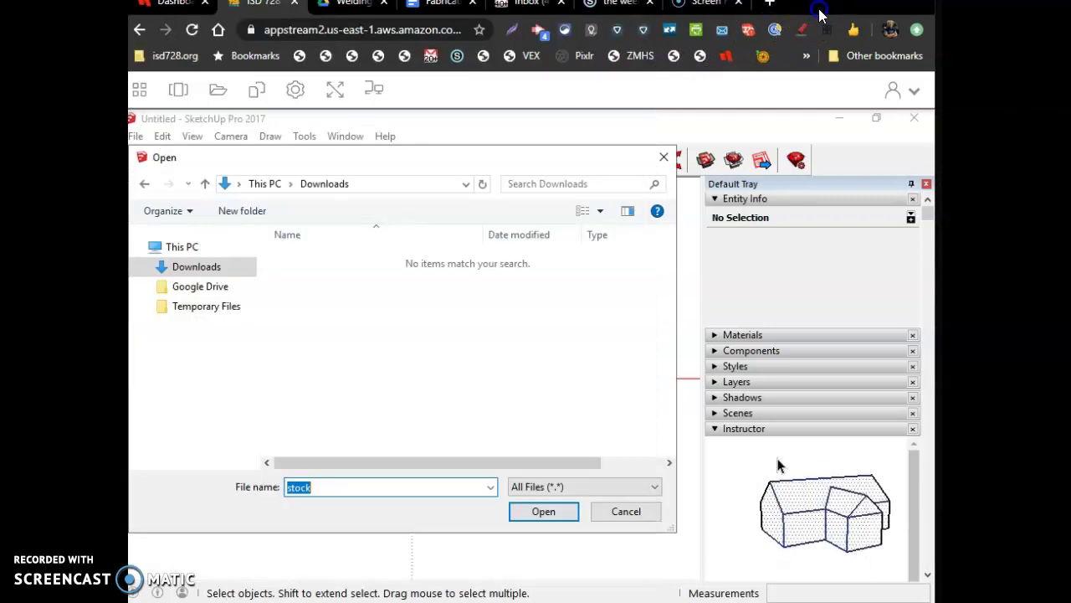
- Upload stock.skp.tmp from the local Downloads folder to the Welding Fab I folder in Google Drive
left_click(339, 10)
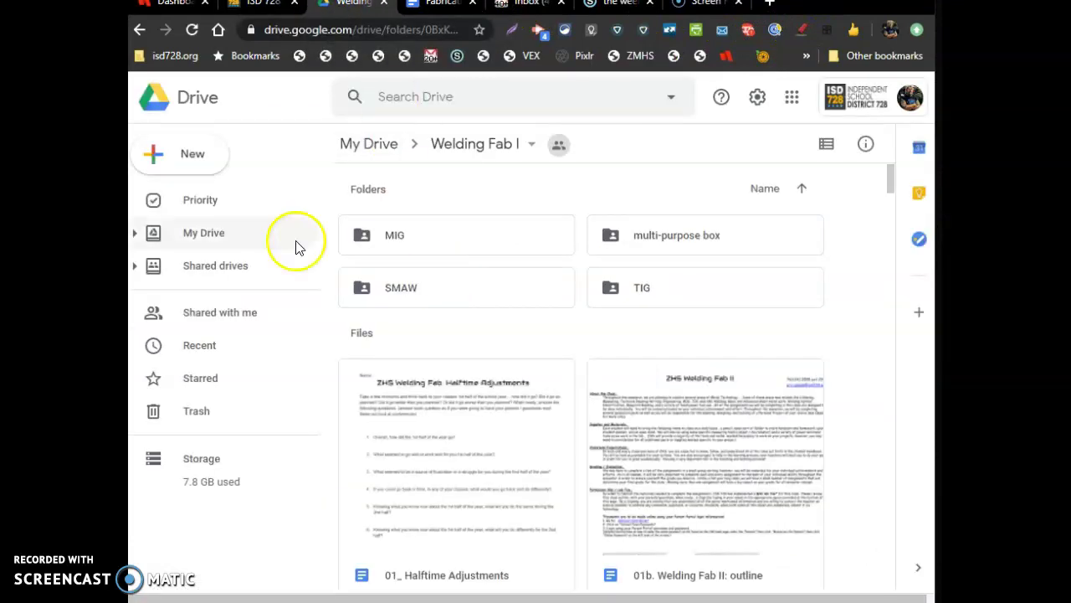
key("alt+Tab")
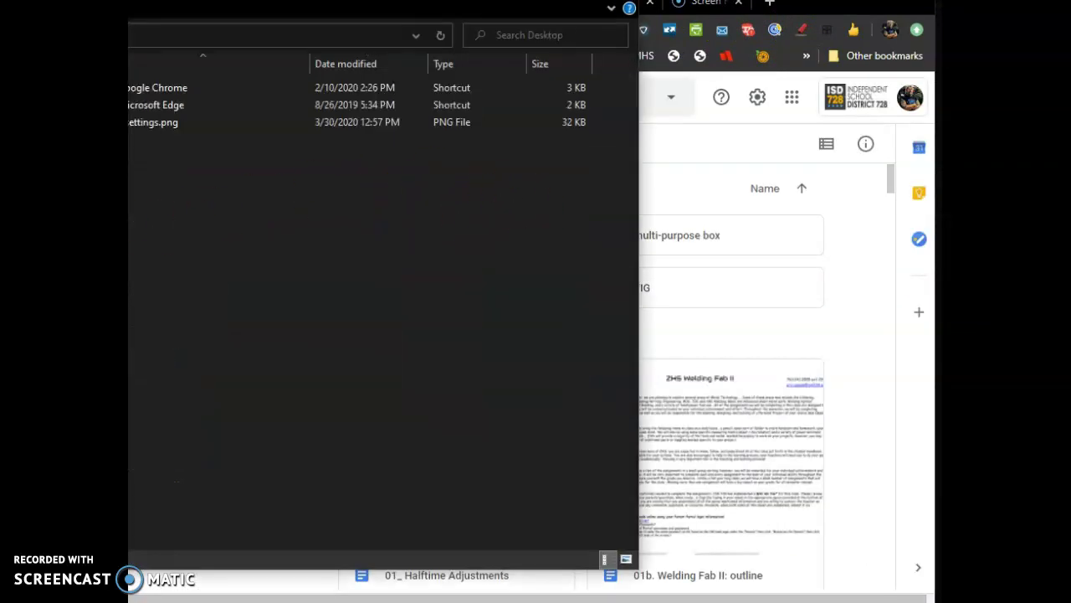
key("alt+Left")
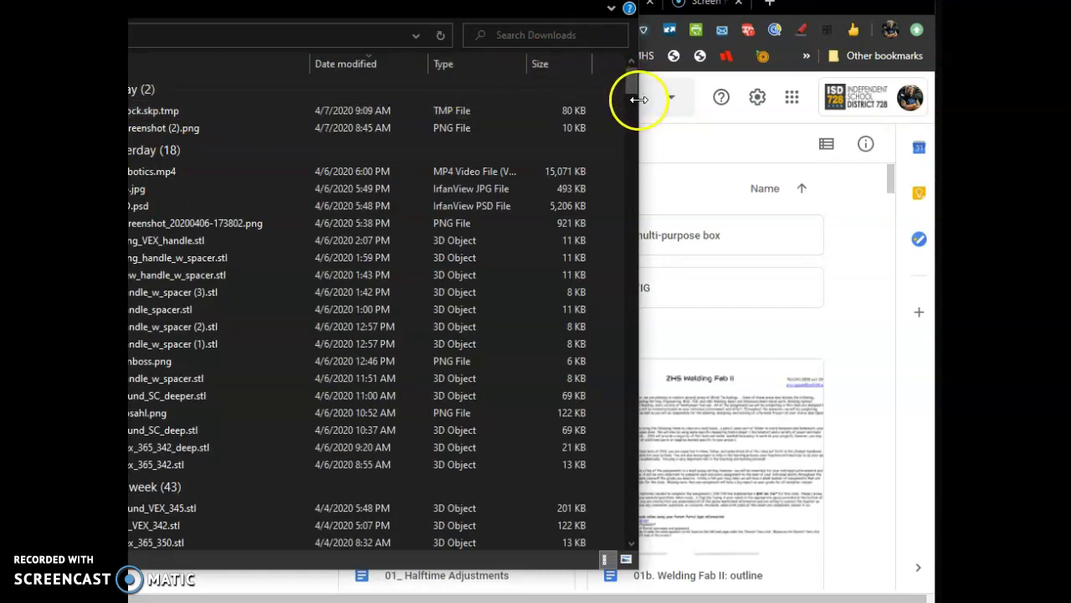
left_click_drag(638, 96, 353, 143)
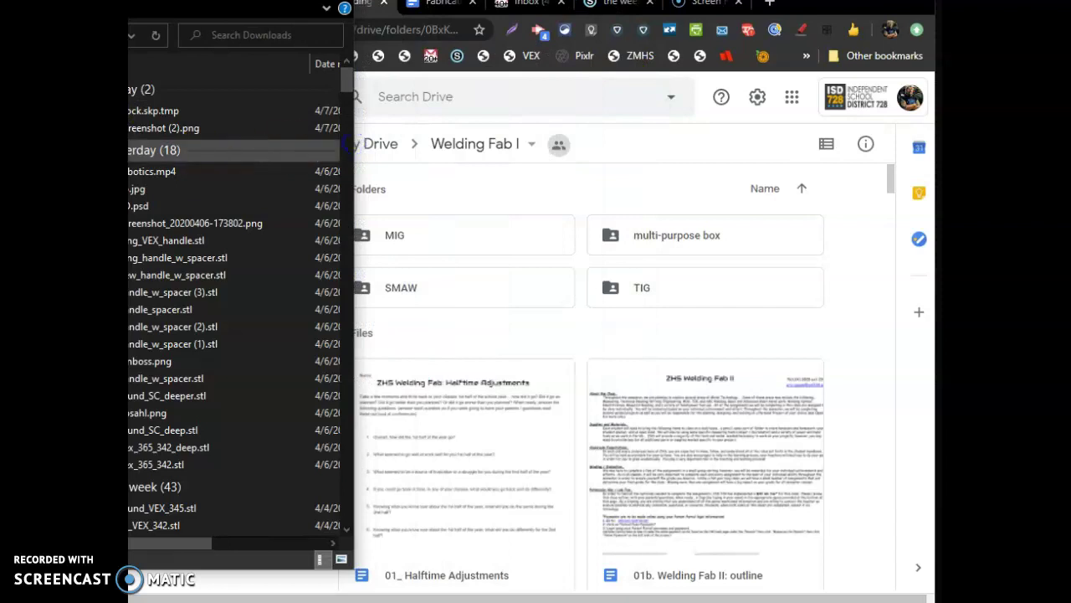
left_click(151, 112)
left_click_drag(150, 112, 646, 362)
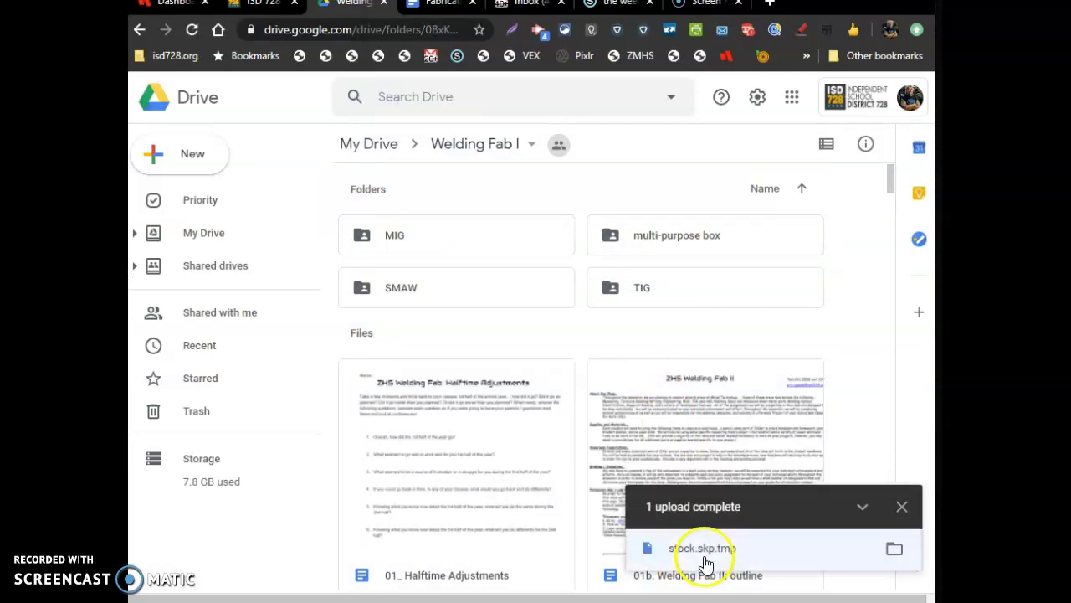
- Switch to SketchUp and browse in the Open dialog to the Welding Fab I folder under My Drive in Google Drive, looking for the stock file
left_click(258, 8)
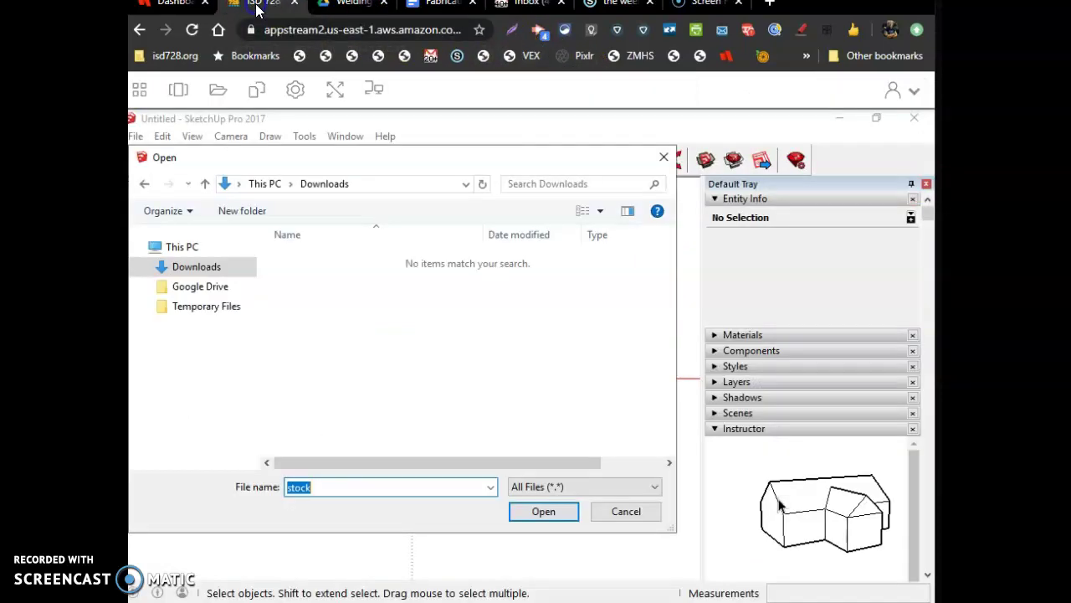
left_click(209, 285)
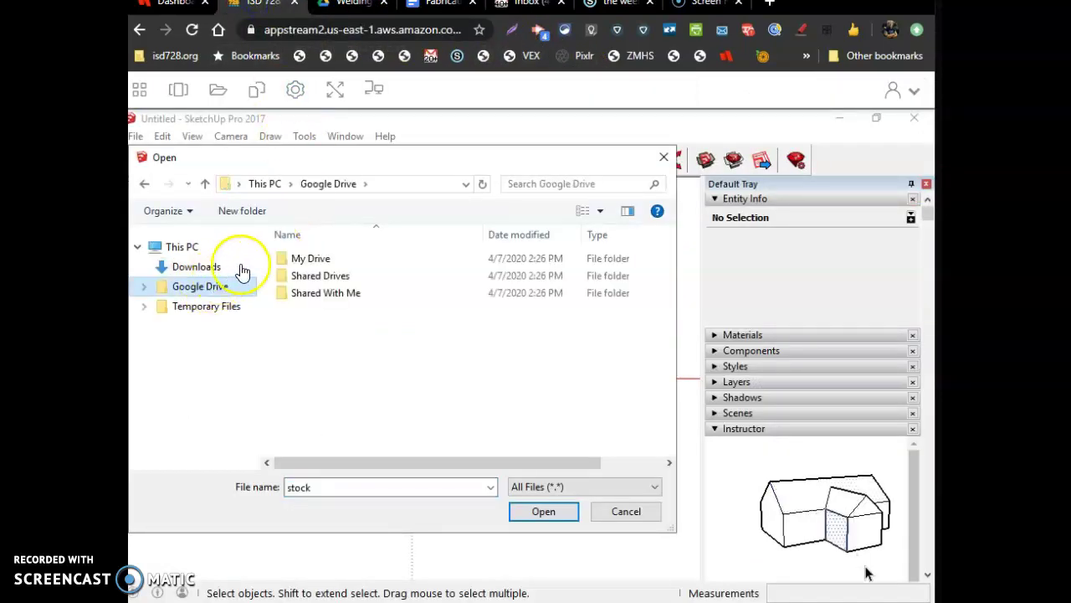
left_click(328, 261)
left_click(327, 261)
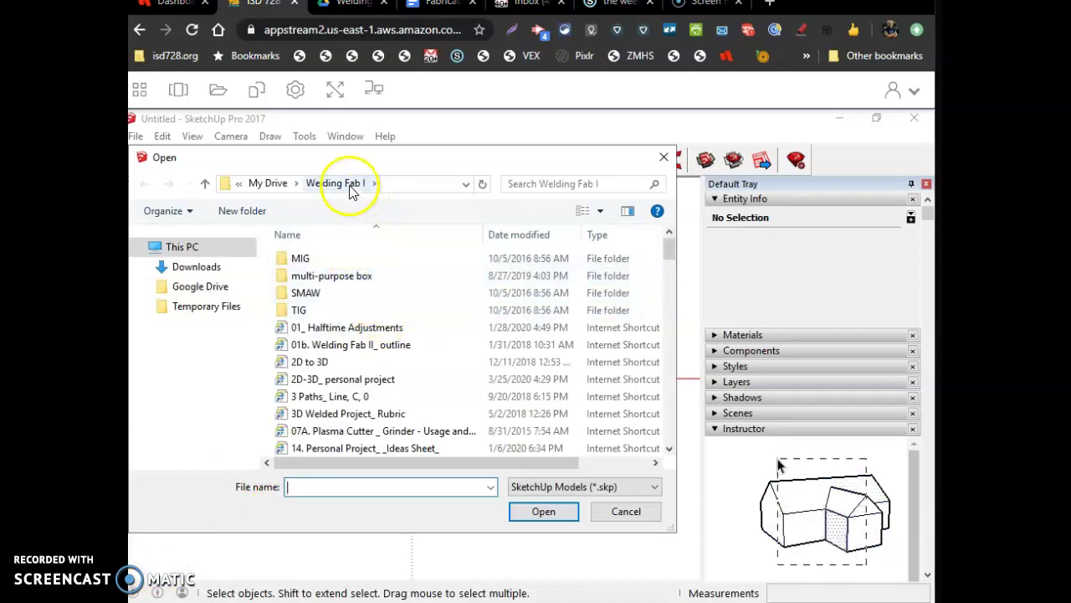
scroll(360, 396, "down", 12)
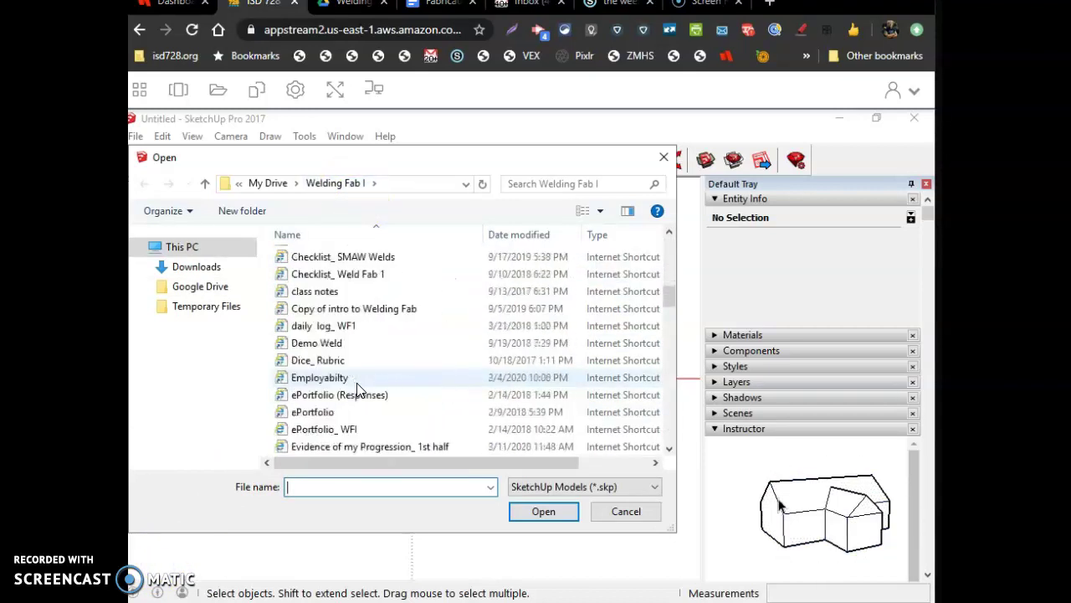
scroll(358, 391, "down", 12)
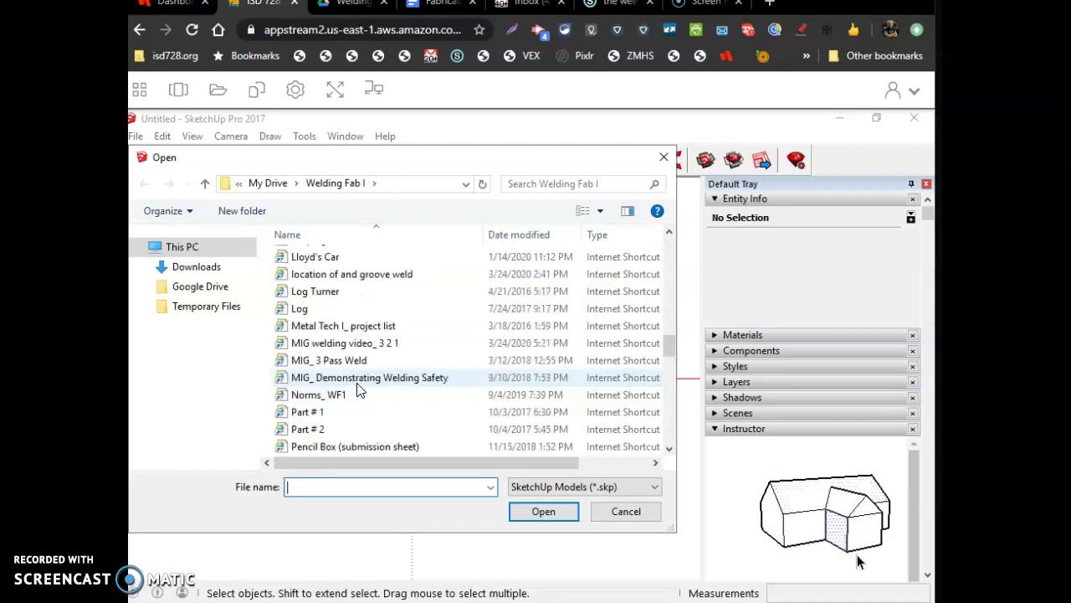
scroll(358, 391, "down", 3)
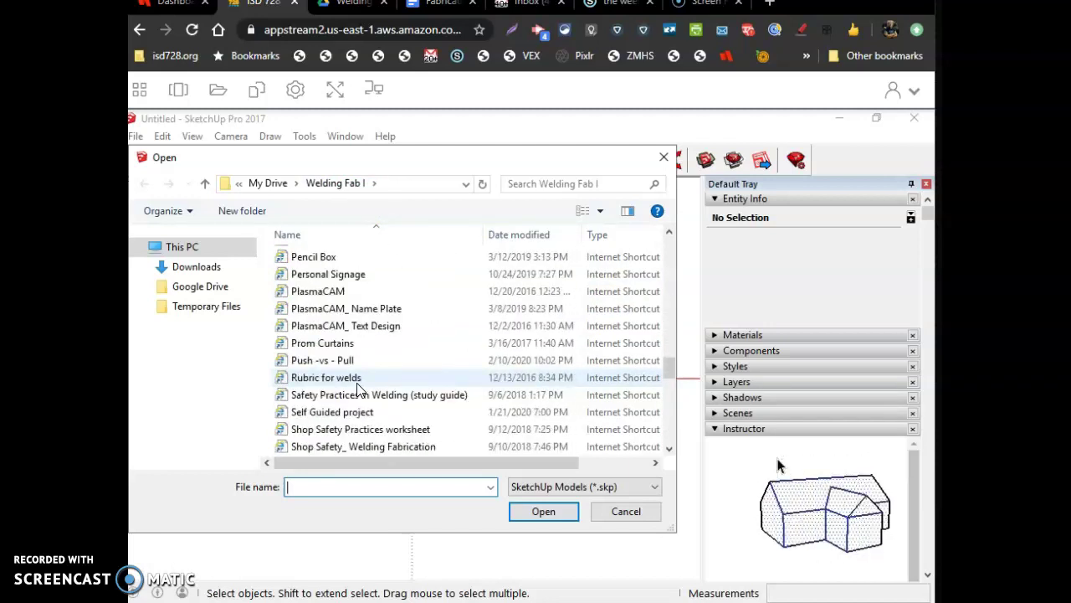
scroll(358, 390, "down", 1)
scroll(358, 390, "down", 1)
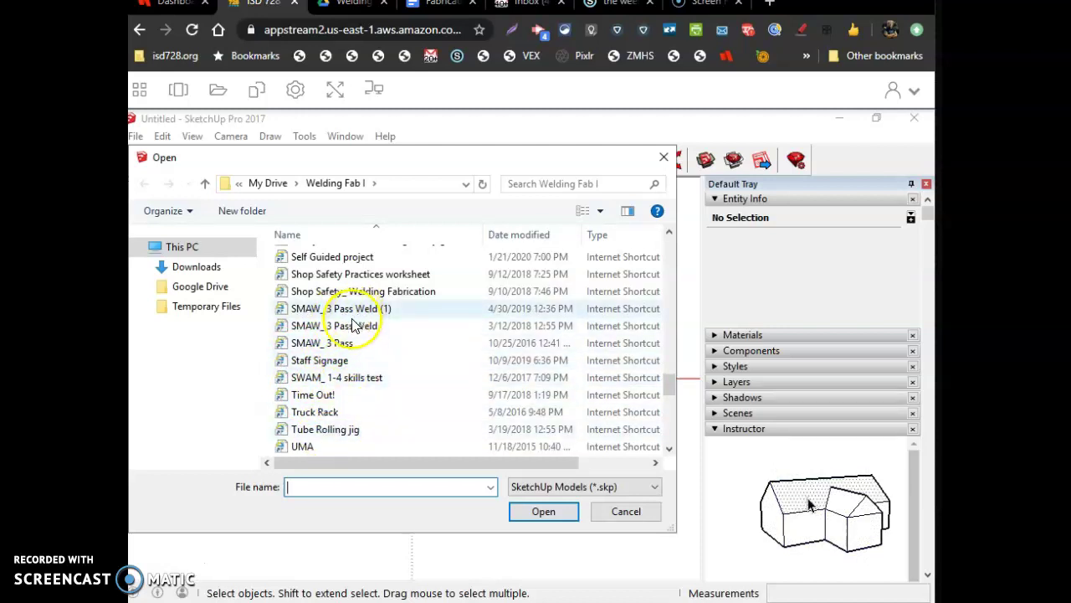
- Show All Files (*.*) in the Welding Fab I folder and open stock.skp.tmp
left_click(574, 486)
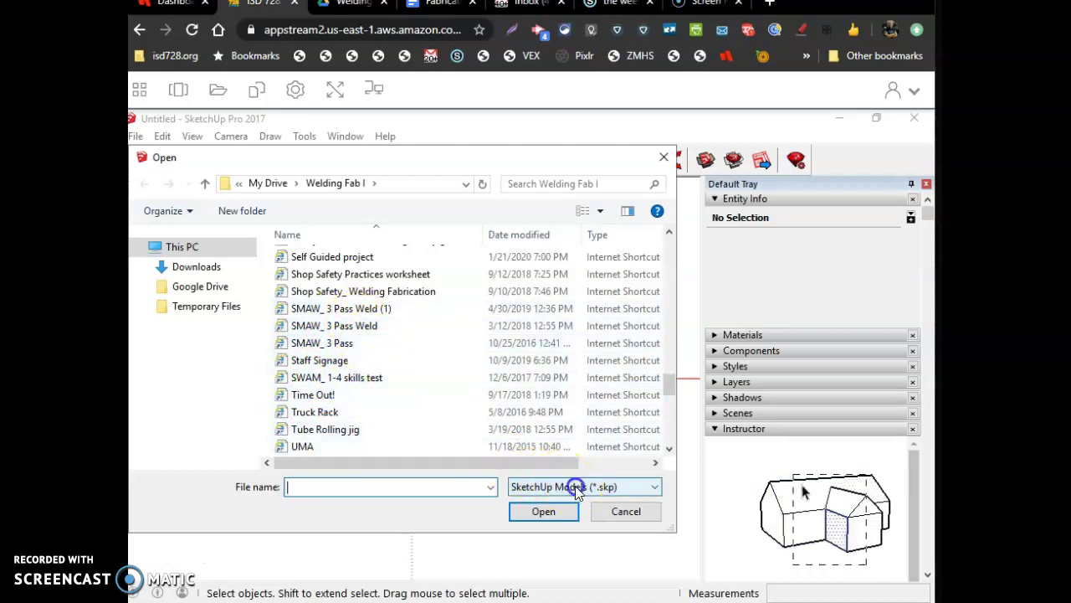
left_click(564, 516)
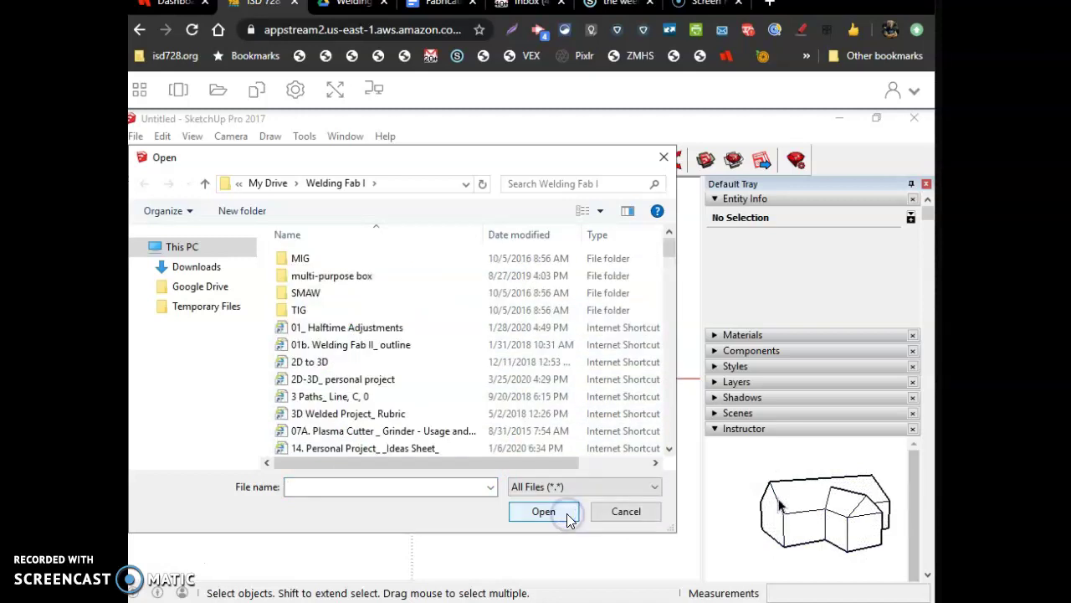
scroll(311, 364, "down", 15)
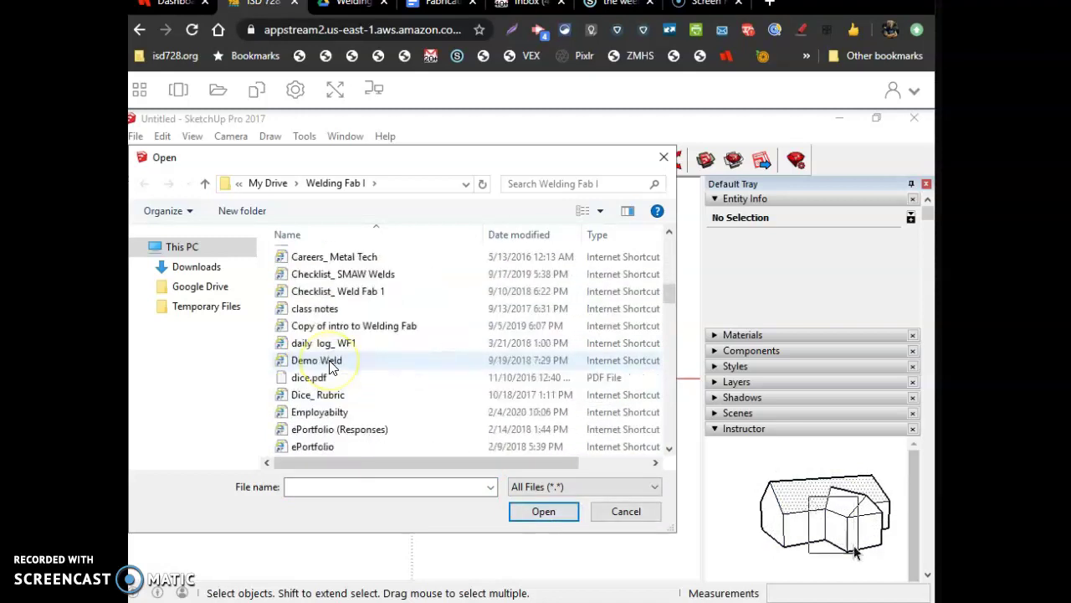
scroll(329, 366, "down", 6)
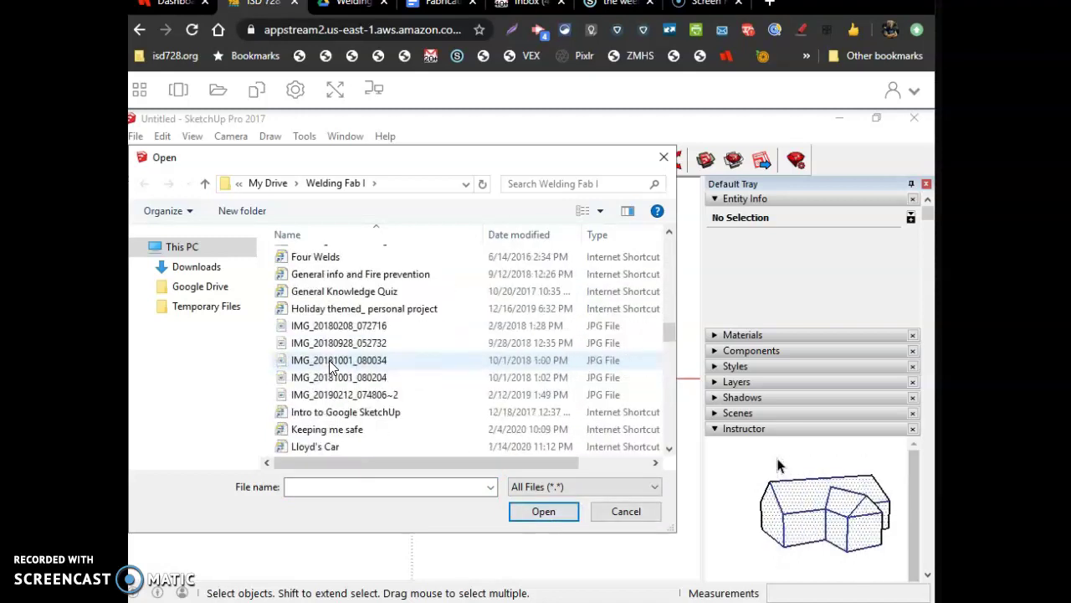
scroll(329, 366, "down", 6)
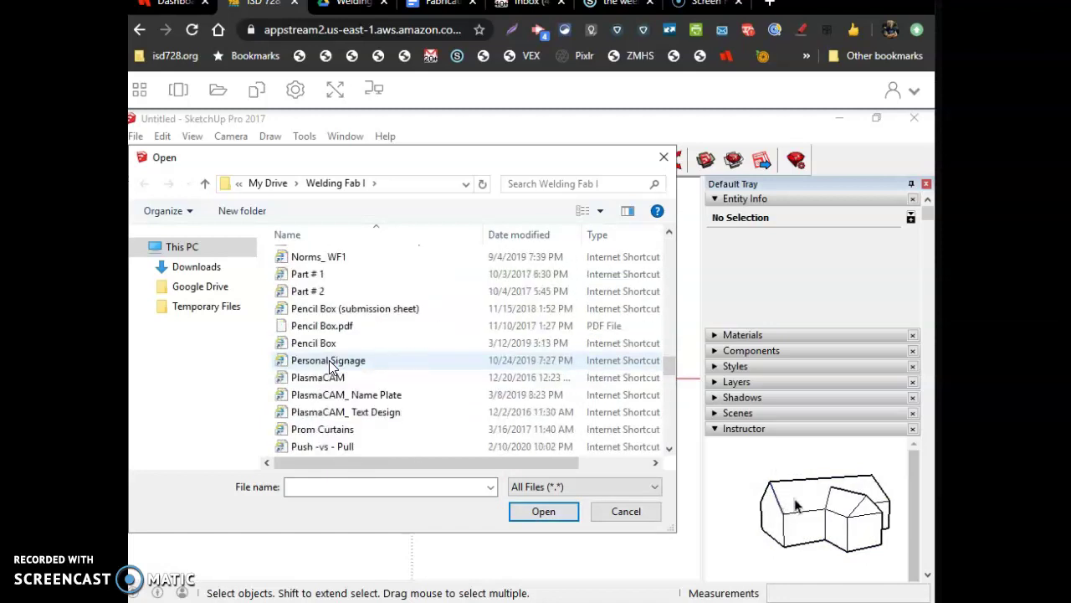
scroll(331, 367, "down", 2)
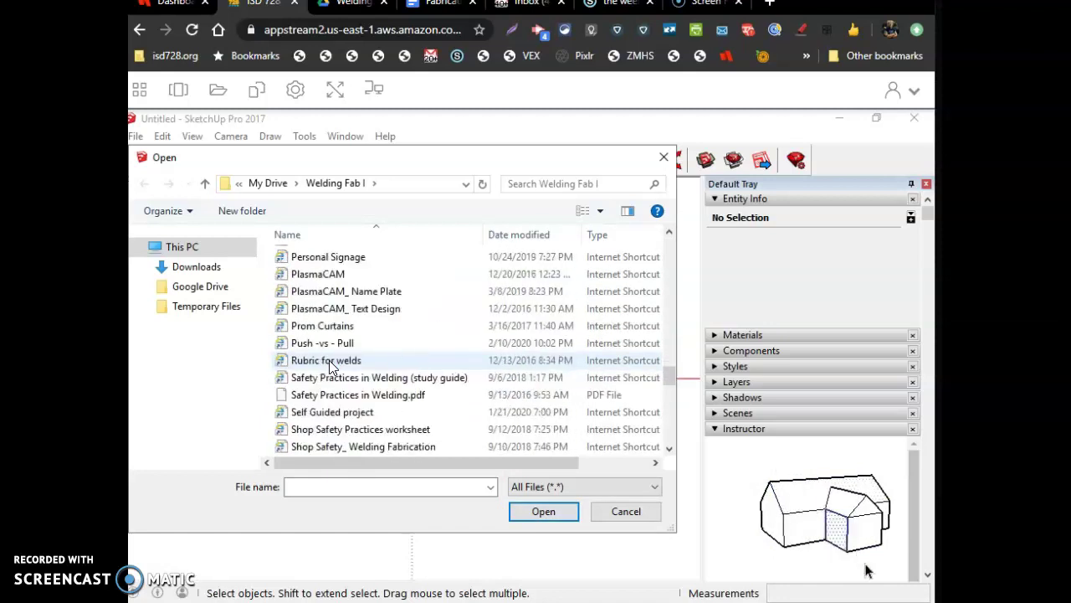
scroll(329, 360, "down", 1)
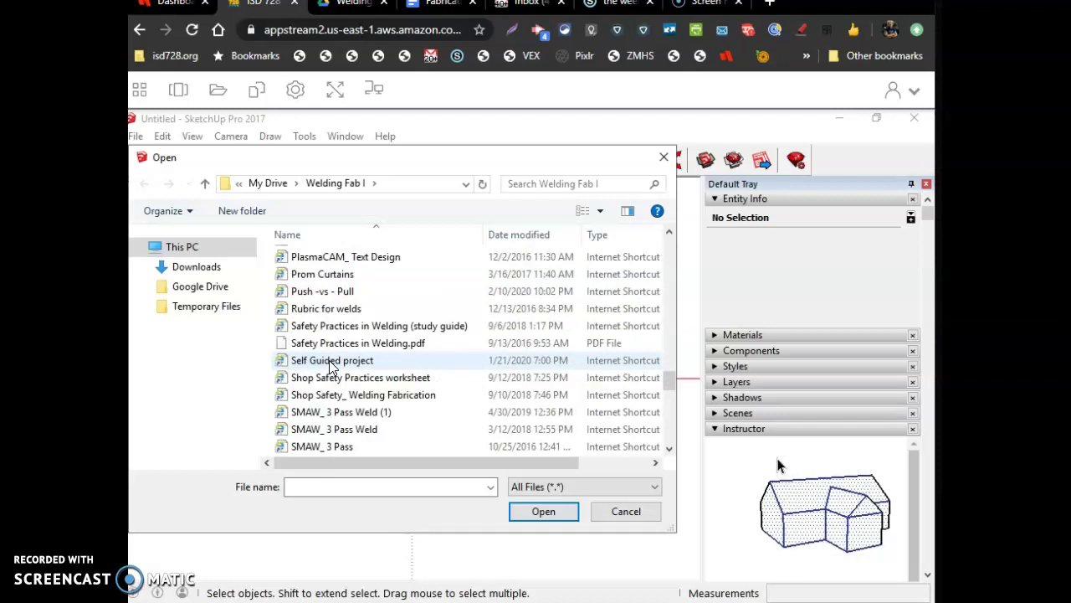
scroll(331, 367, "down", 1)
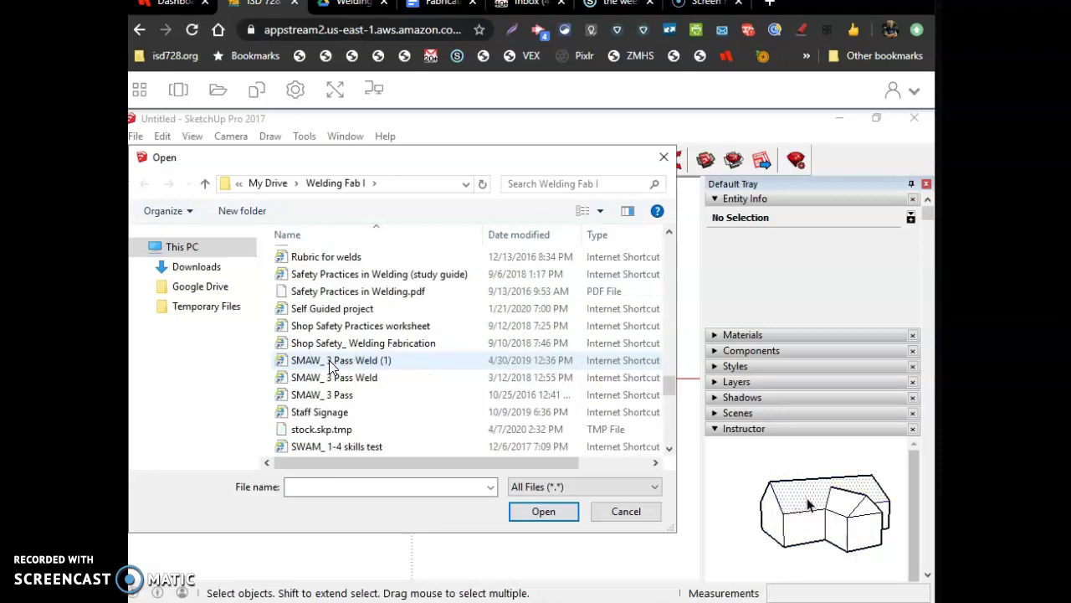
left_click(327, 434)
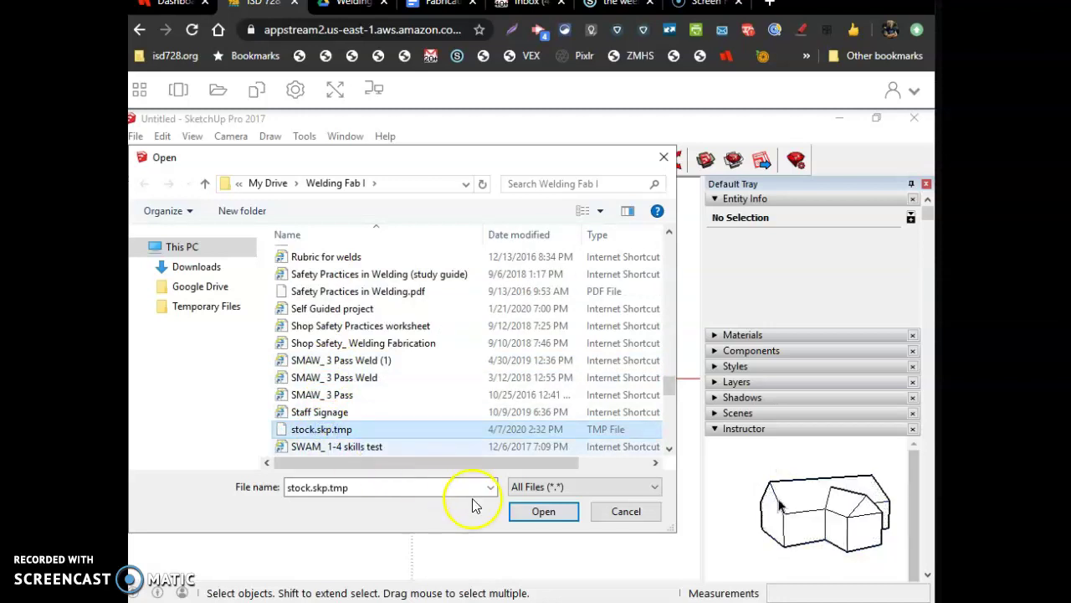
left_click(541, 518)
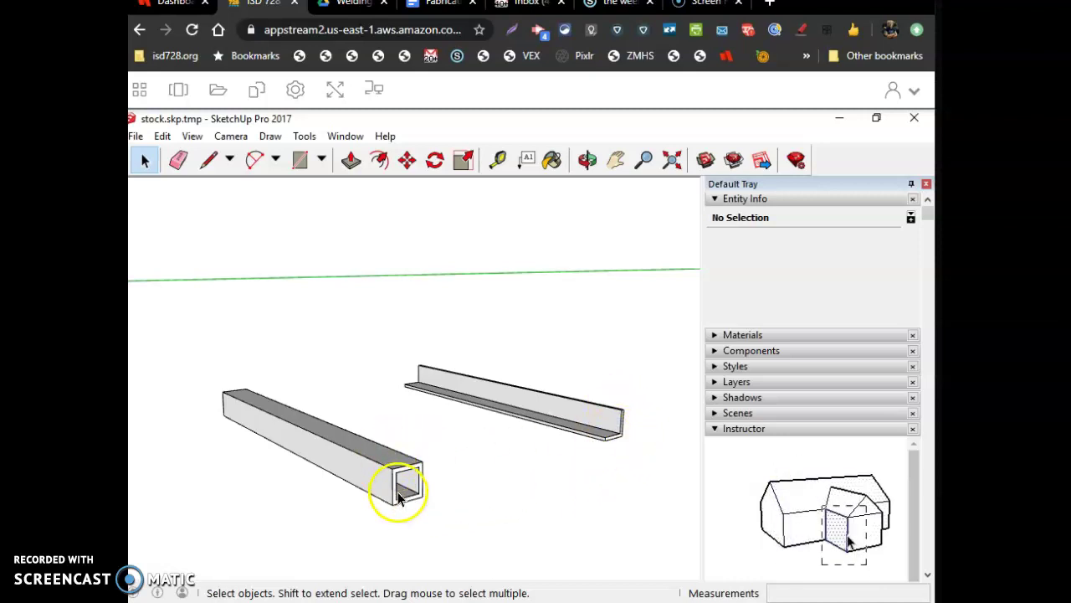
- Examine the square tubing and angle iron up close, and check the required tasks in the Fabrication Joints document
scroll(398, 498, "up", 3)
scroll(386, 503, "down", 2)
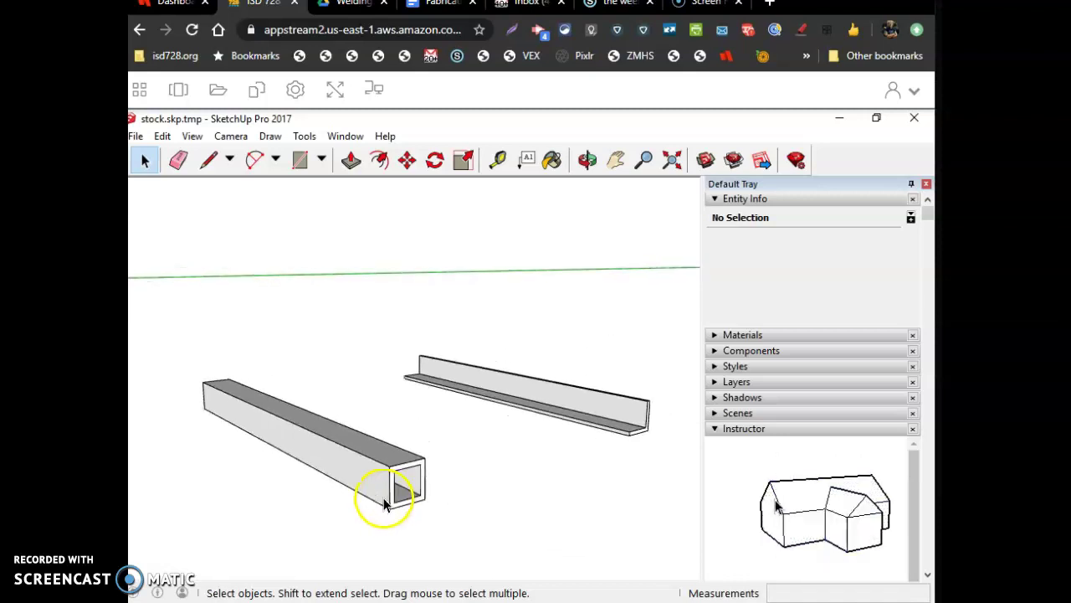
scroll(389, 501, "down", 2)
scroll(576, 448, "up", 5)
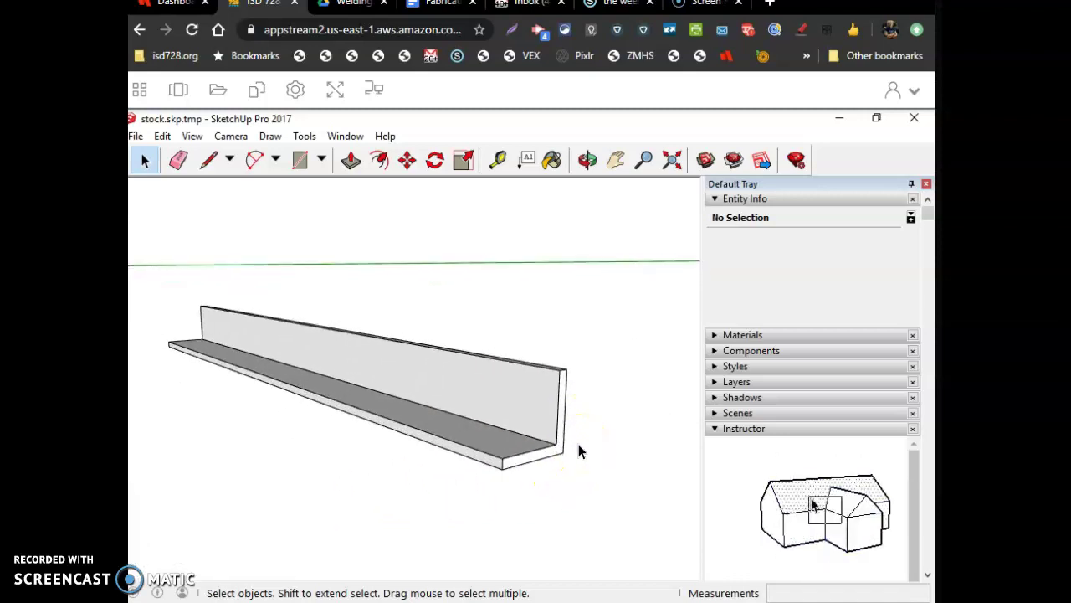
scroll(581, 451, "down", 5)
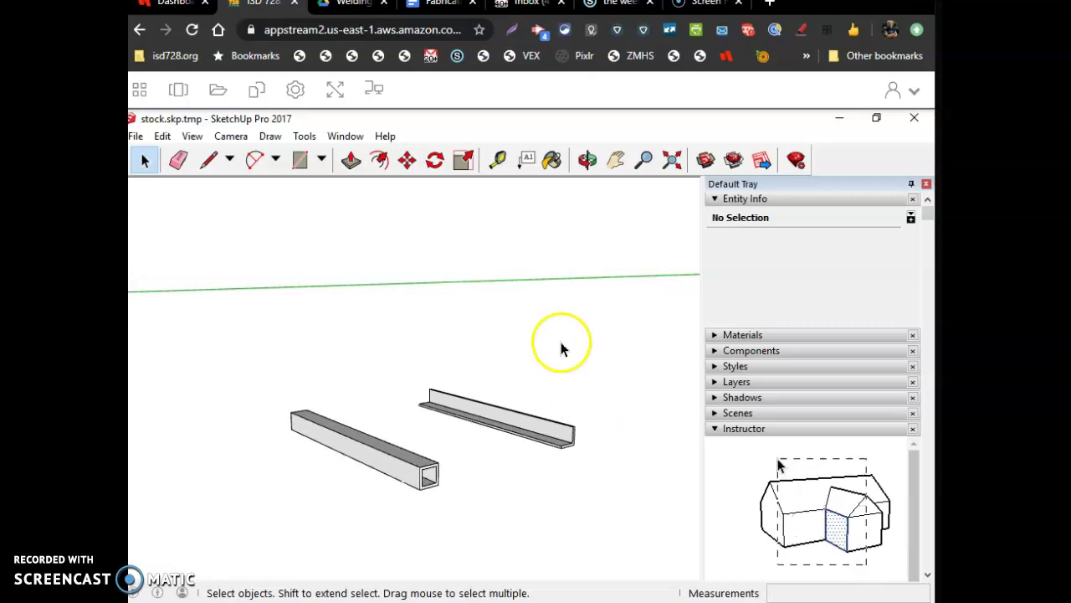
left_click(447, 7)
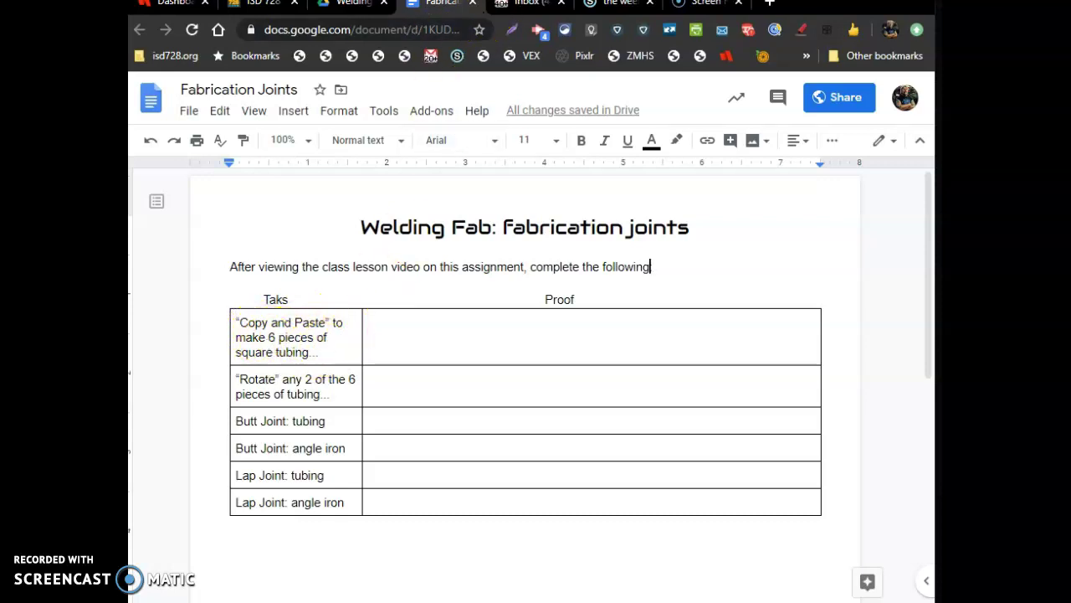
left_click(243, 8)
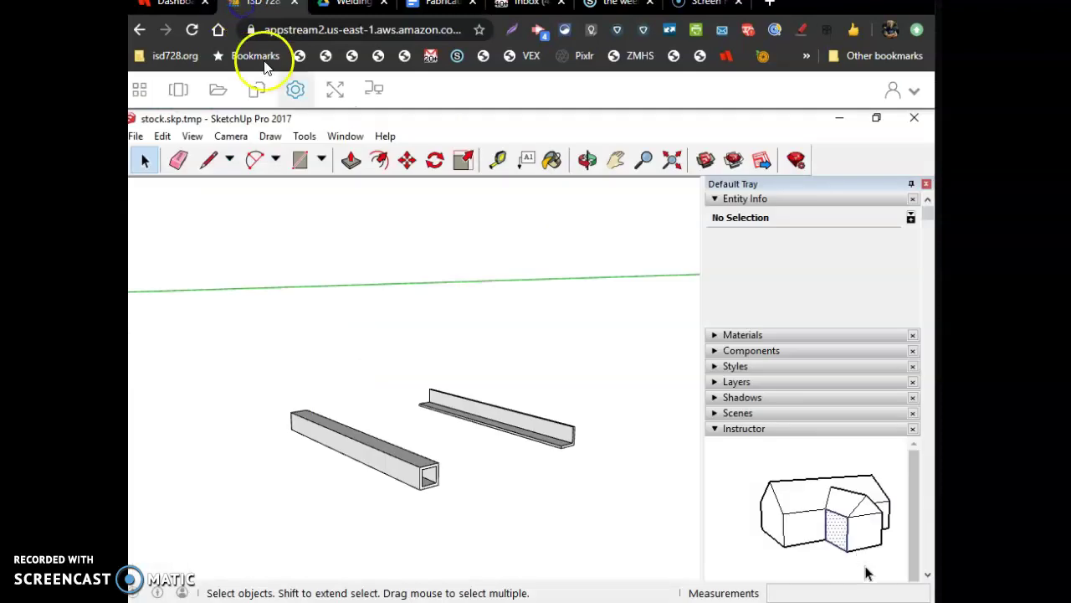
- Copy the whole square tubing piece and paste one copy next to it, on the side away from the angle iron
left_click(588, 160)
left_click_drag(521, 306, 231, 220)
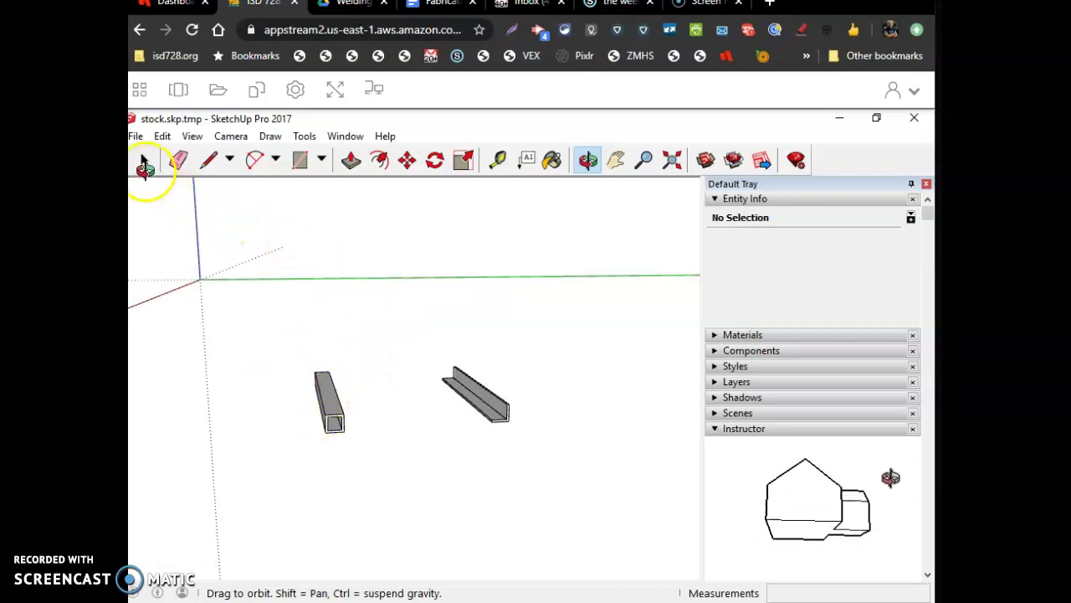
left_click(144, 159)
left_click_drag(350, 440, 407, 476)
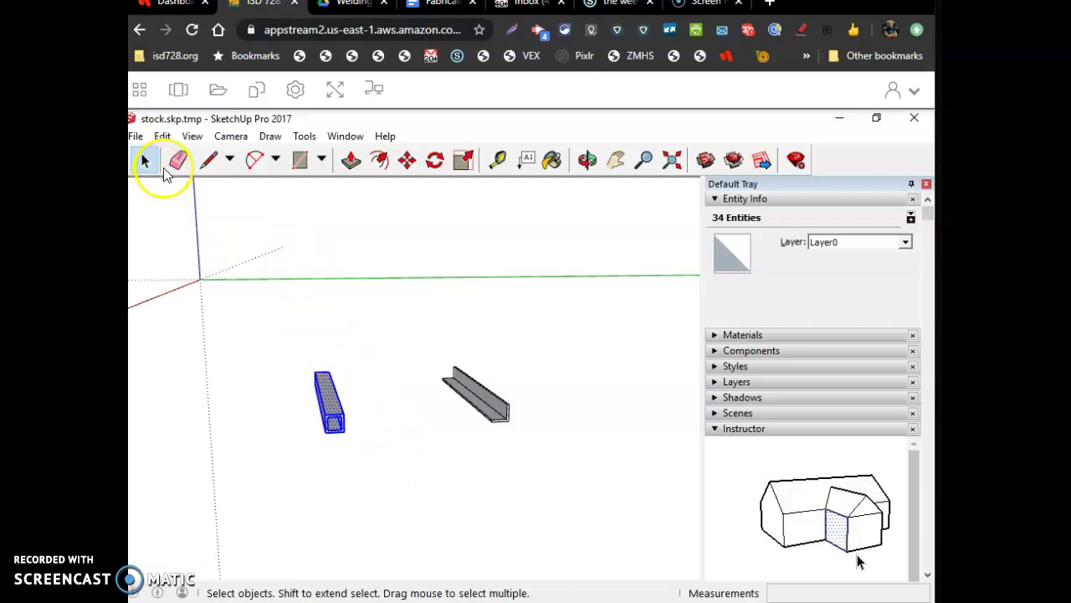
left_click(164, 135)
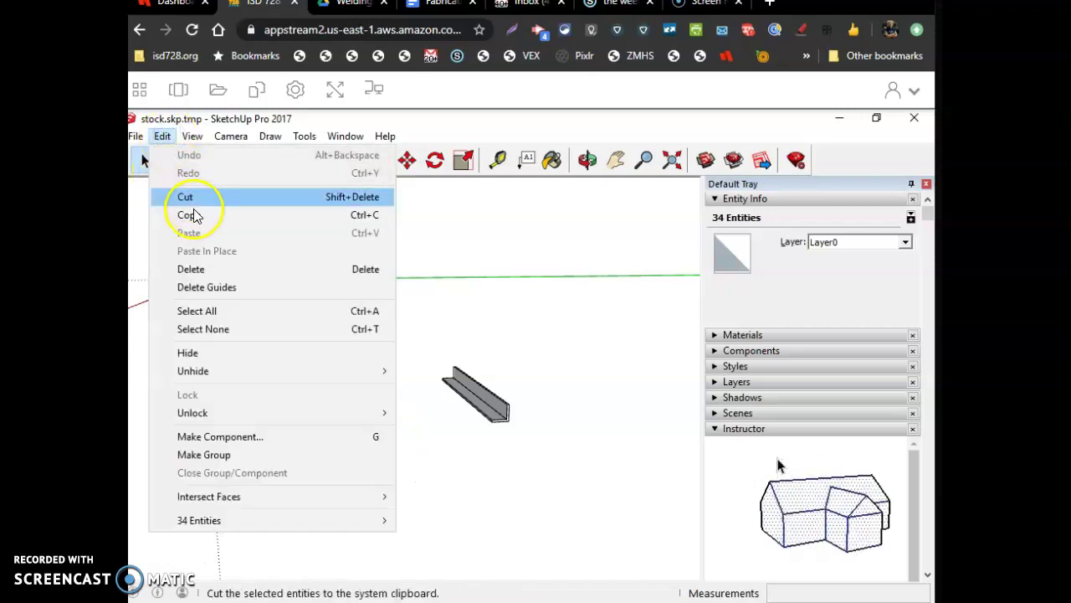
left_click(194, 212)
left_click(166, 137)
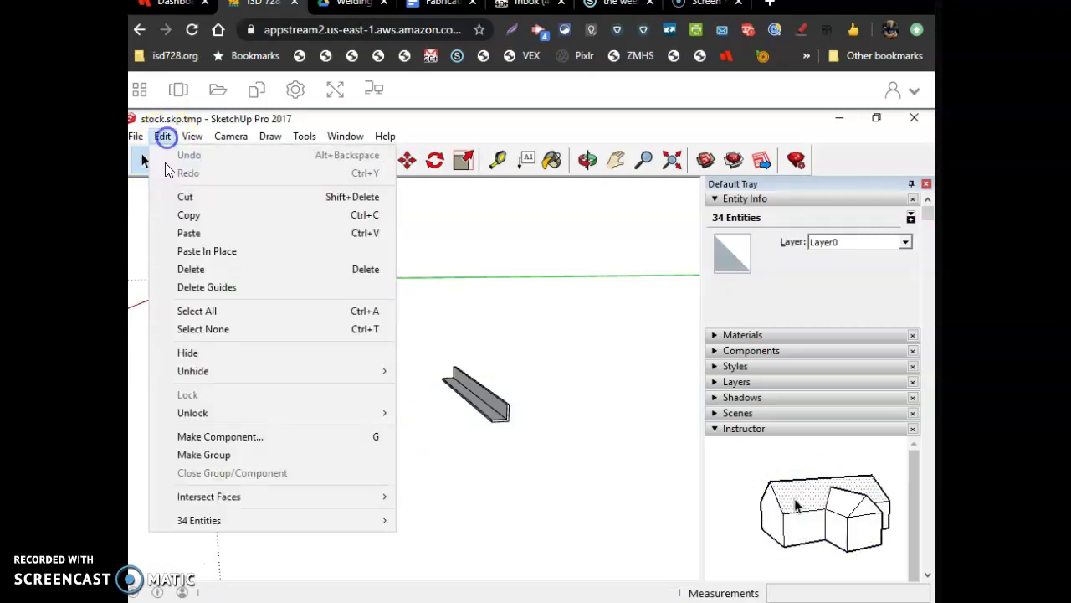
left_click(190, 230)
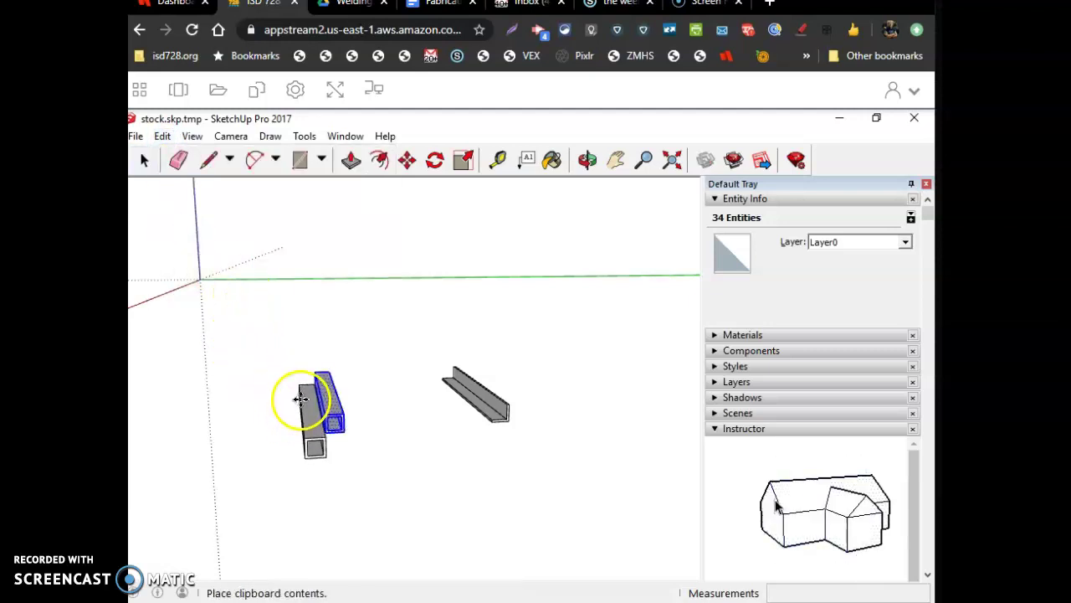
left_click(287, 389)
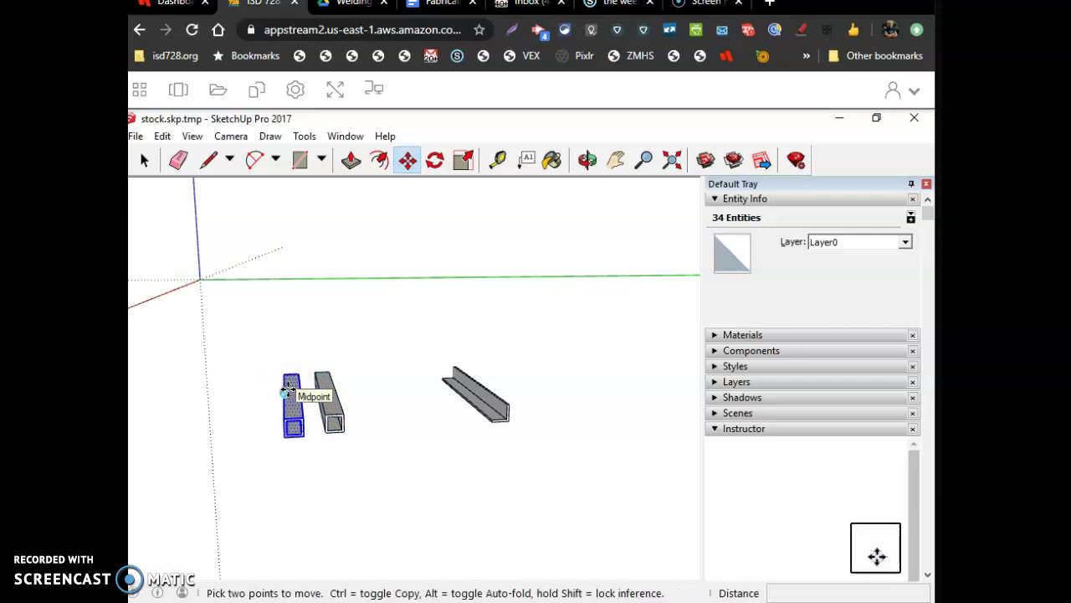
- Paste four more square tubing copies: three beyond the first copy, away from the angle iron, and one between the original and the angle iron
key("ctrl+v")
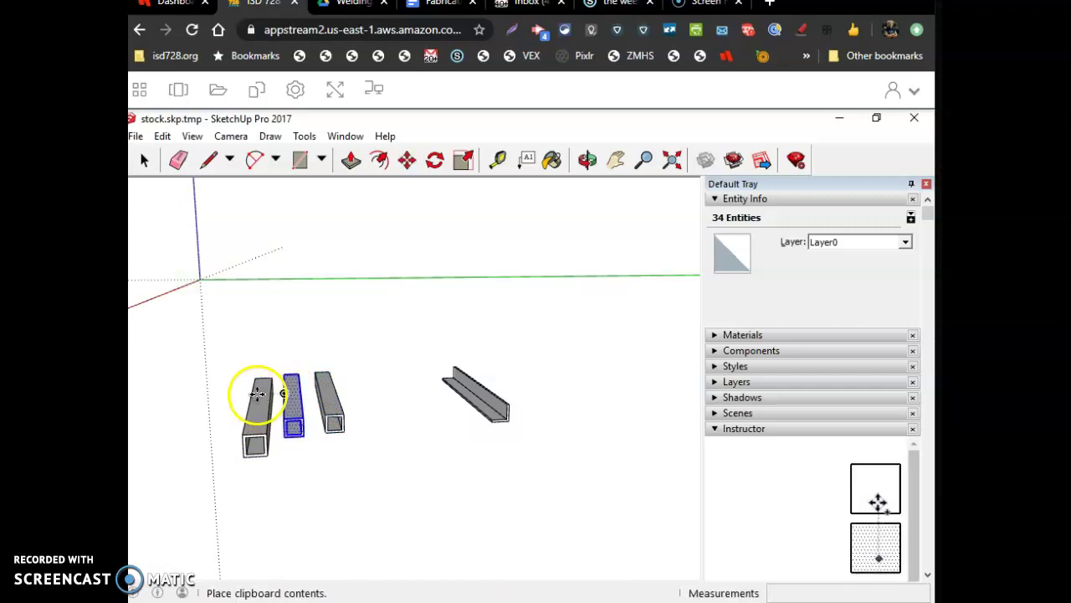
left_click(253, 381)
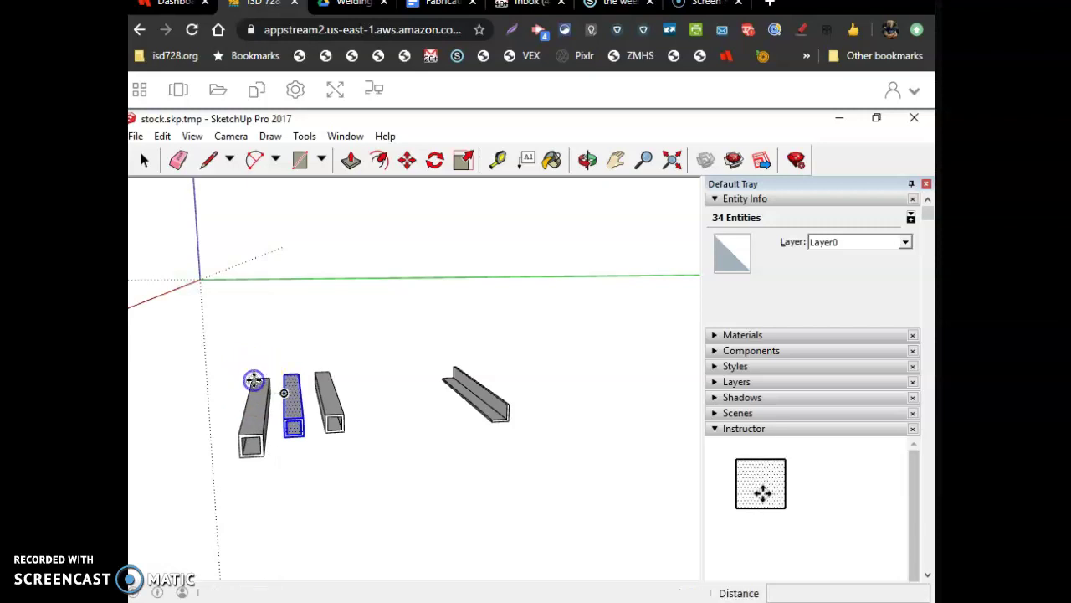
key("ctrl+v")
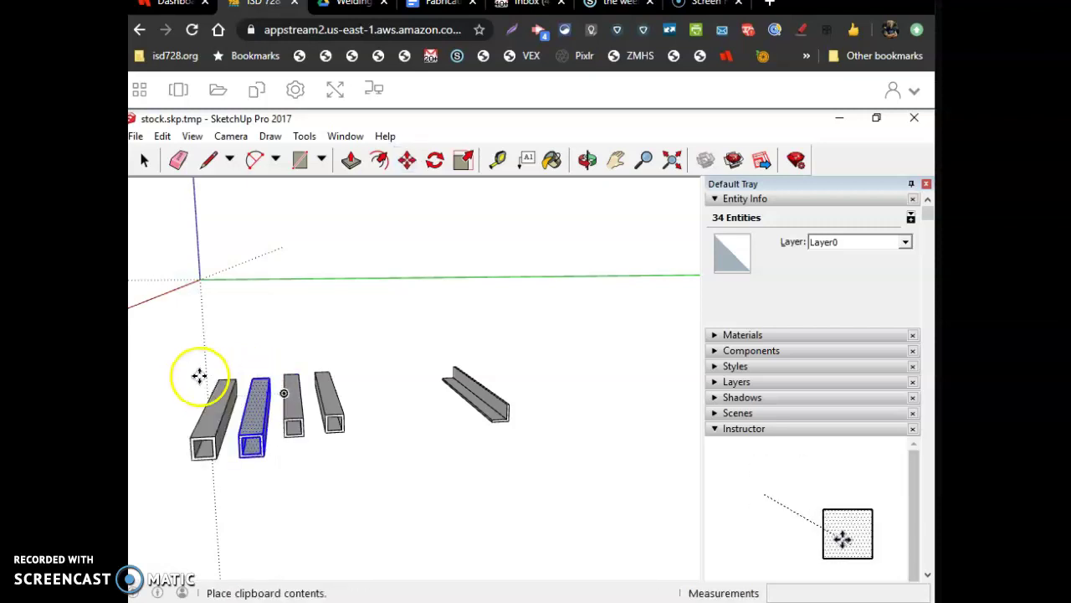
left_click(205, 393)
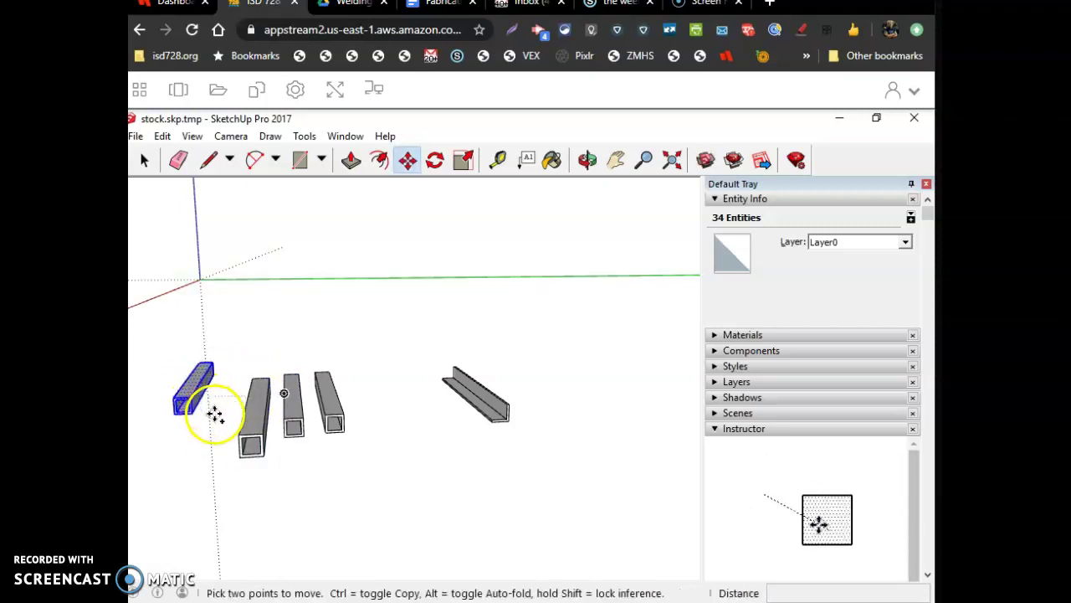
key("ctrl+v")
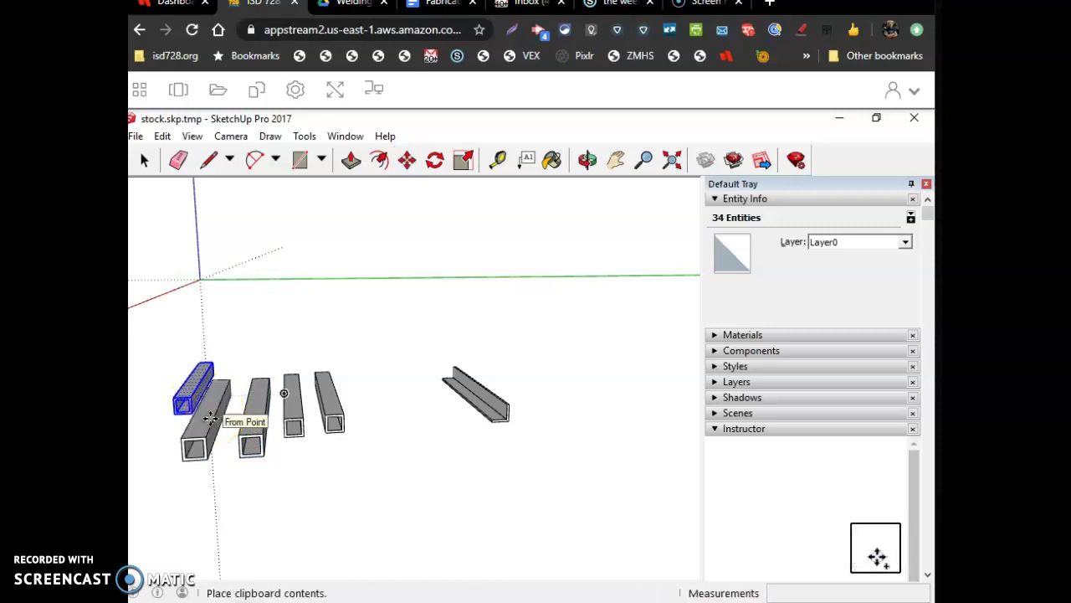
left_click(216, 422)
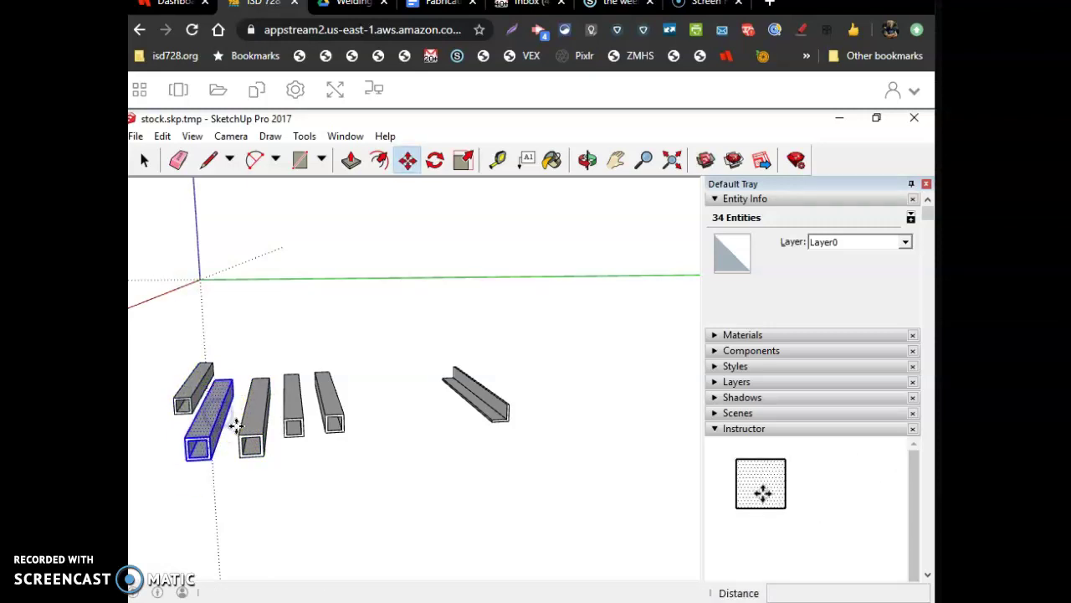
key("ctrl+v")
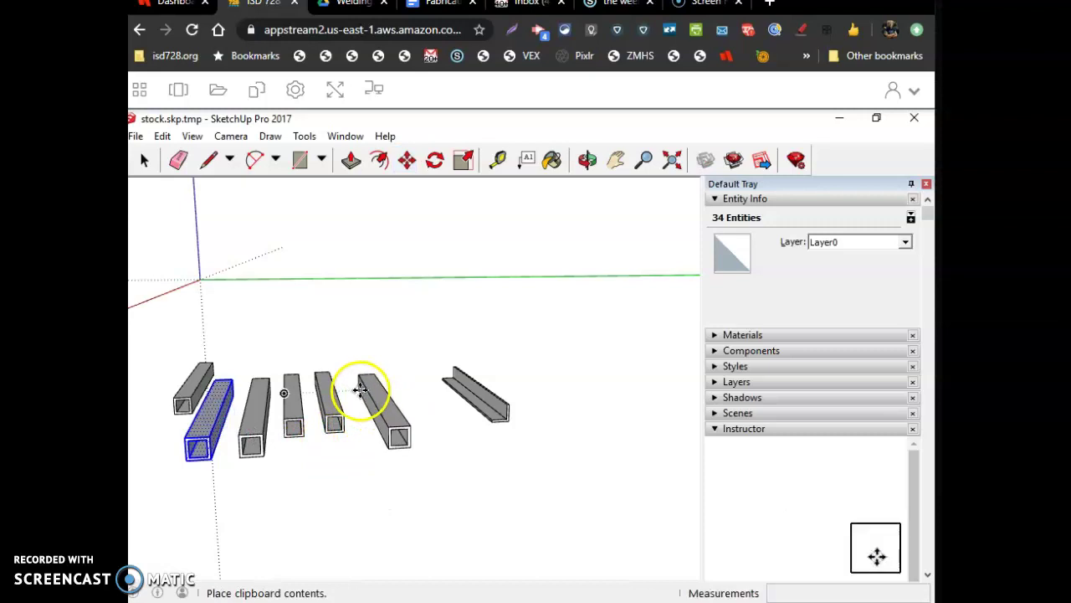
left_click(360, 390)
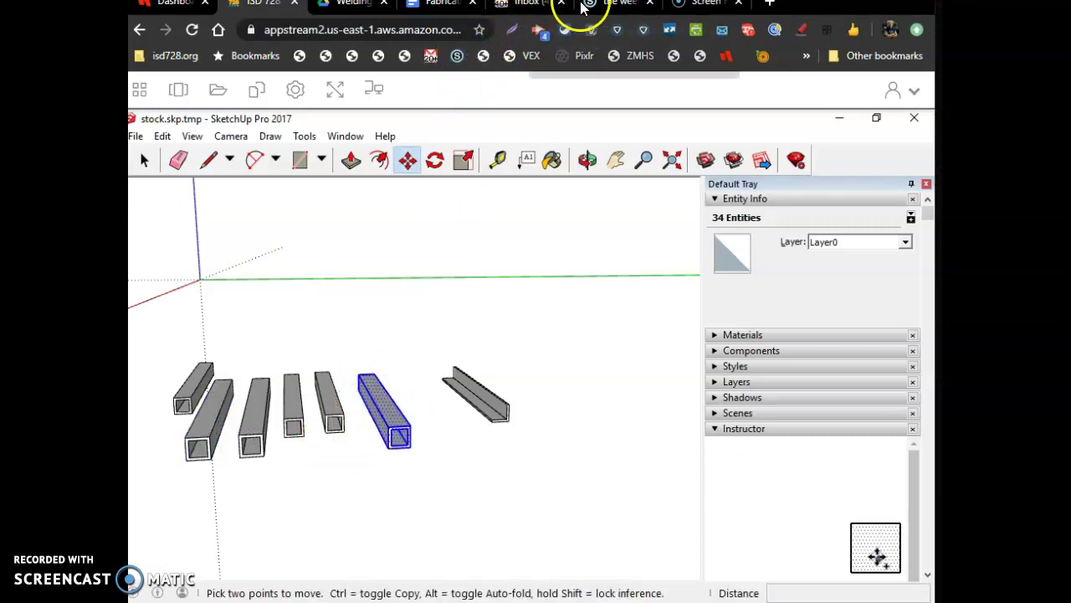
- Capture a screenshot of the six tubing pieces and paste it as proof for the "Copy and Paste" task in the Fabrication Joints document
left_click(432, 10)
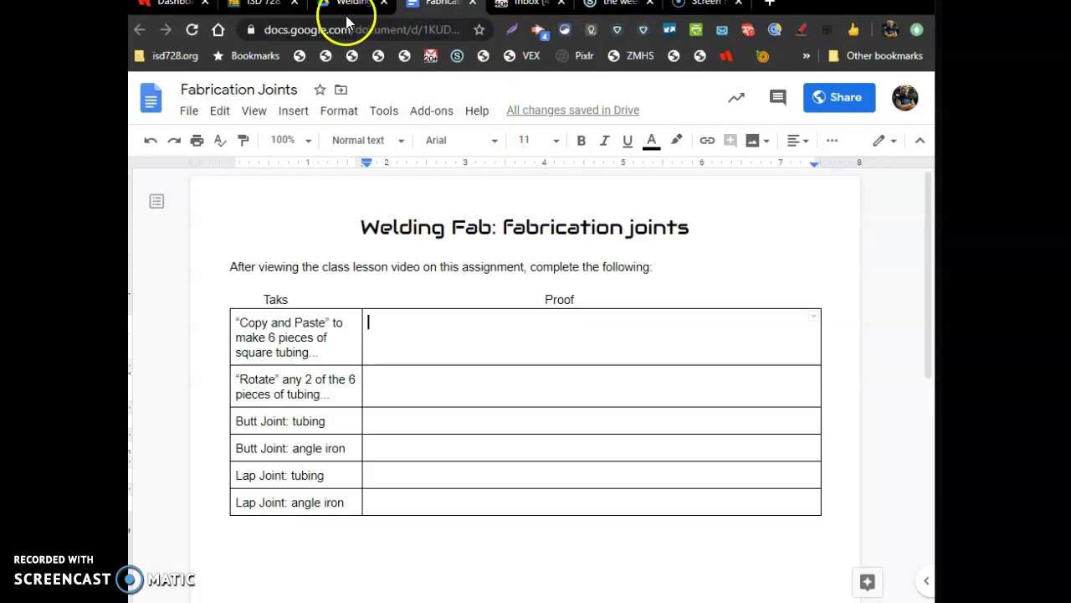
left_click(262, 8)
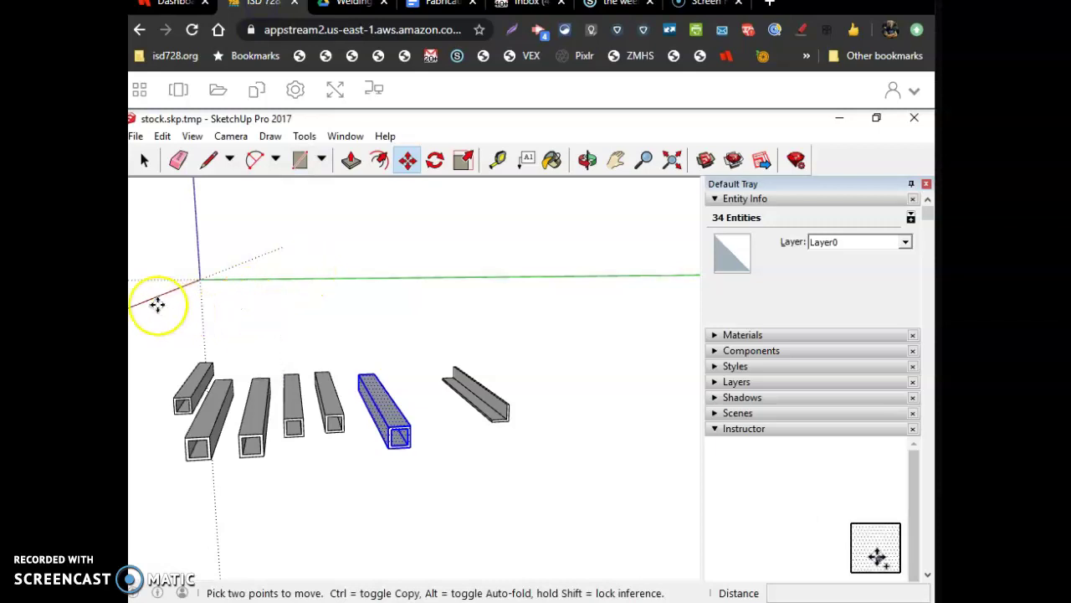
key("super+shift+s")
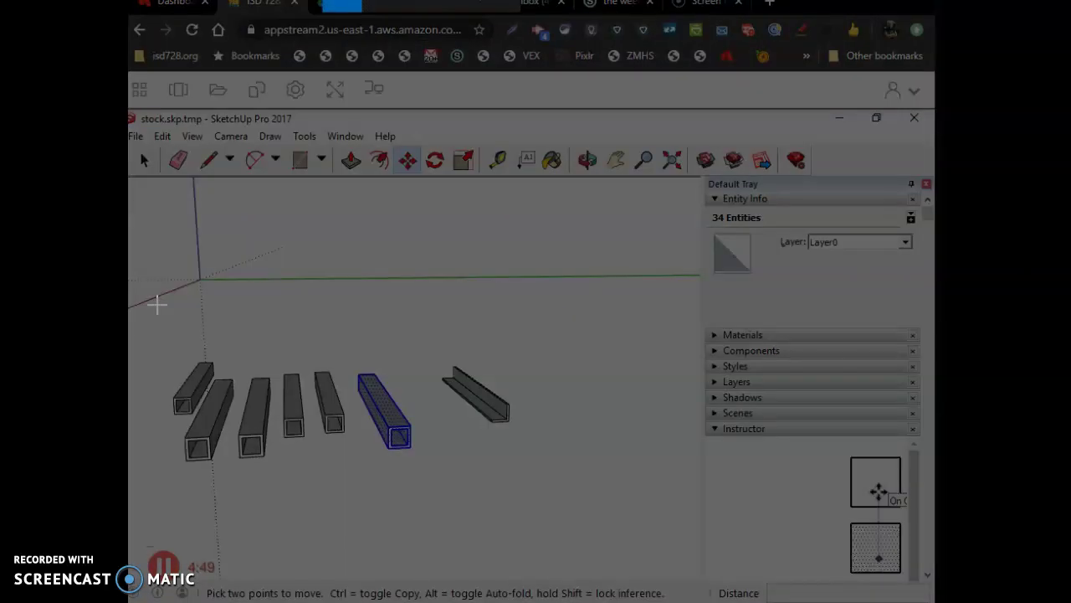
left_click_drag(158, 304, 430, 497)
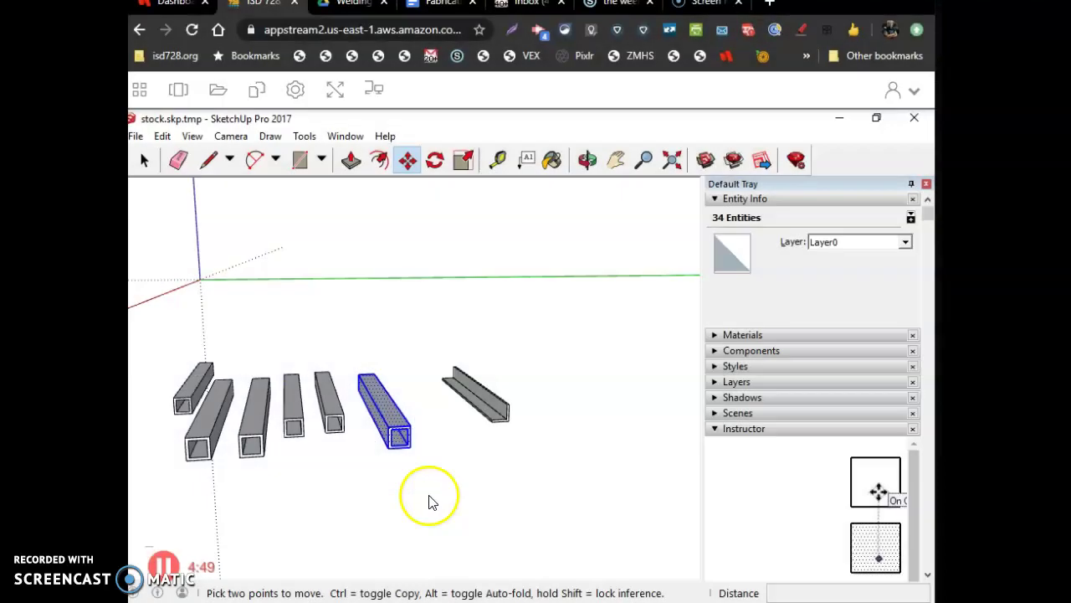
left_click(436, 7)
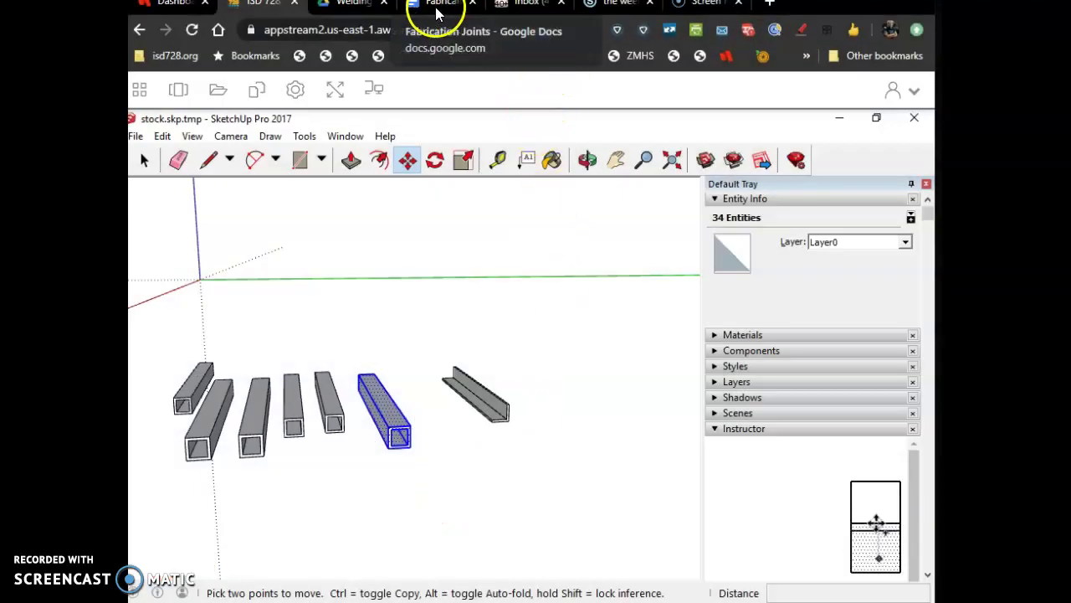
key("ctrl+v")
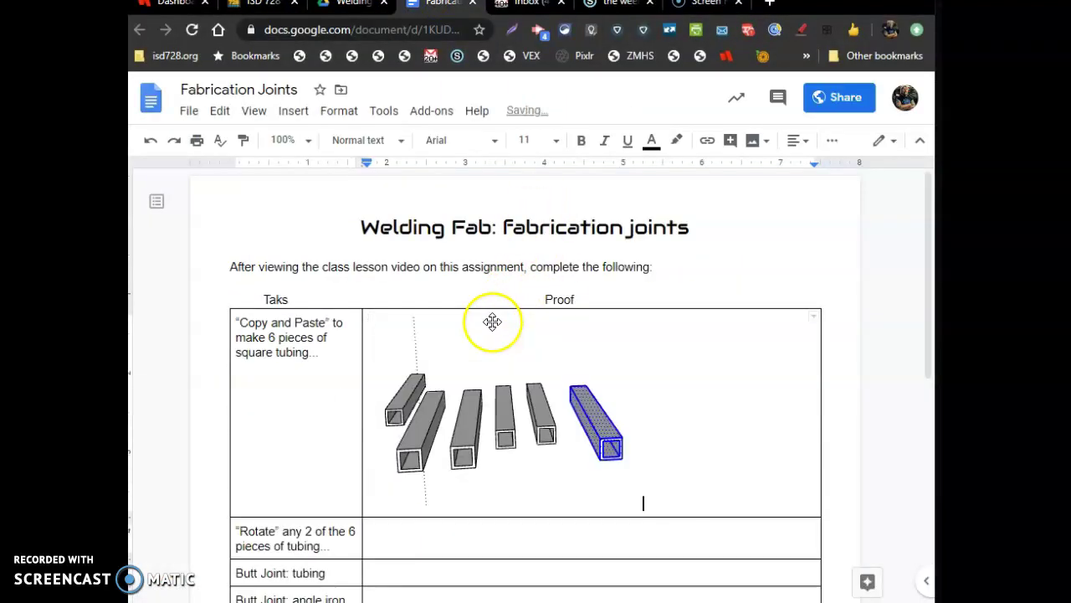
left_click(453, 533)
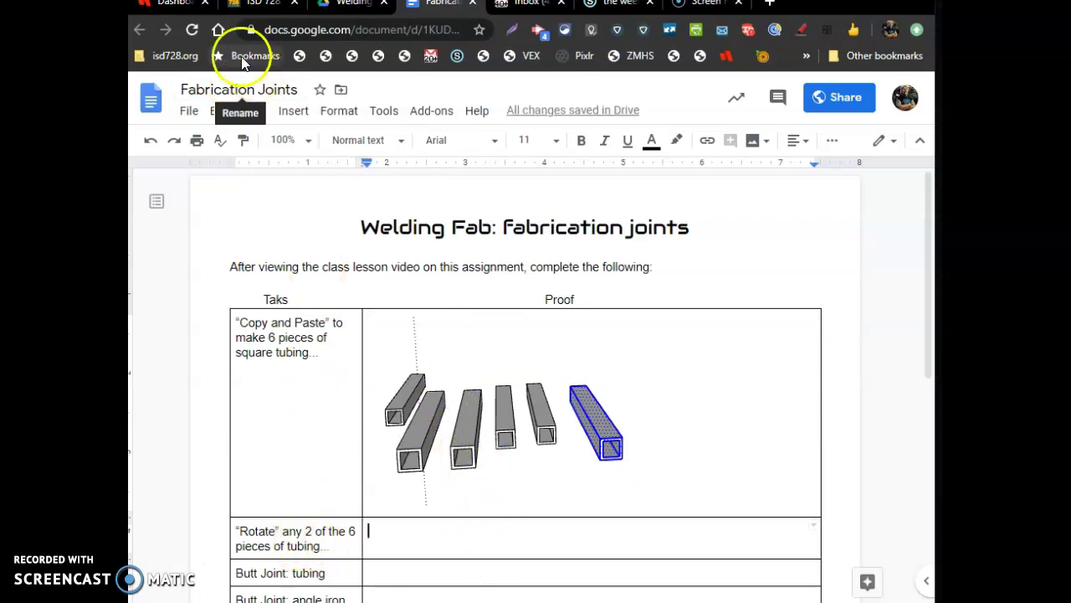
- Switch to SketchUp and select the two square tubing pieces farthest from the angle iron
left_click(259, 5)
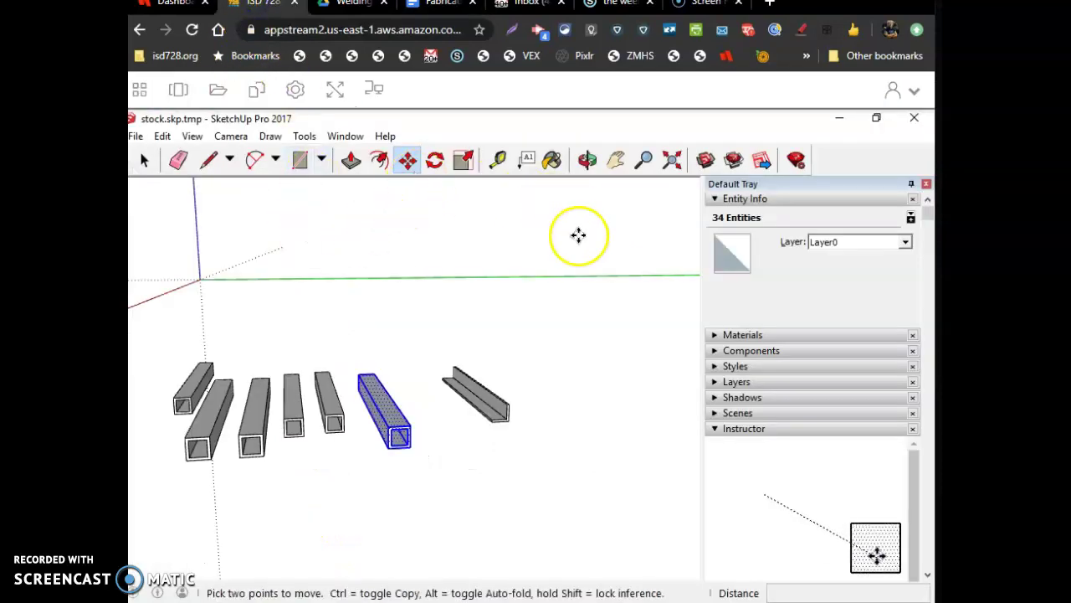
scroll(624, 311, "down", 3)
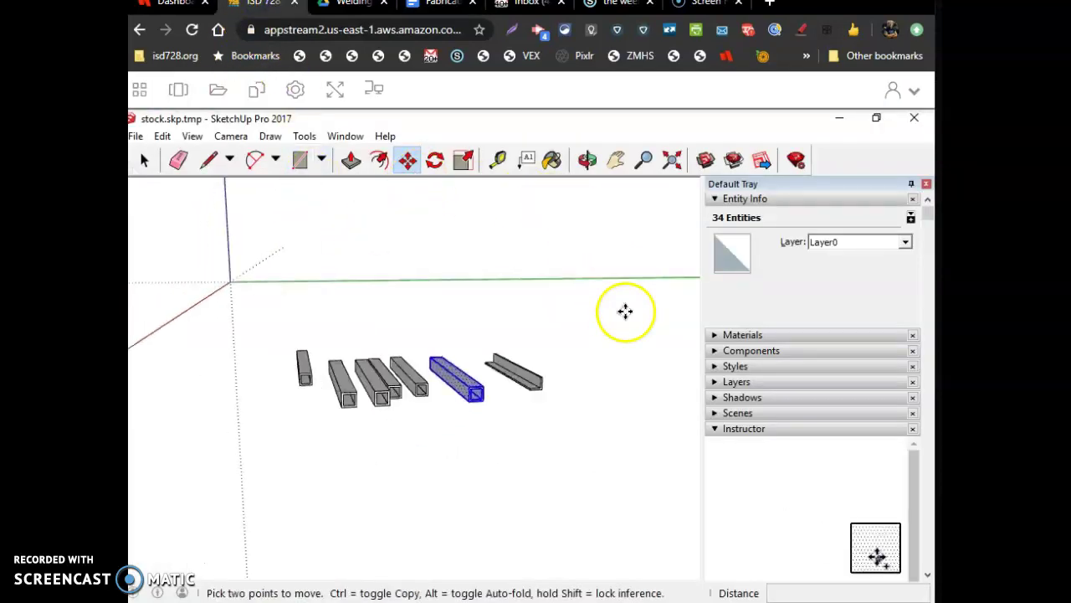
left_click(589, 159)
left_click_drag(471, 280, 441, 343)
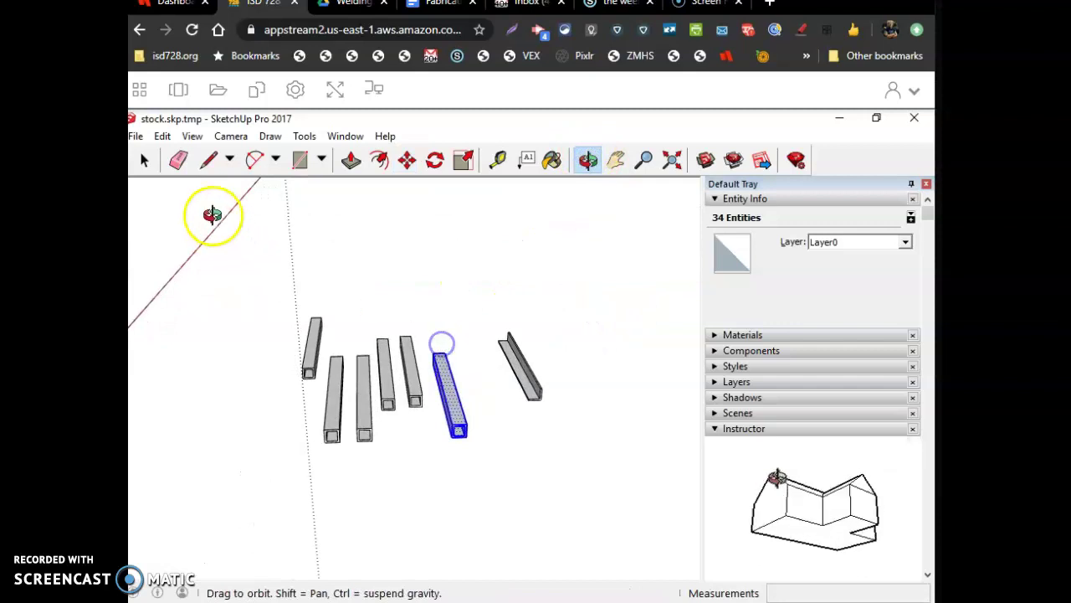
left_click(144, 160)
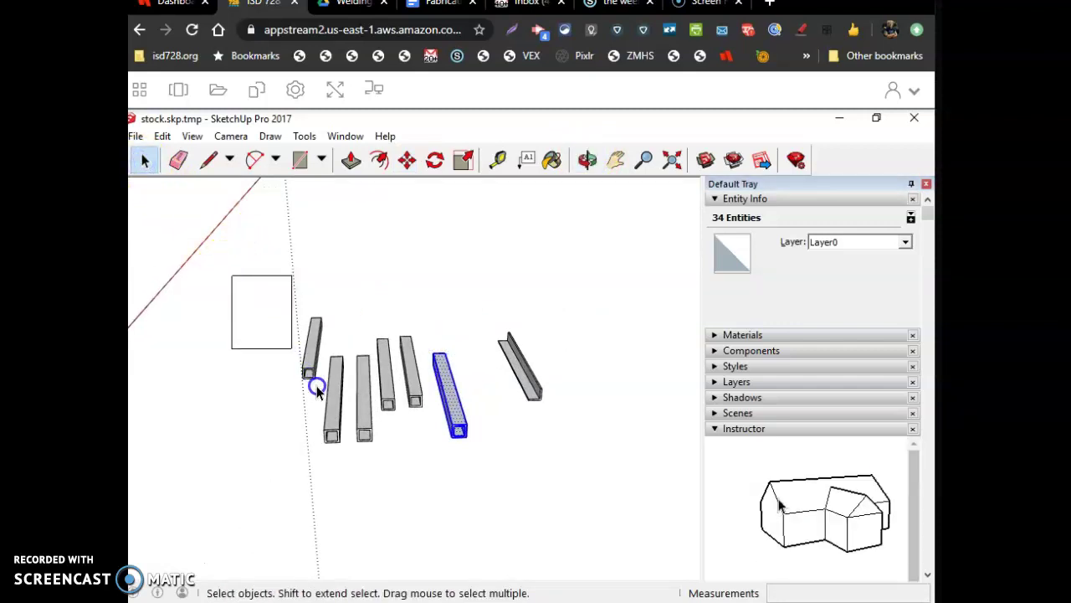
left_click_drag(322, 413, 355, 475)
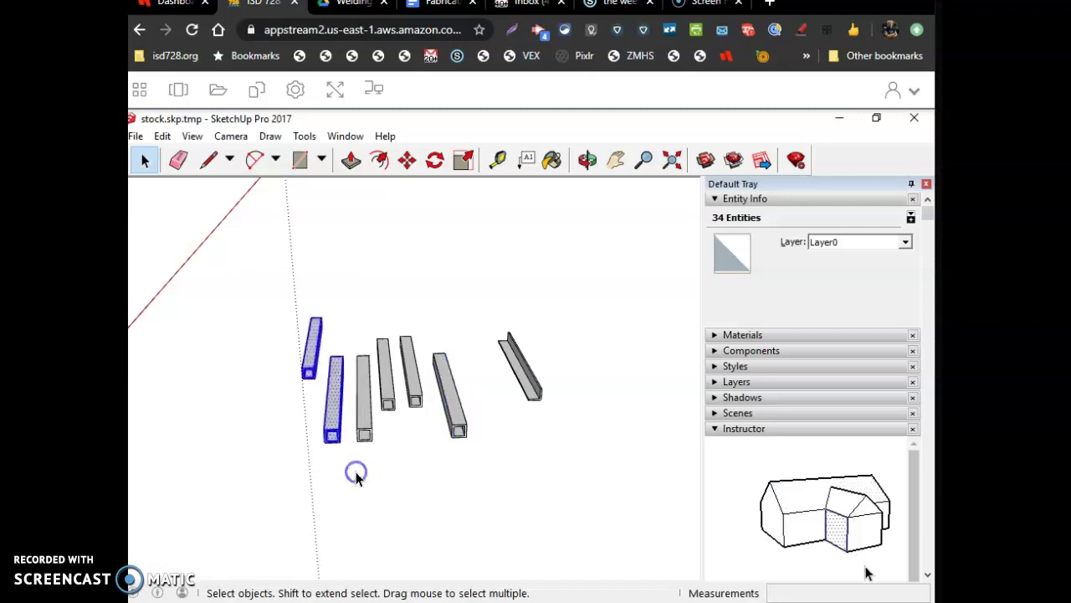
- Try rotating the two selected tubing pieces by about 99 degrees around a point near the far end of the longer-looking piece, and undo the rotation
left_click(435, 161)
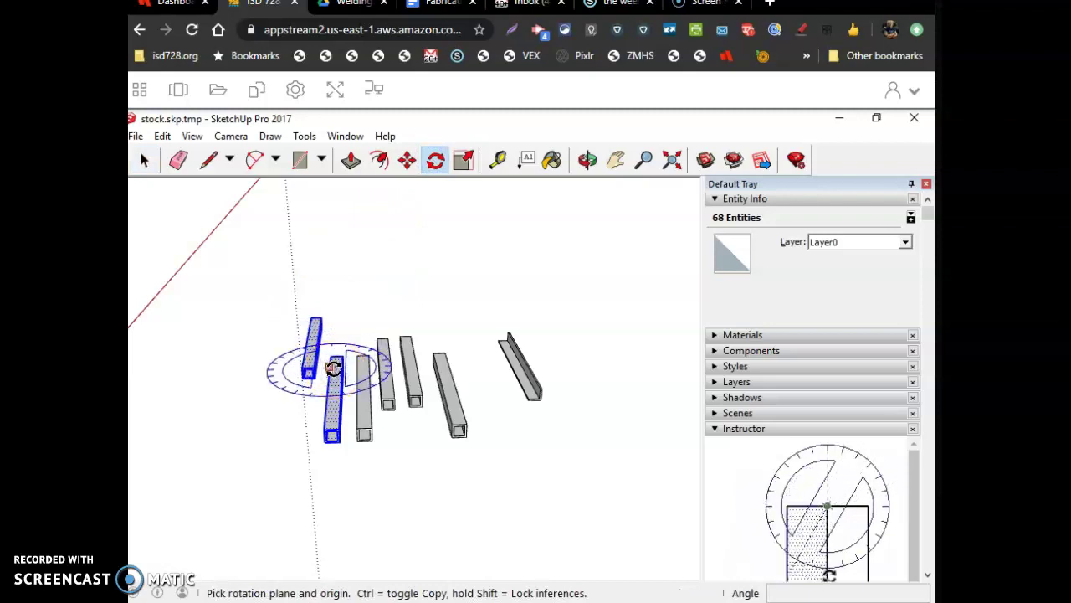
left_click(334, 368)
left_click(335, 409)
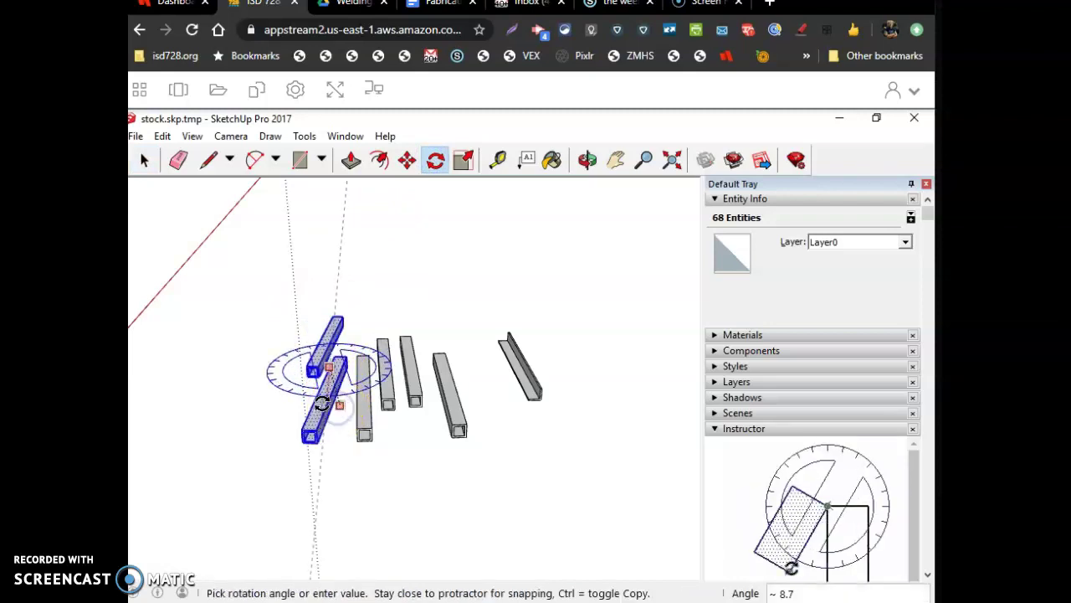
left_click_drag(323, 404, 332, 375)
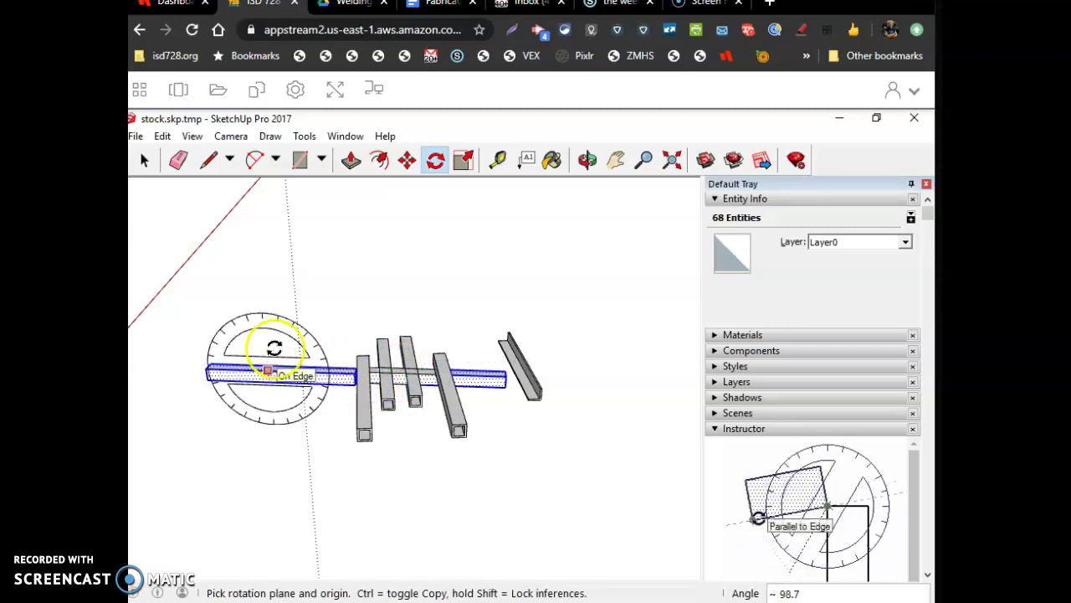
left_click(162, 136)
left_click(176, 157)
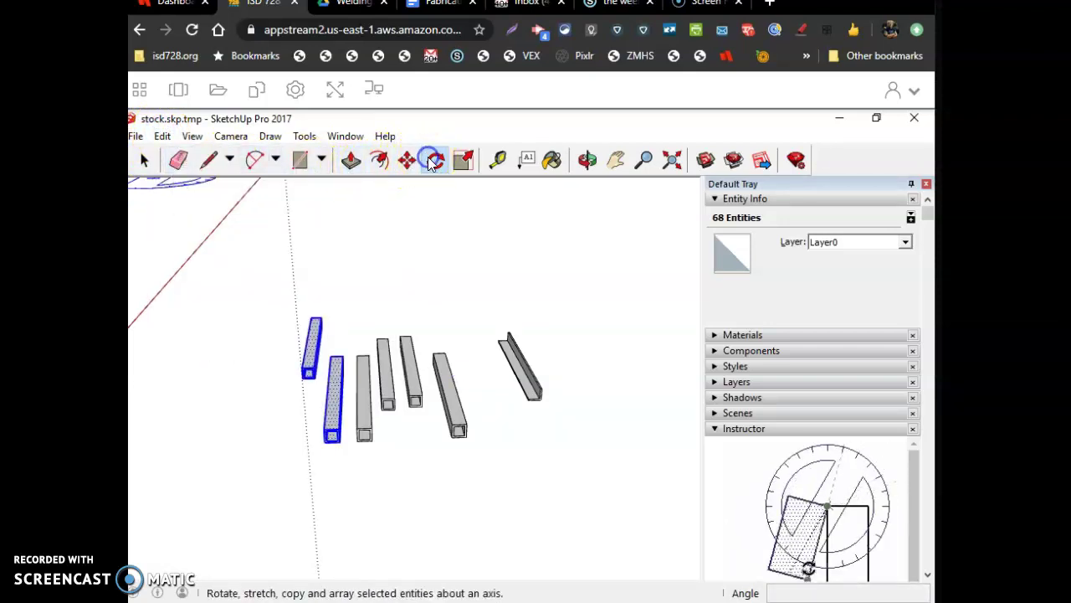
- Rotate the two selected tubing pieces 36.9 degrees around the near end of the selected piece closest to the unselected tubing
left_click(335, 427)
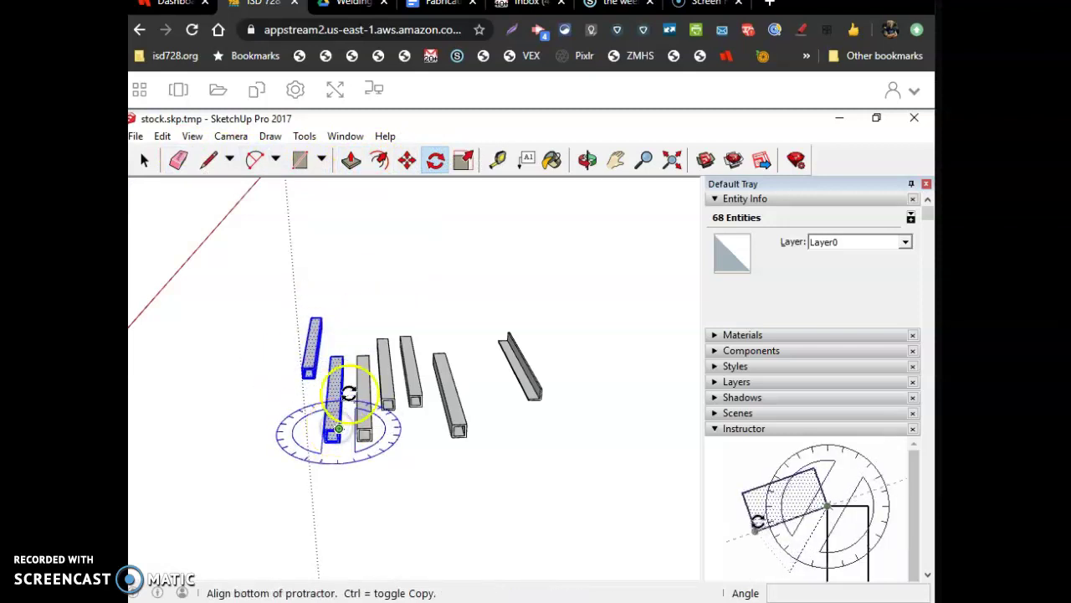
left_click(339, 362)
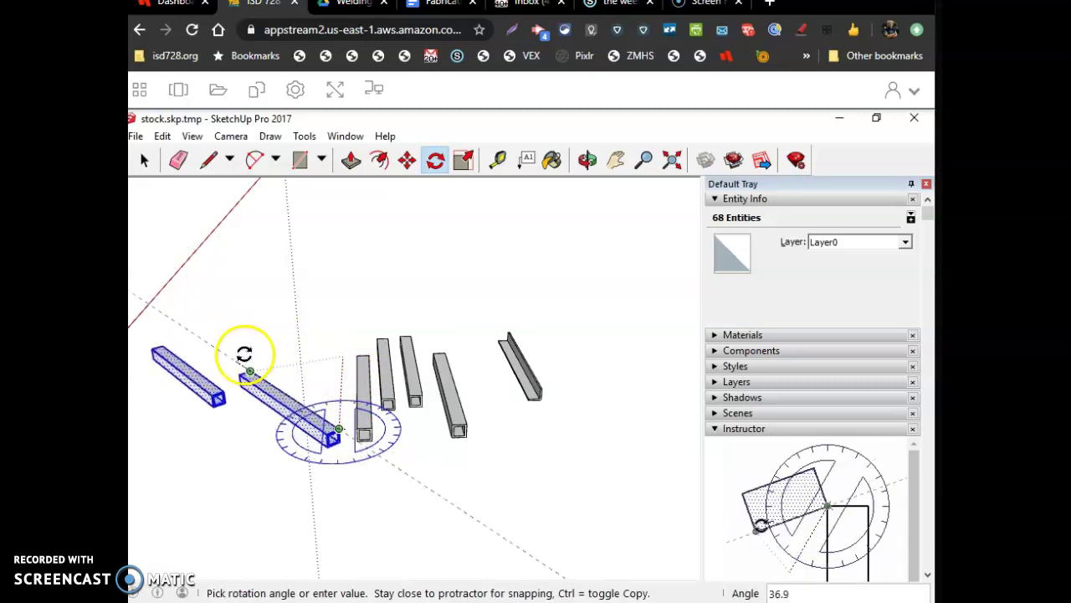
left_click(245, 354)
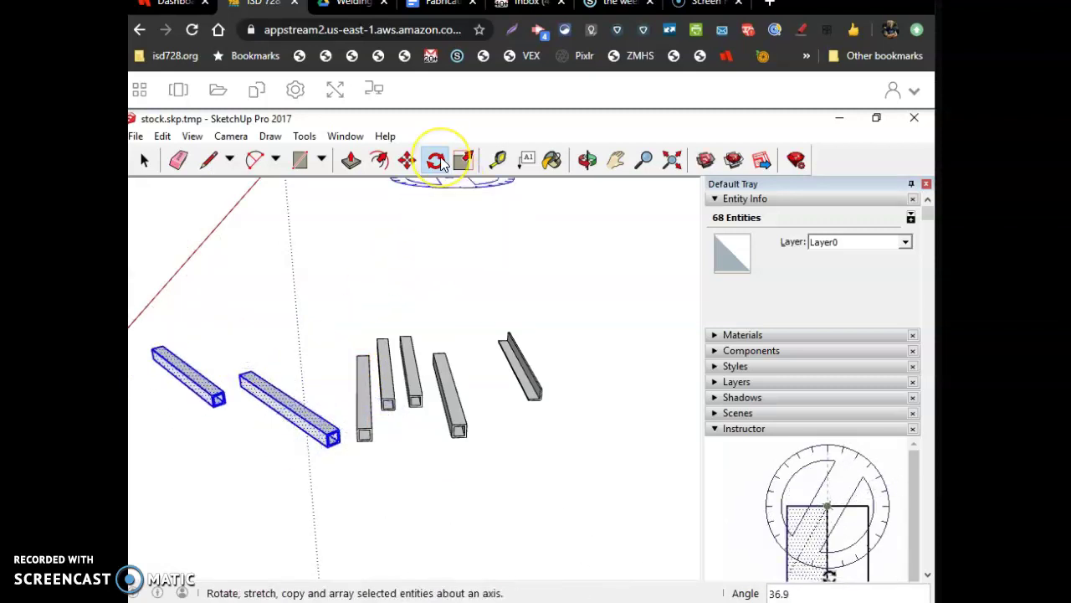
- Capture a screenshot of the rotated and unrotated tubing and paste it as proof for the "Rotate" task in the Fabrication Joints document
key("super+shift+s")
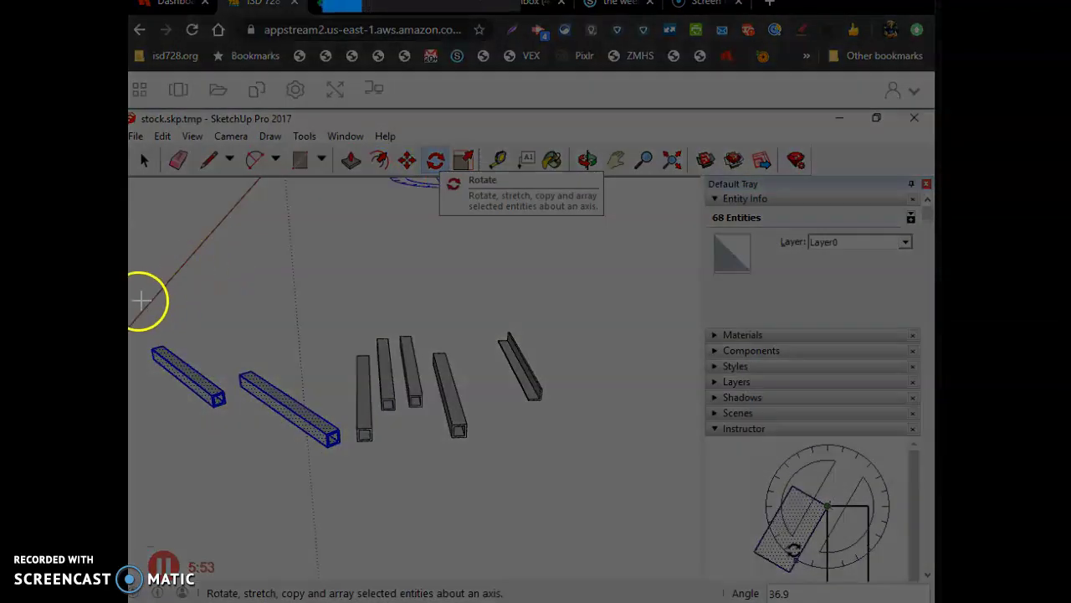
left_click_drag(138, 299, 514, 467)
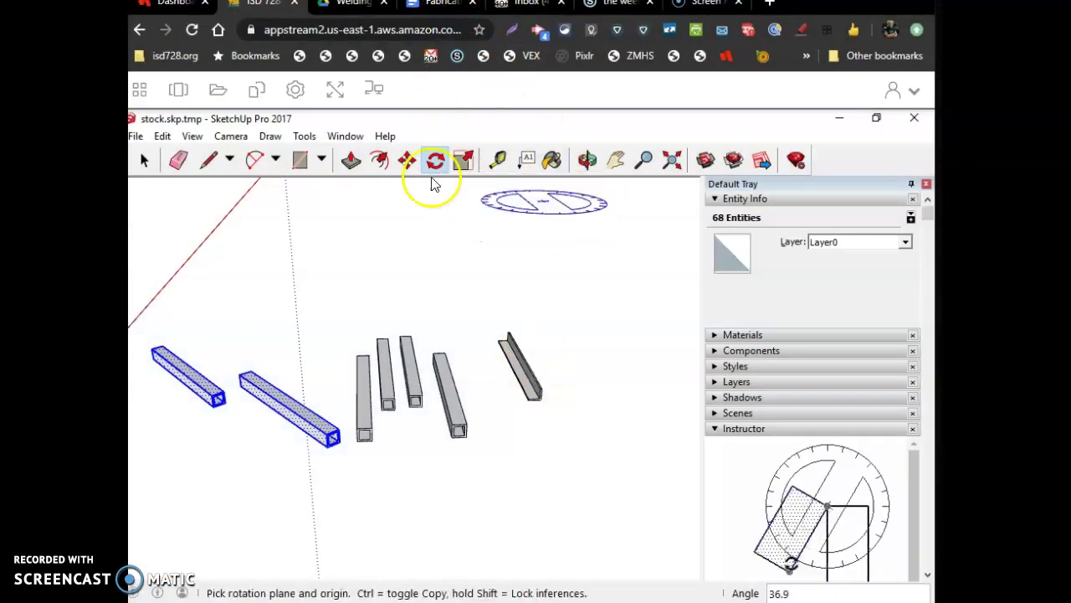
left_click(439, 7)
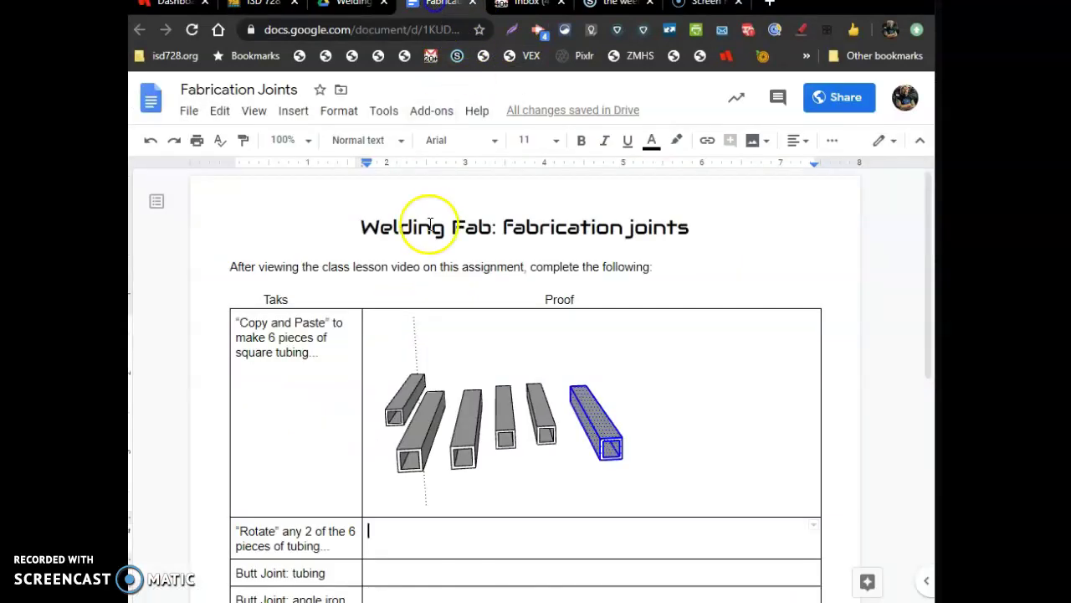
left_click(448, 526)
key("ctrl+v")
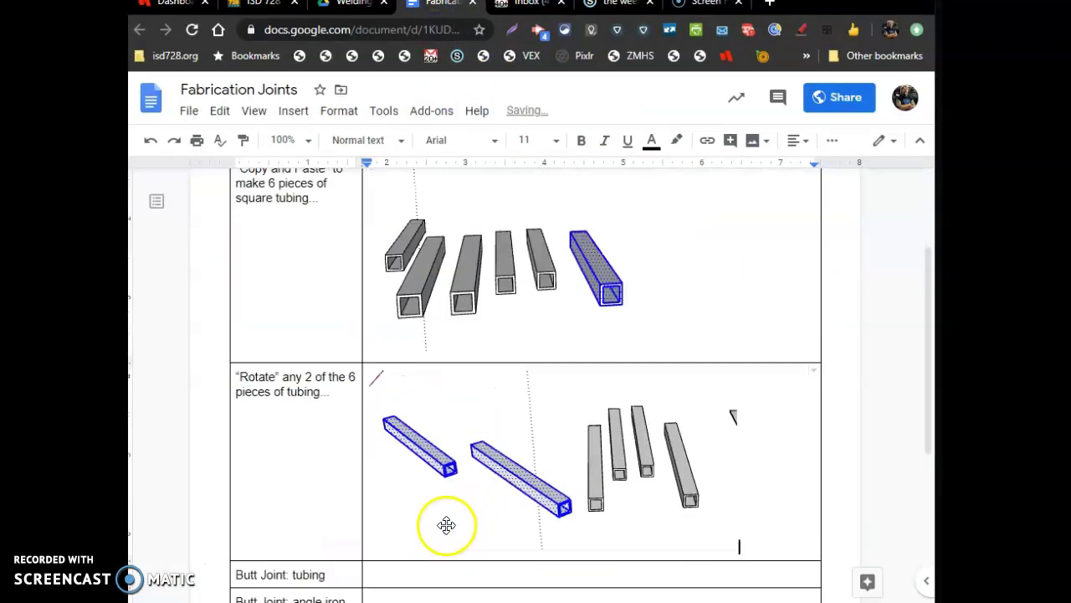
- Delete both pasted screenshots from the Proof column of the "Rotate" and "Copy and Paste" rows
scroll(450, 507, "down", 1)
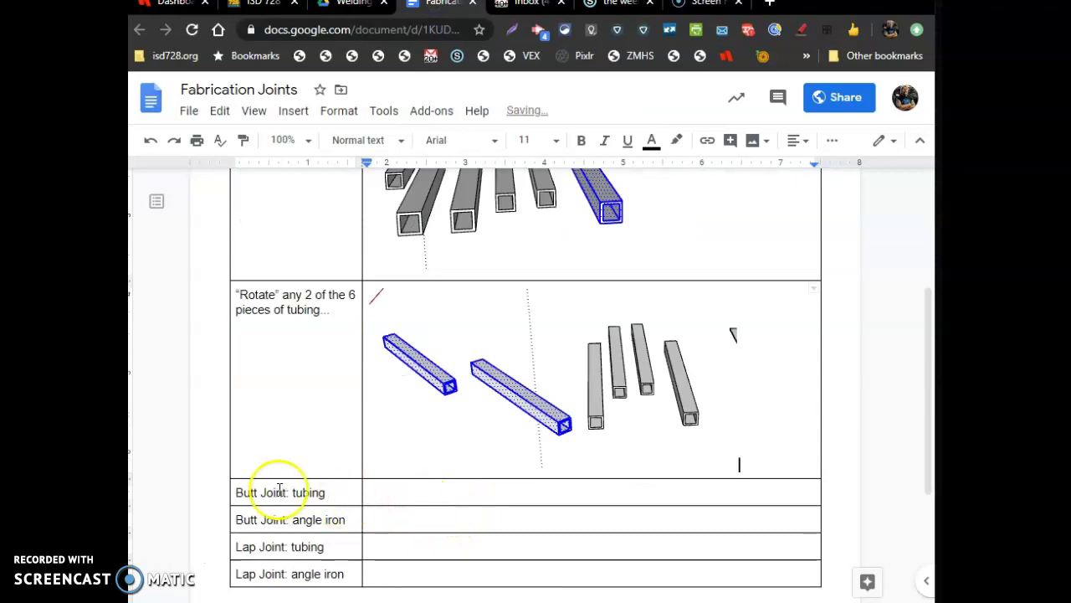
scroll(463, 371, "up", 1)
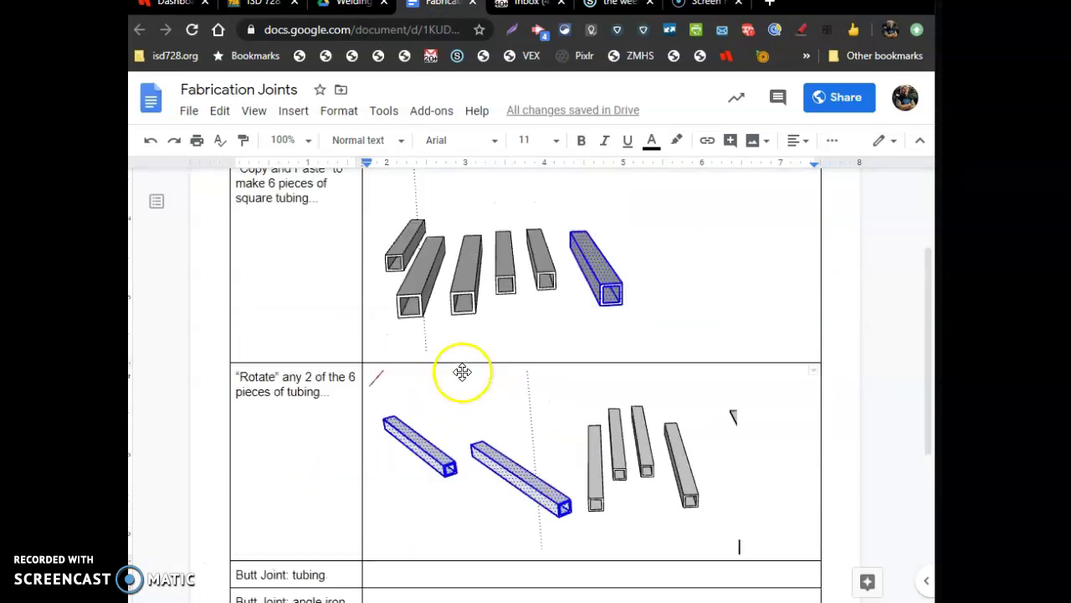
scroll(463, 372, "up", 2)
scroll(502, 504, "down", 1)
left_click(520, 513)
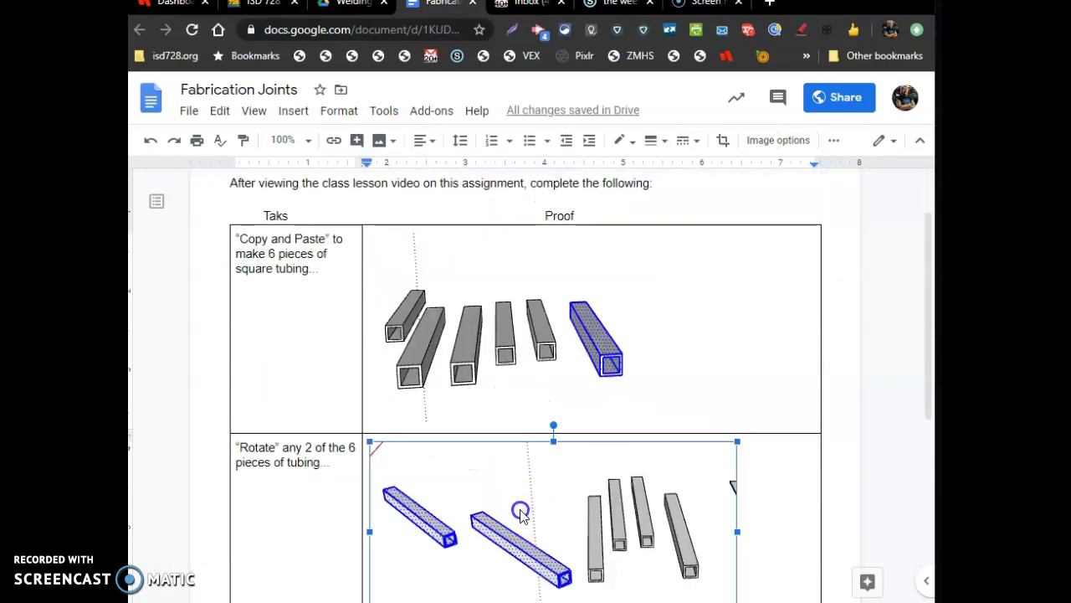
scroll(520, 512, "down", 1)
key("Delete")
left_click(543, 307)
key("Delete")
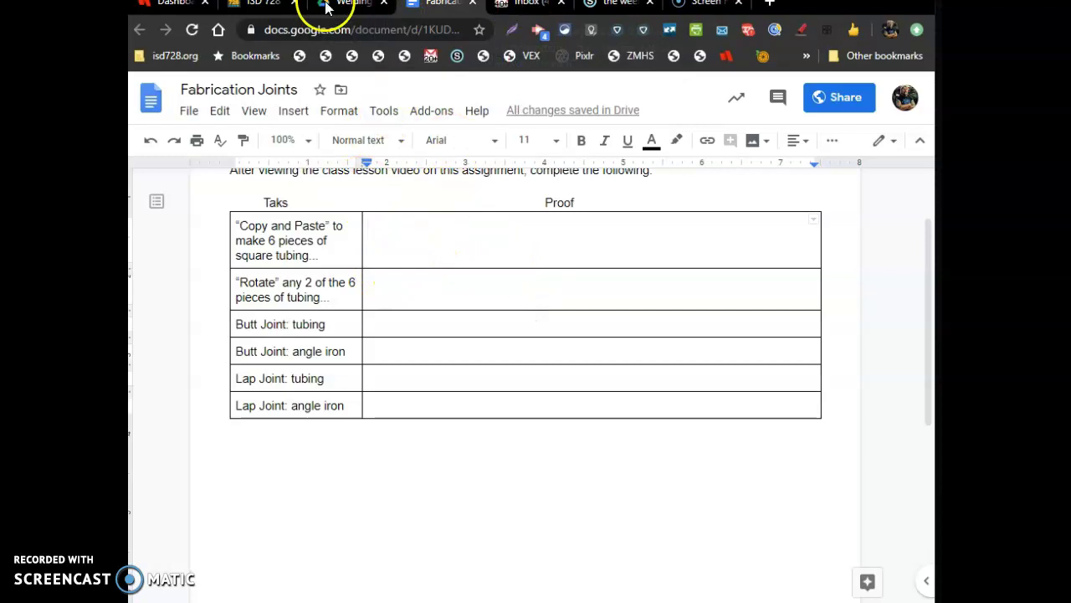
- Switch back to the SketchUp model and undo the rotation of the two selected tubing pieces
left_click(259, 10)
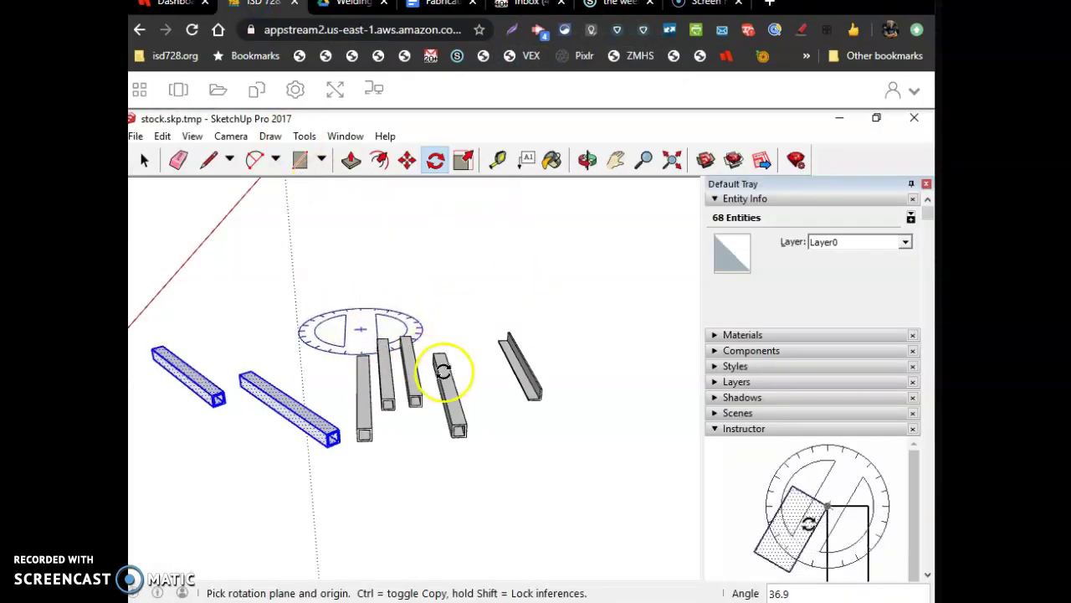
scroll(449, 378, "down", 8)
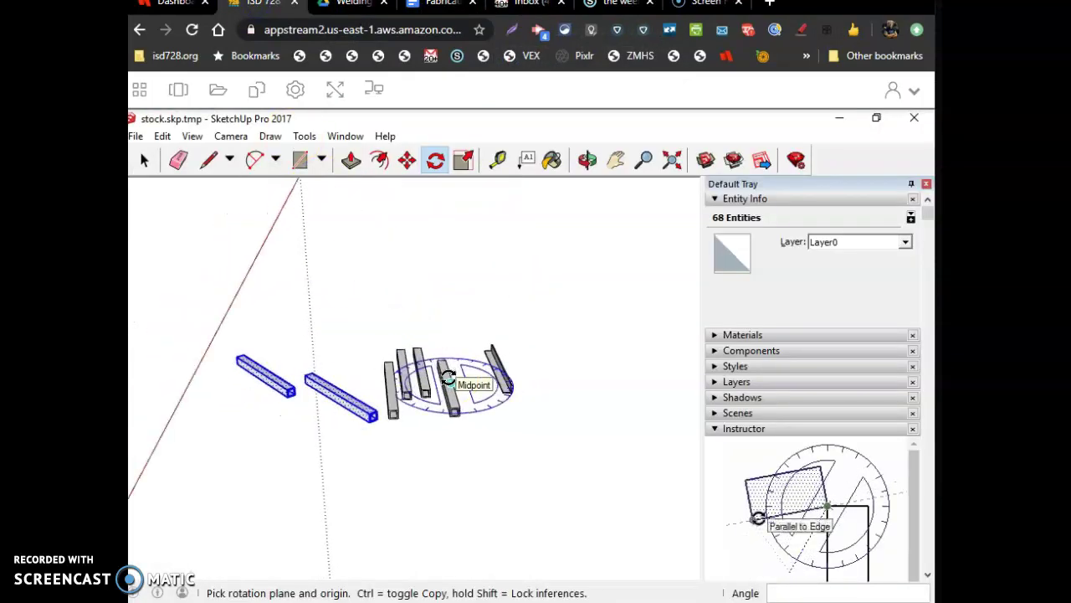
scroll(407, 383, "up", 3)
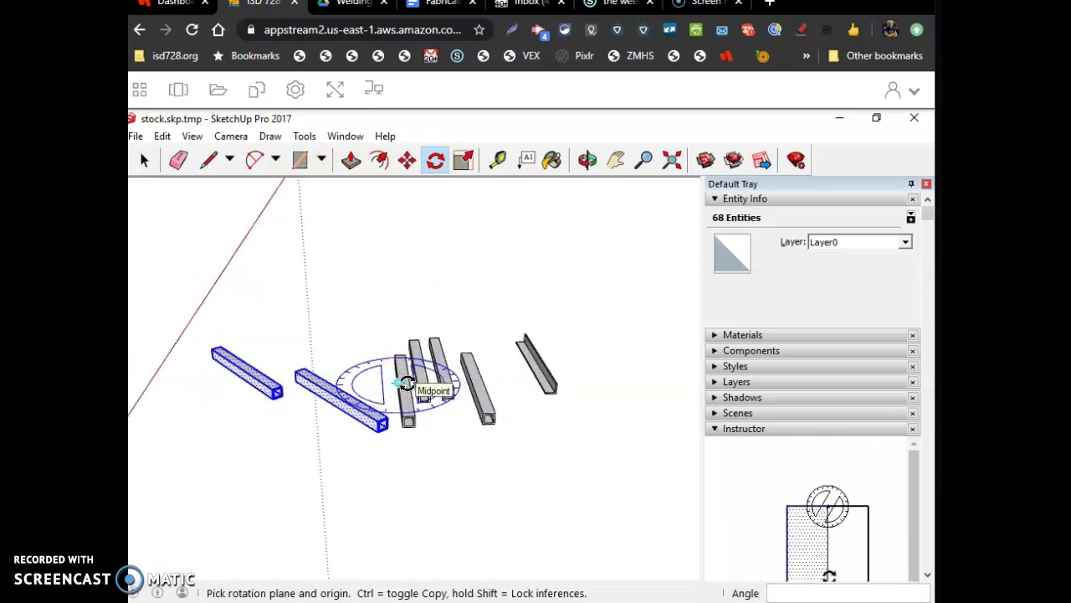
key("ctrl+z")
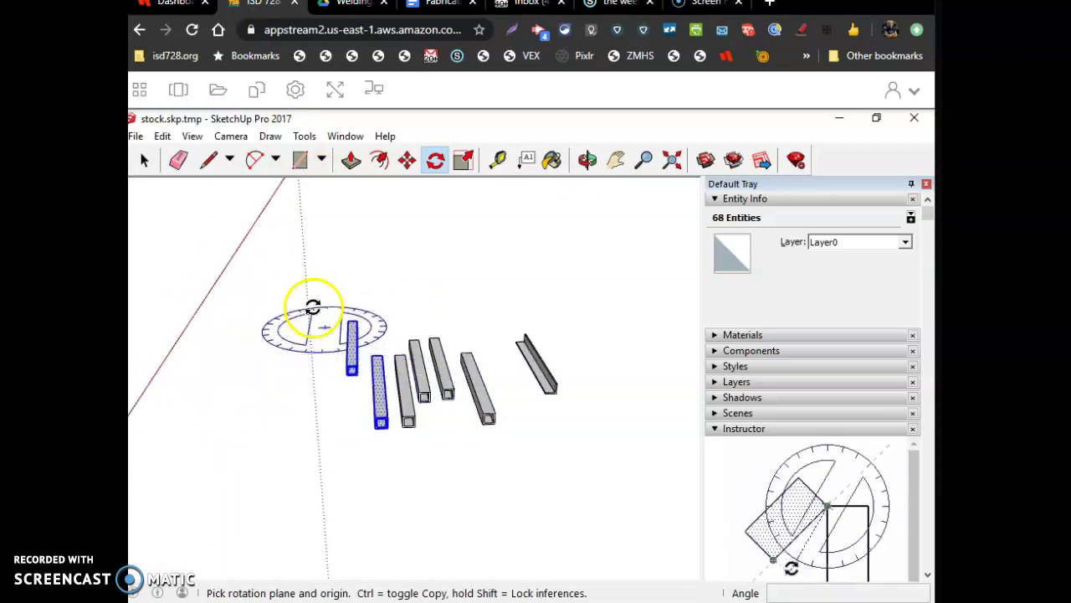
- Select only the outermost tubing piece farthest from the angle iron and move it about 1' 1 3/8" away from the other pieces
key("space")
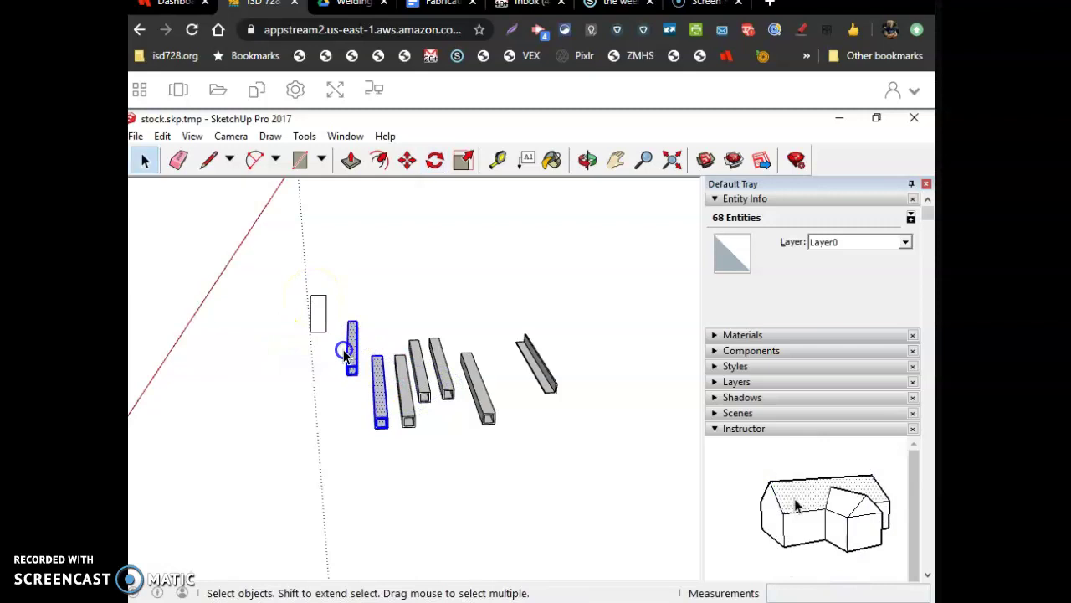
left_click_drag(371, 393, 368, 395)
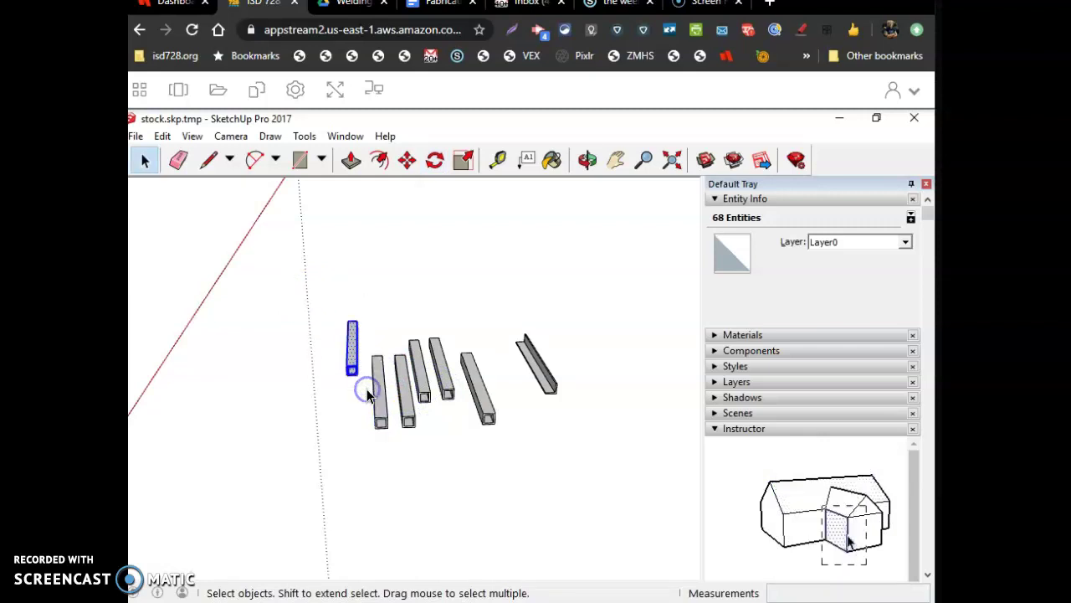
left_click(407, 160)
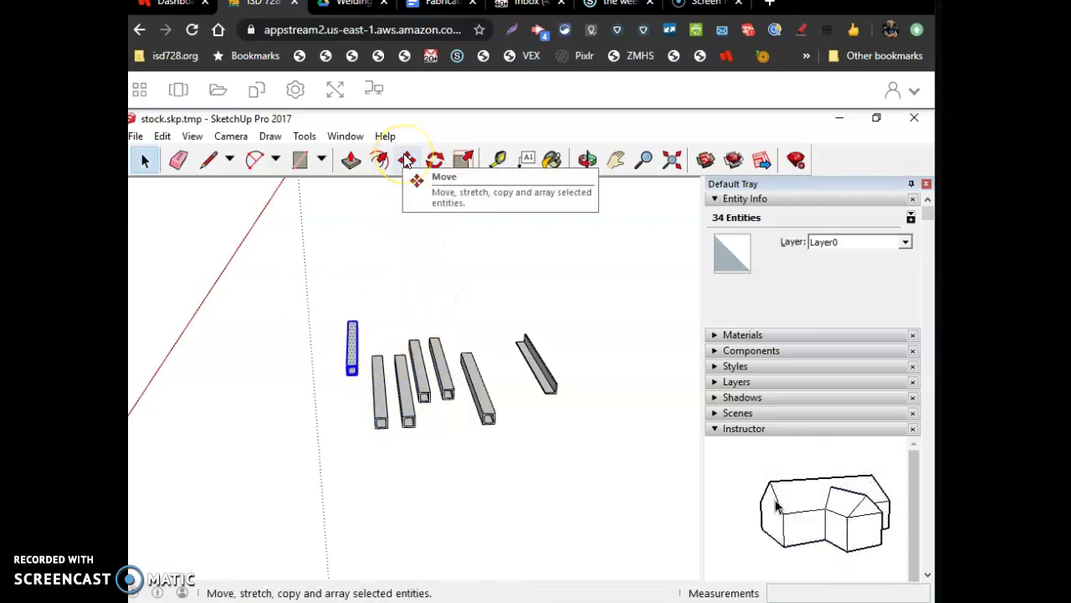
left_click(406, 160)
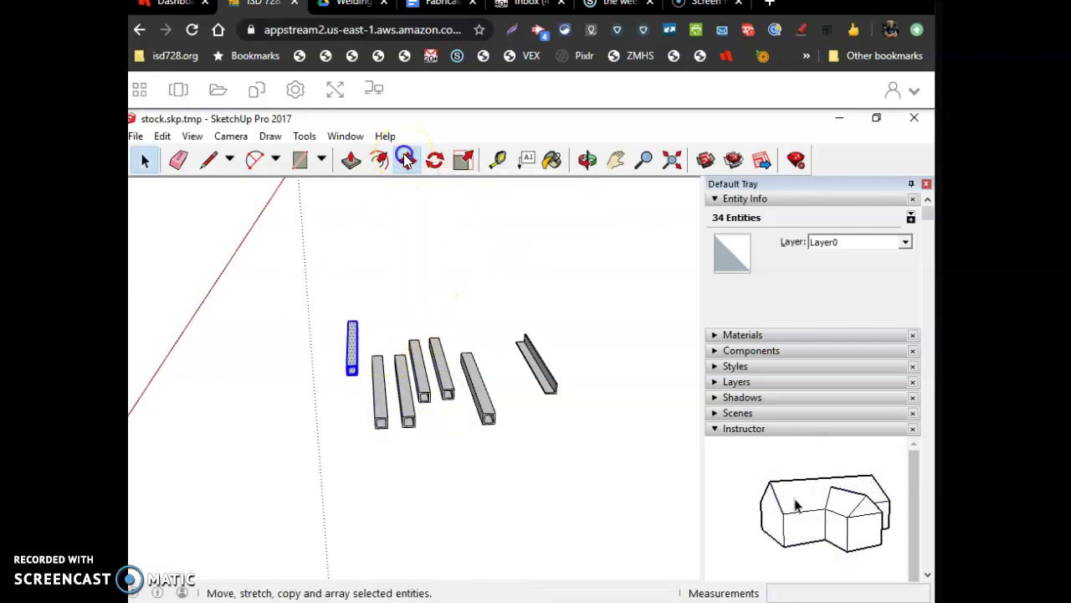
left_click(349, 373)
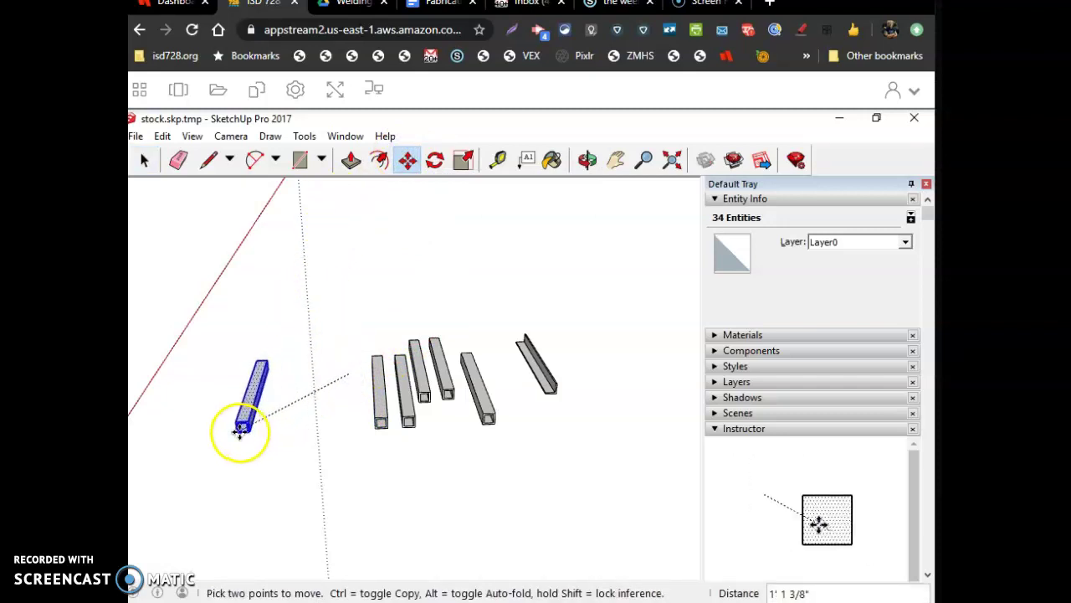
left_click(240, 431)
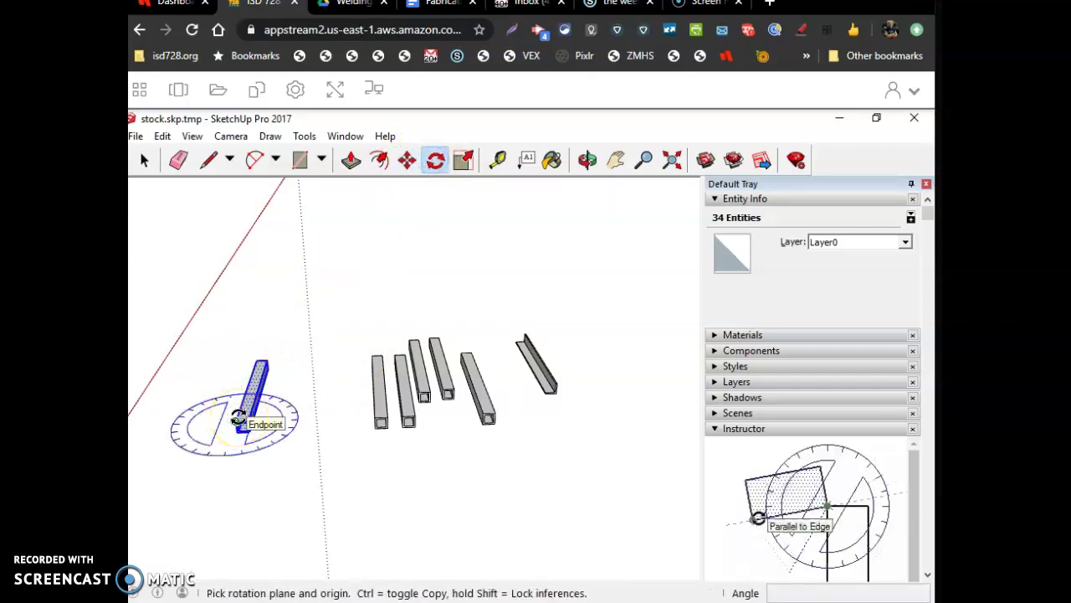
- Try rotating the separated tubing piece 90 degrees about its near end toward the other tubing, and undo the rotation
left_click_drag(239, 419, 258, 375)
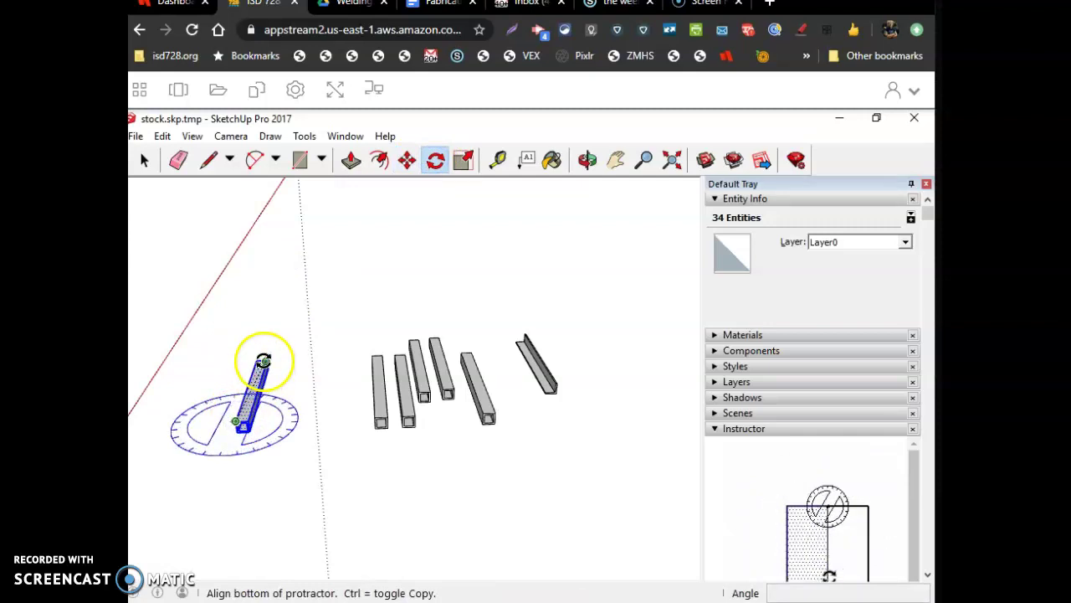
left_click_drag(264, 361, 314, 378)
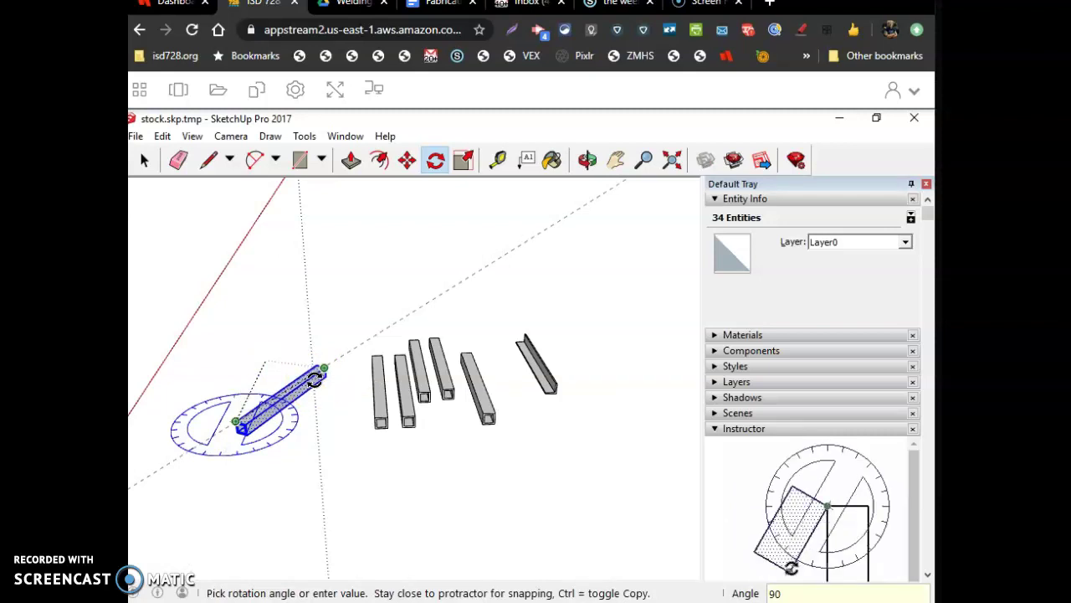
key("Return")
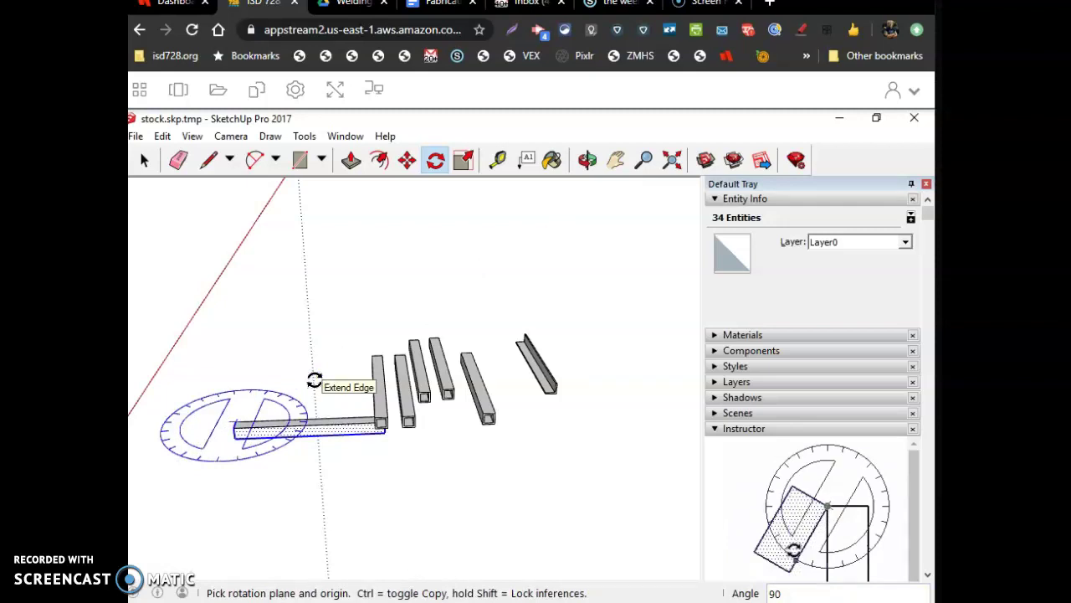
scroll(375, 426, "up", 3)
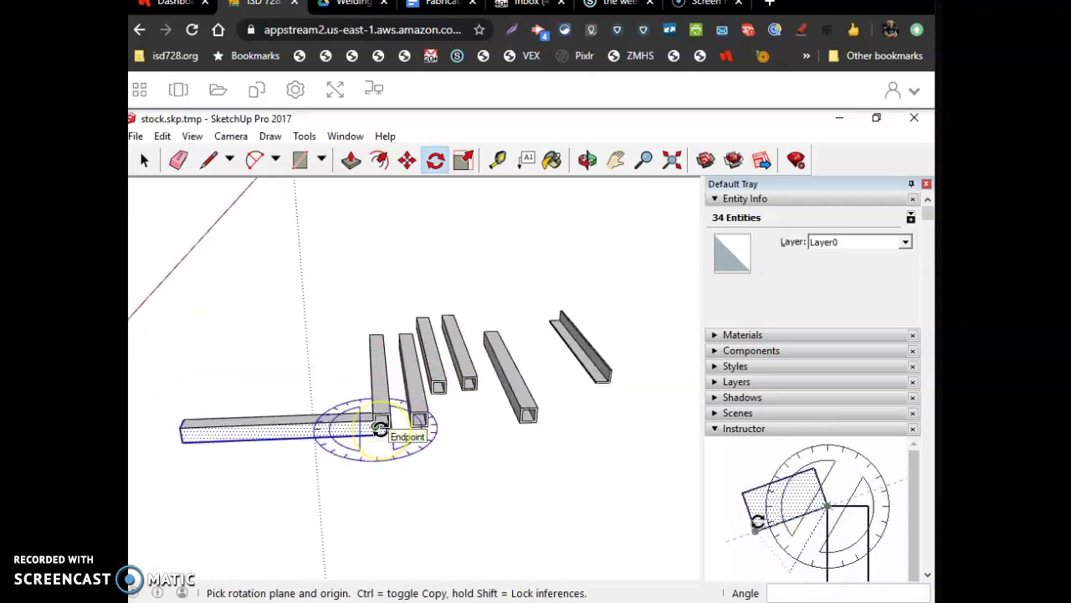
scroll(379, 429, "up", 3)
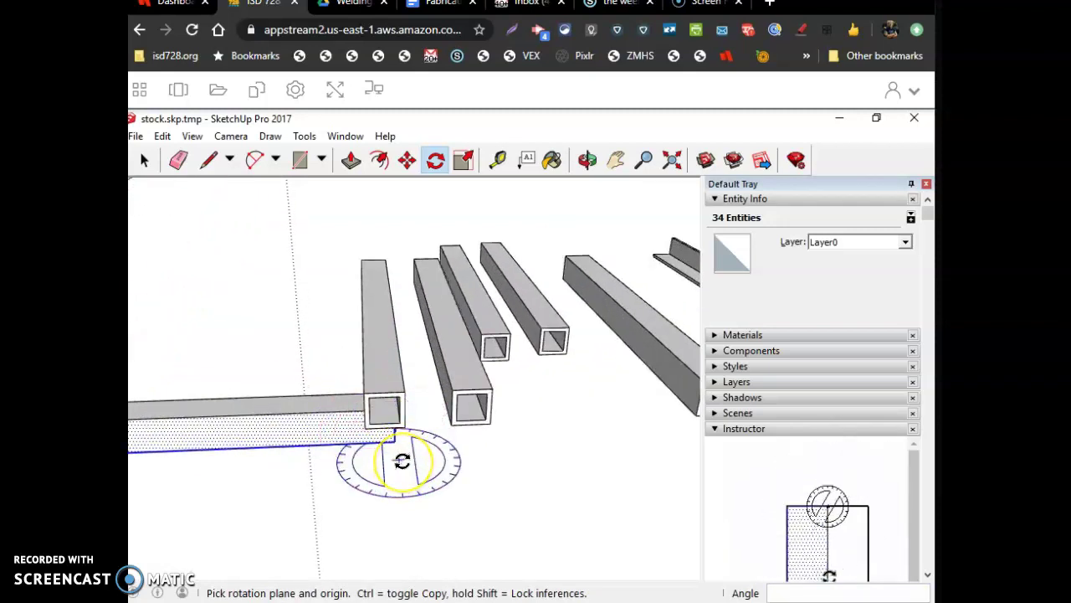
scroll(403, 460, "down", 6)
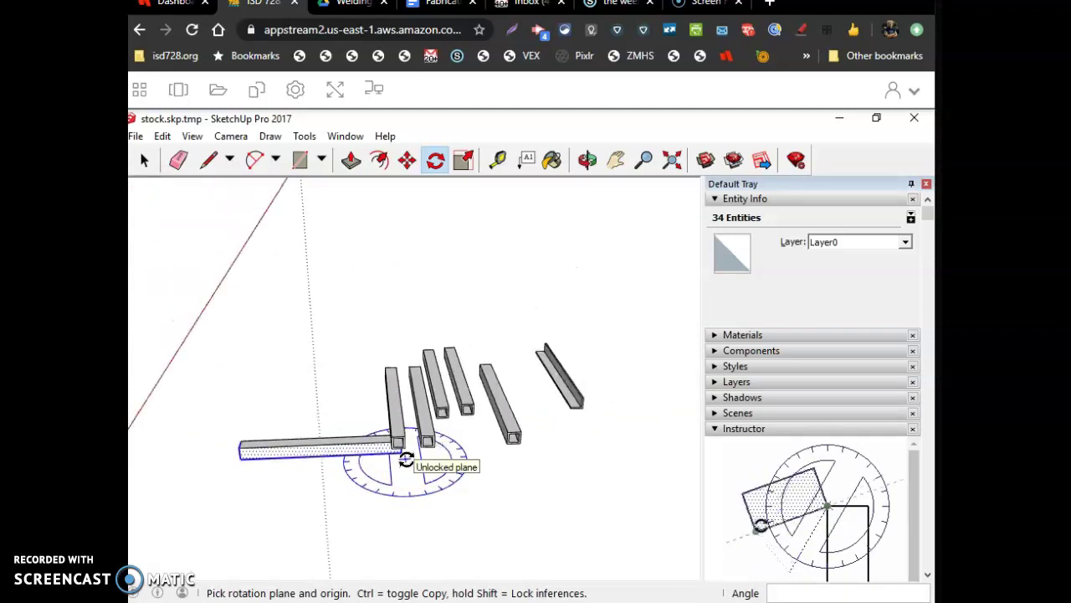
key("ctrl+z")
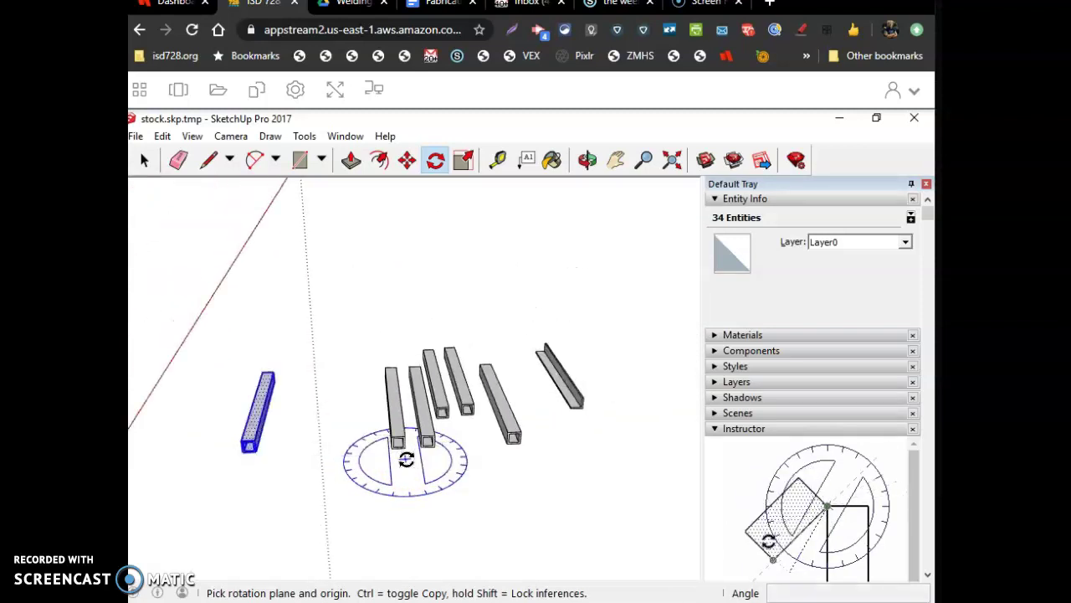
- Rotate the separated tubing piece 90 degrees about its near end so it swings away from the other tubing
left_click(247, 428)
left_click(269, 385)
left_click(207, 390)
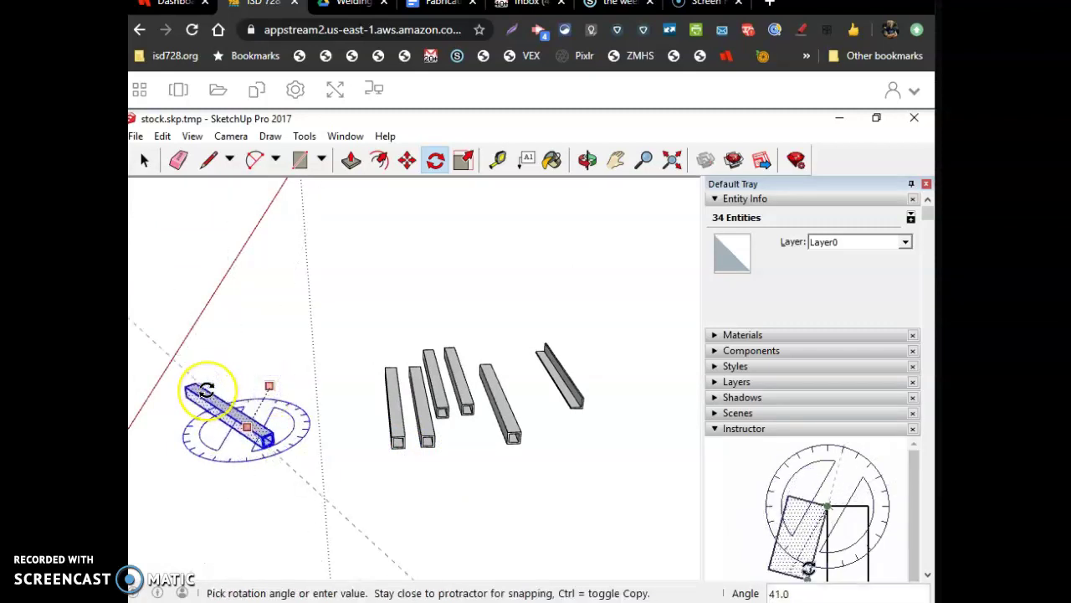
key("Return")
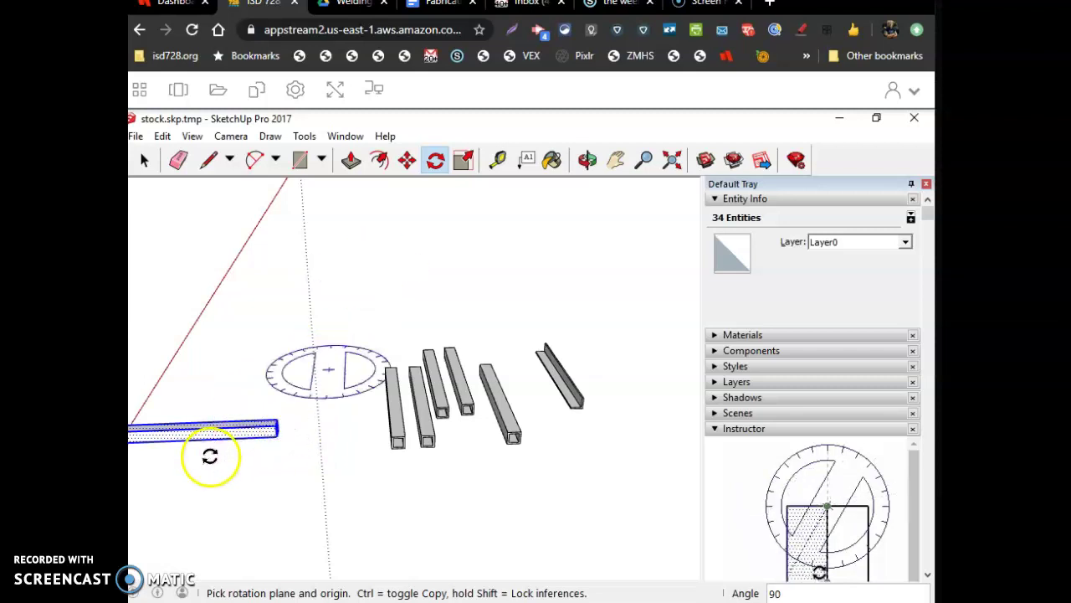
- Examine the end corners of the rotated tubing and the nearest unrotated tubing to find the points that should meet
scroll(240, 436, "up", 1)
scroll(240, 435, "up", 3)
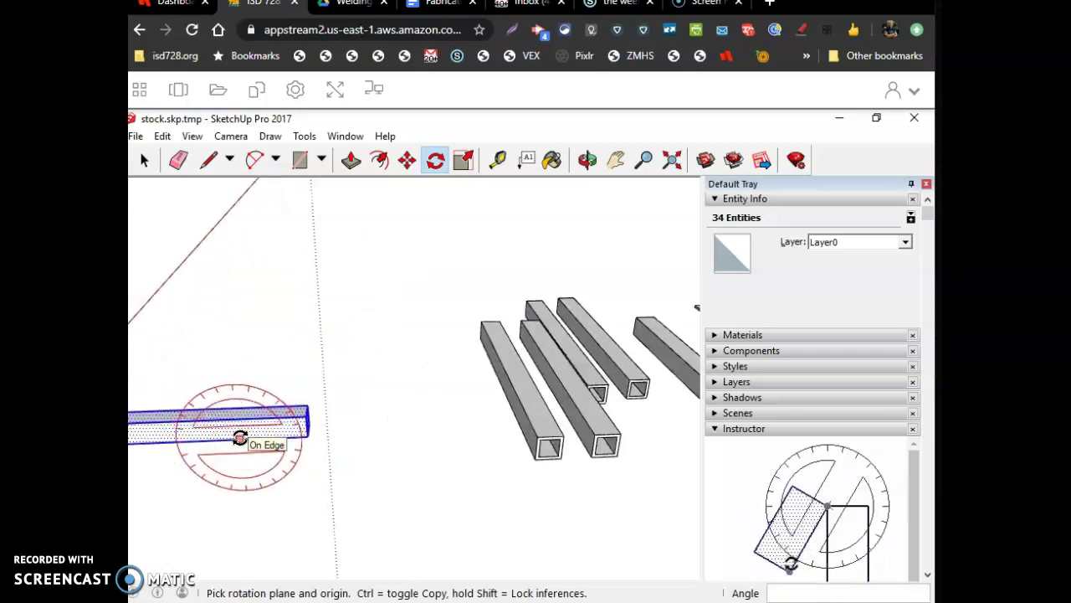
left_click(143, 160)
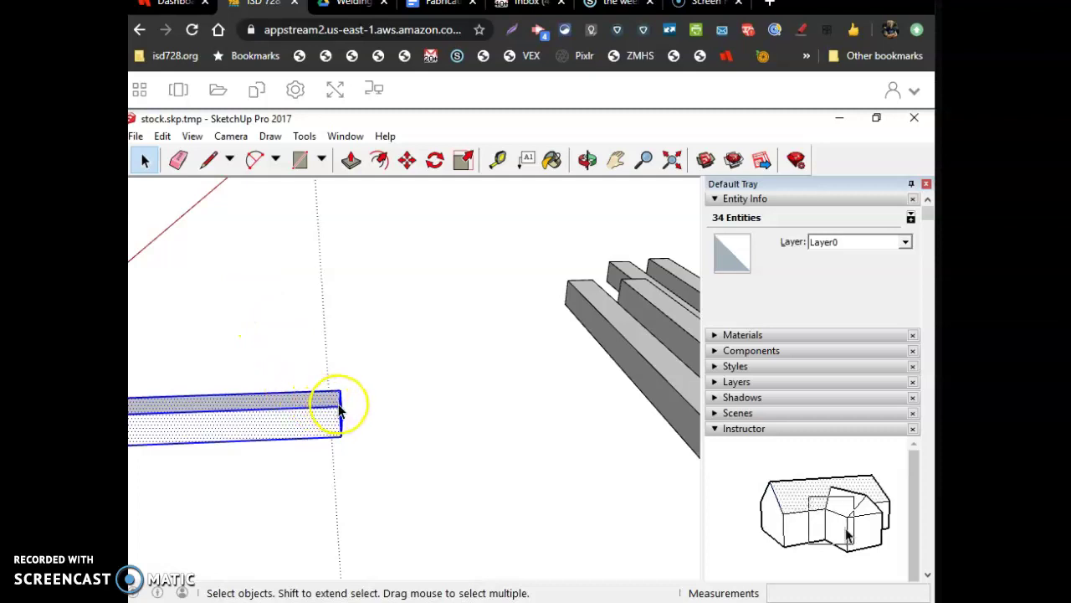
scroll(339, 410, "down", 2)
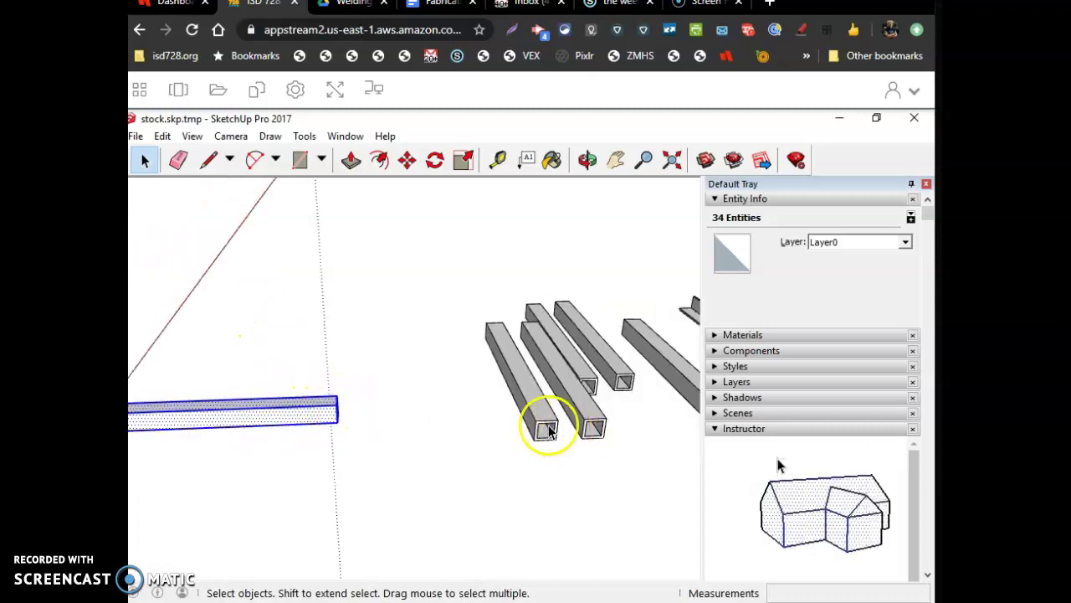
scroll(546, 430, "up", 5)
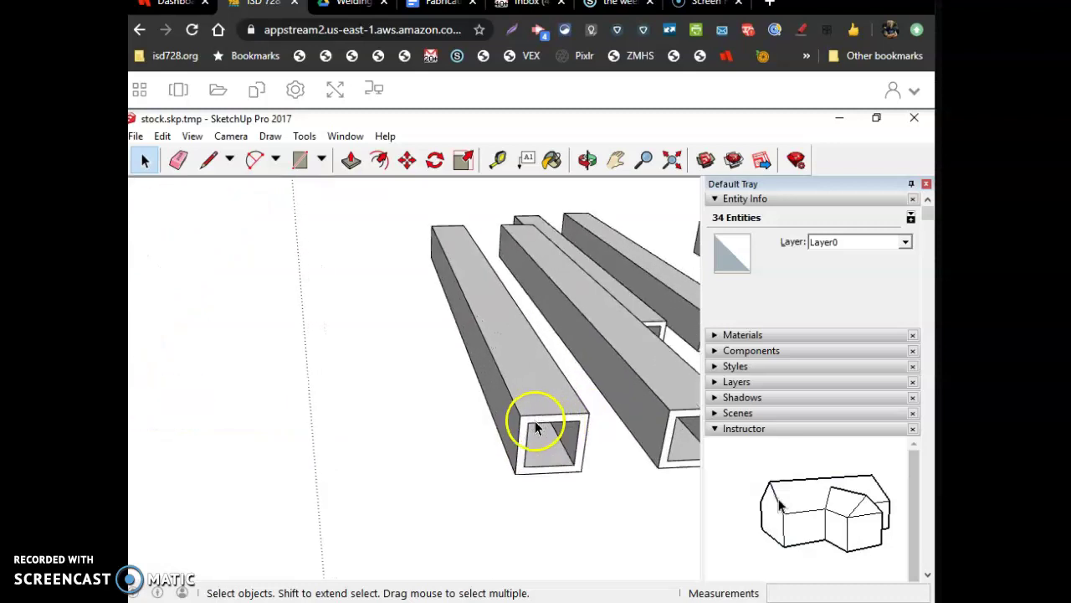
scroll(523, 425, "down", 3)
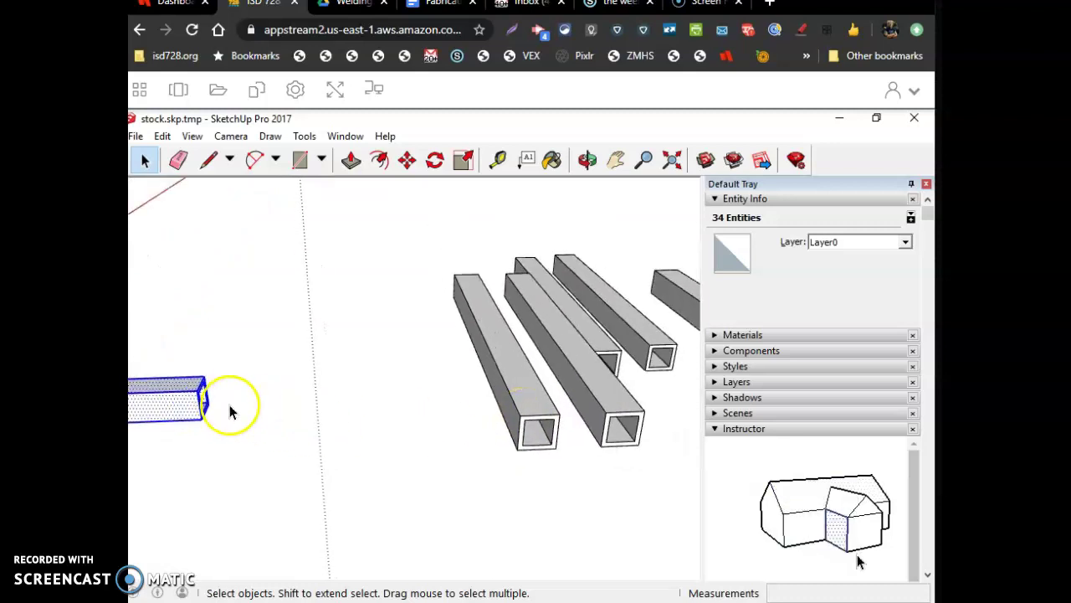
scroll(180, 387, "up", 2)
scroll(180, 387, "down", 3)
scroll(569, 411, "up", 1)
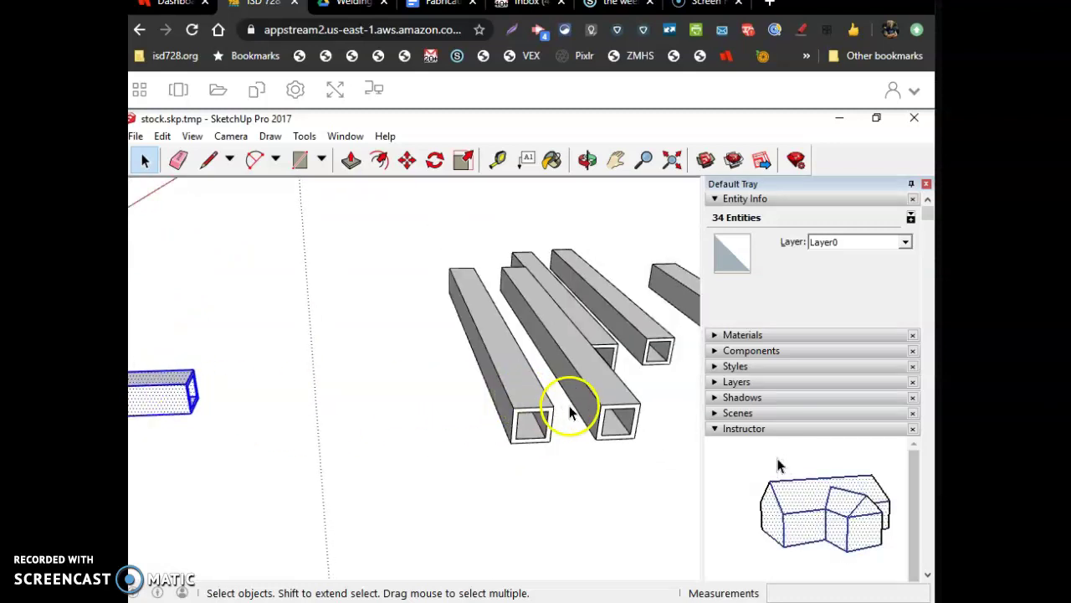
- Move the whole rotated tubing piece by its upper front end corner onto the matching front corner of the nearest tubing, forming a butt joint
scroll(519, 414, "down", 4)
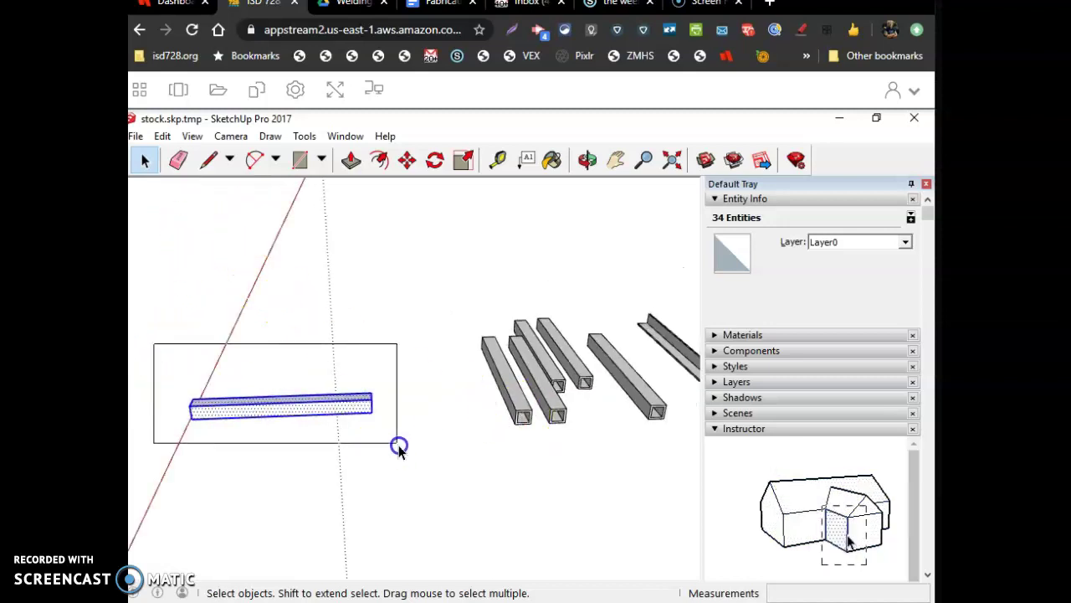
left_click(408, 161)
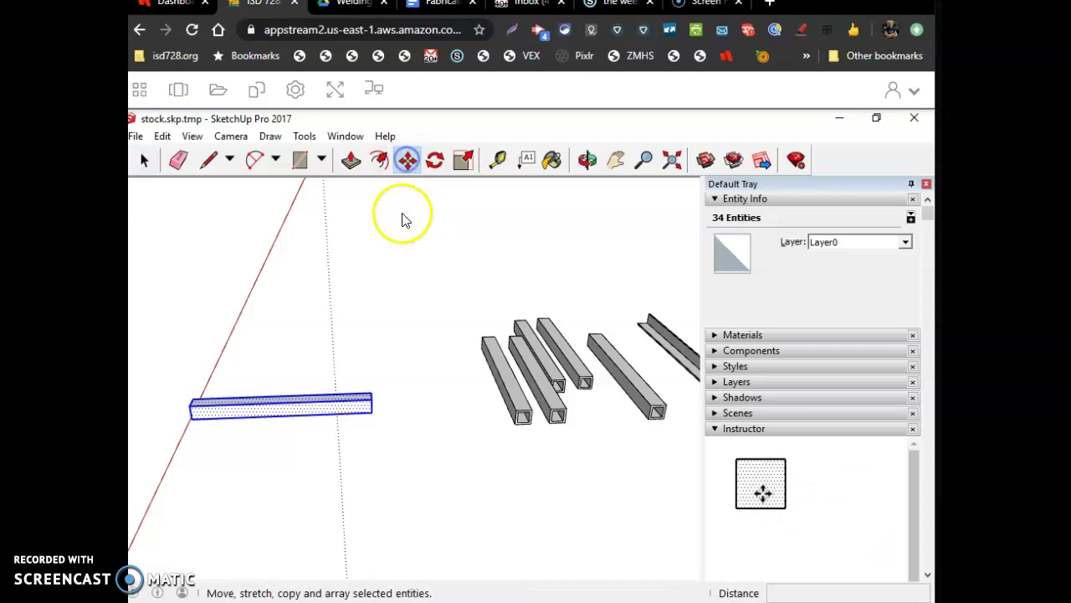
scroll(380, 394, "up", 3)
scroll(385, 411, "up", 4)
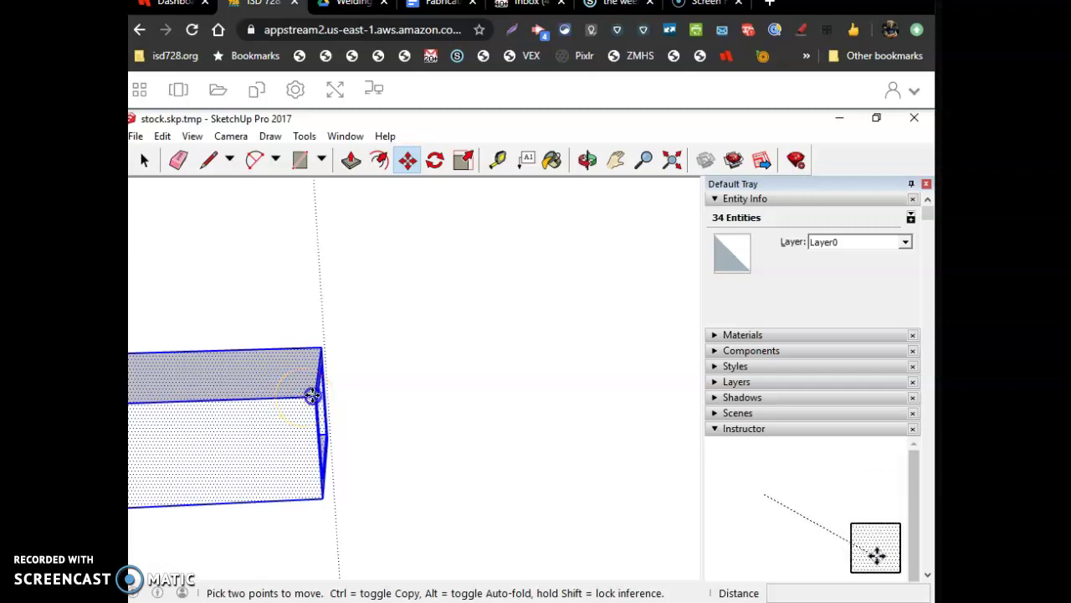
scroll(312, 395, "down", 4)
scroll(311, 395, "down", 2)
left_click_drag(311, 395, 530, 397)
scroll(477, 412, "up", 3)
scroll(507, 407, "up", 3)
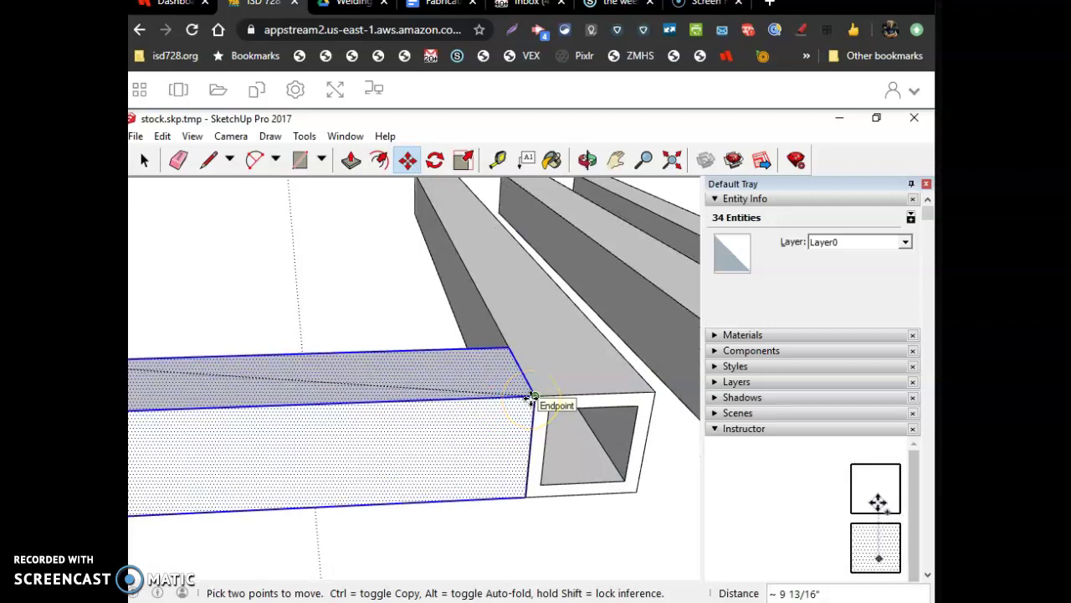
left_click_drag(531, 397, 531, 397)
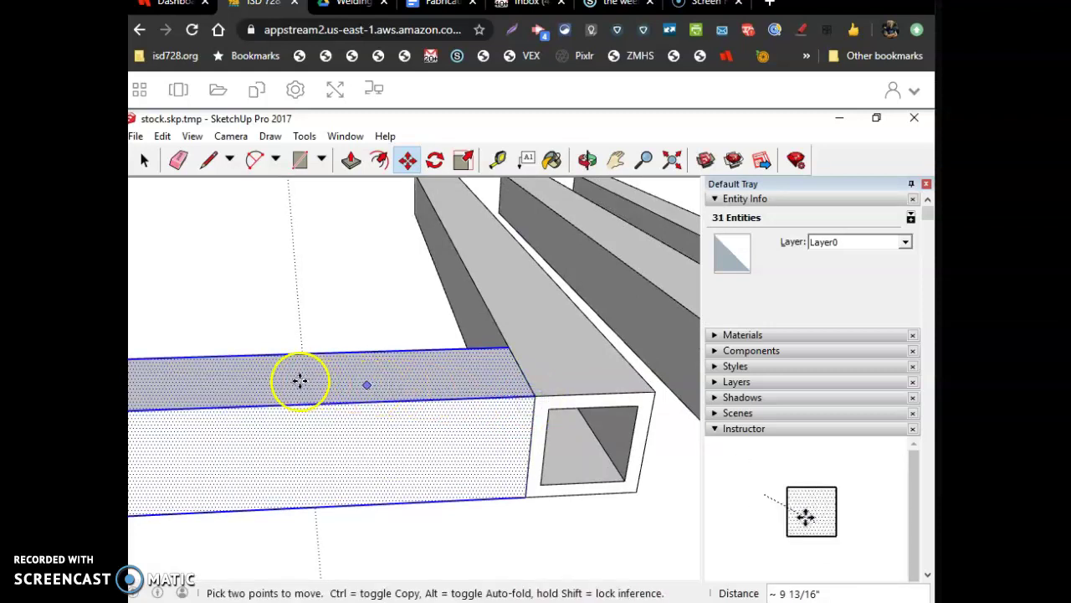
- Select the whole angle iron piece, copy it, and paste the copy in the open space beside the original
scroll(270, 376, "down", 3)
scroll(534, 385, "up", 2)
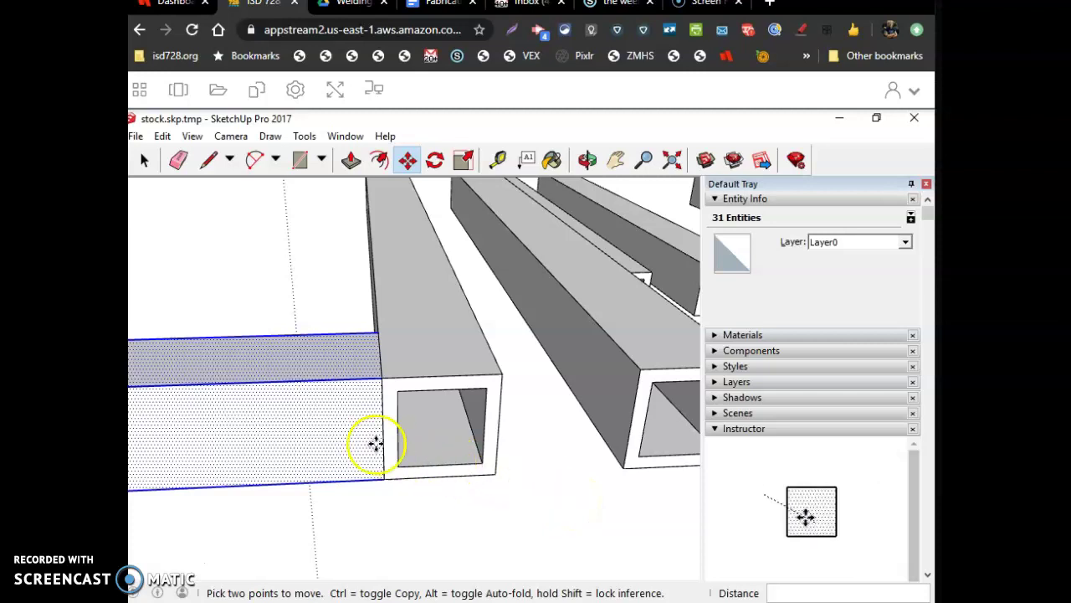
scroll(285, 408, "down", 2)
scroll(284, 408, "down", 5)
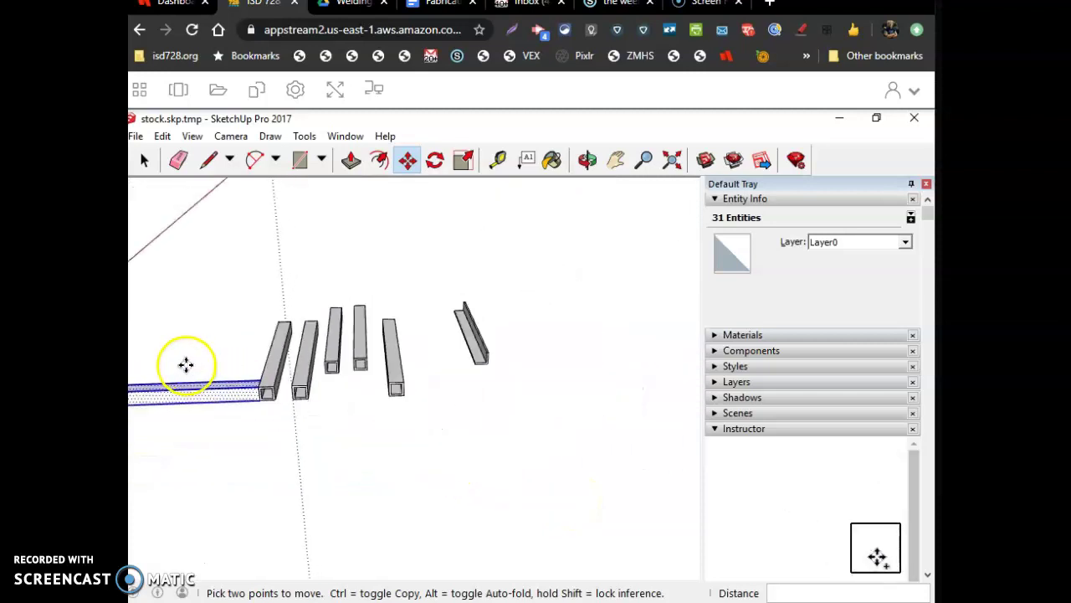
scroll(412, 360, "up", 4)
left_click(144, 160)
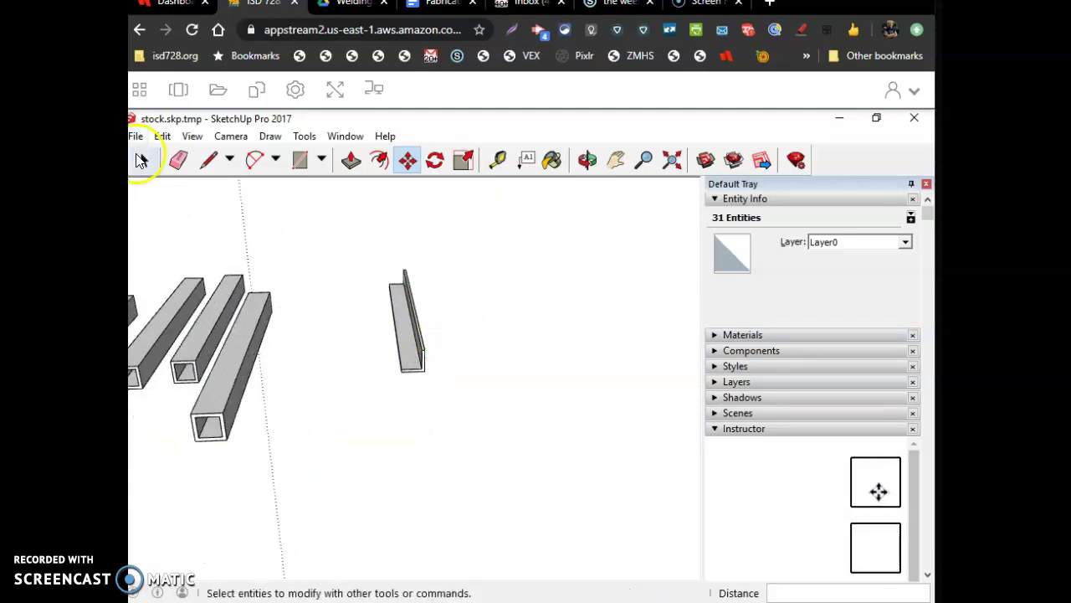
left_click(398, 285)
left_click_drag(455, 381, 460, 401)
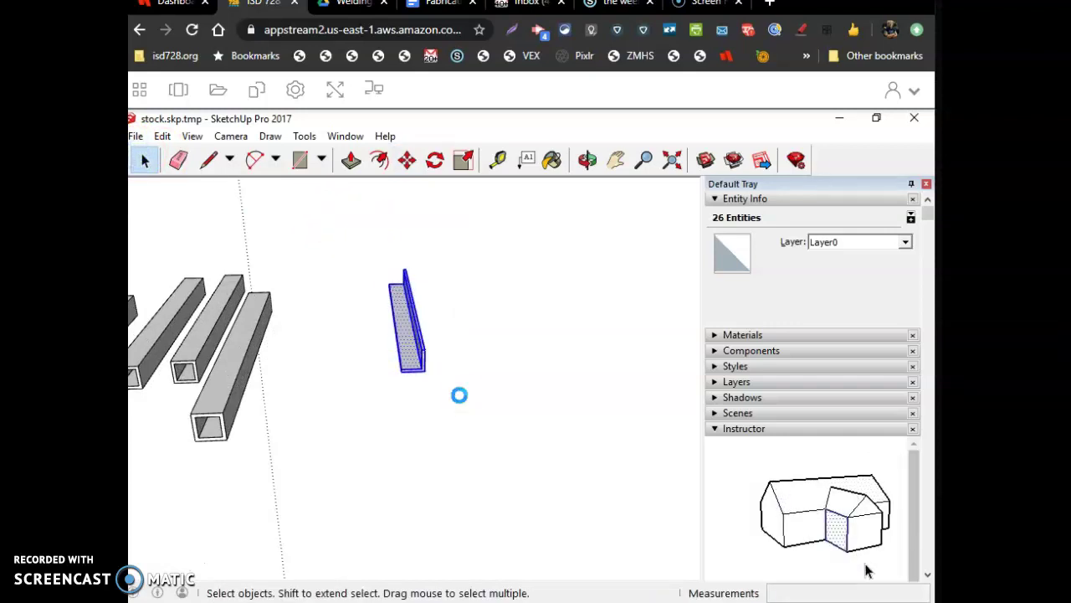
key("ctrl+v")
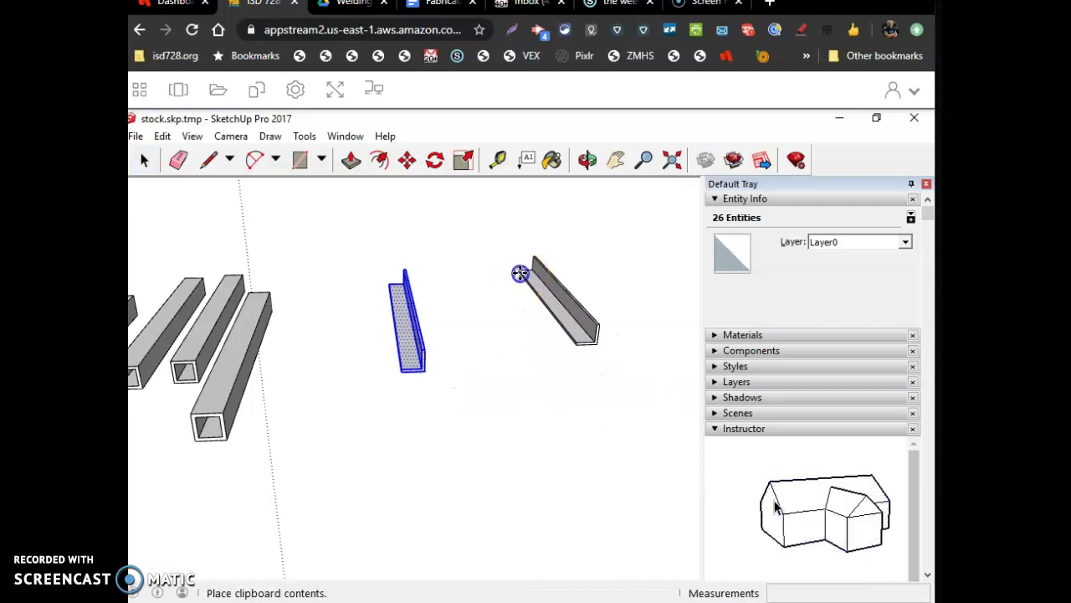
left_click(520, 273)
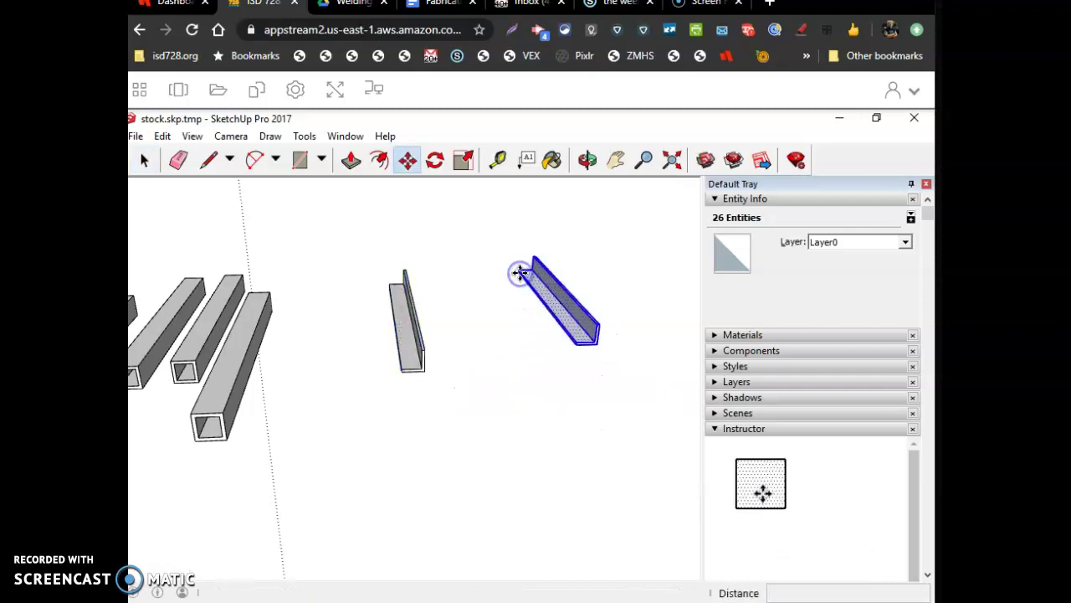
- Rotate the pasted angle iron 90 degrees in the horizontal plane about a point near its front end
left_click(435, 160)
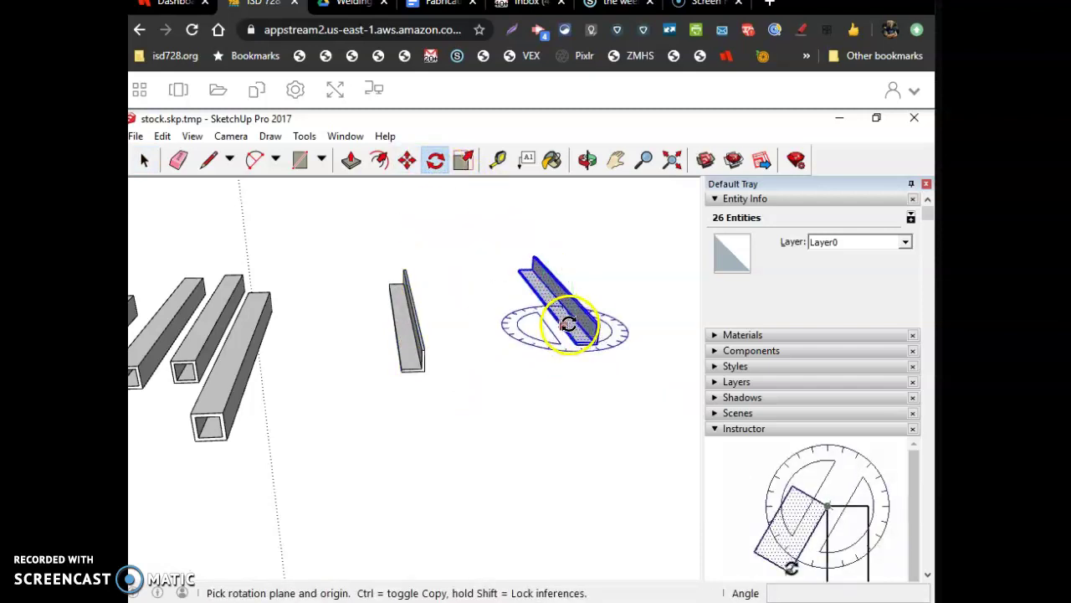
left_click(565, 326)
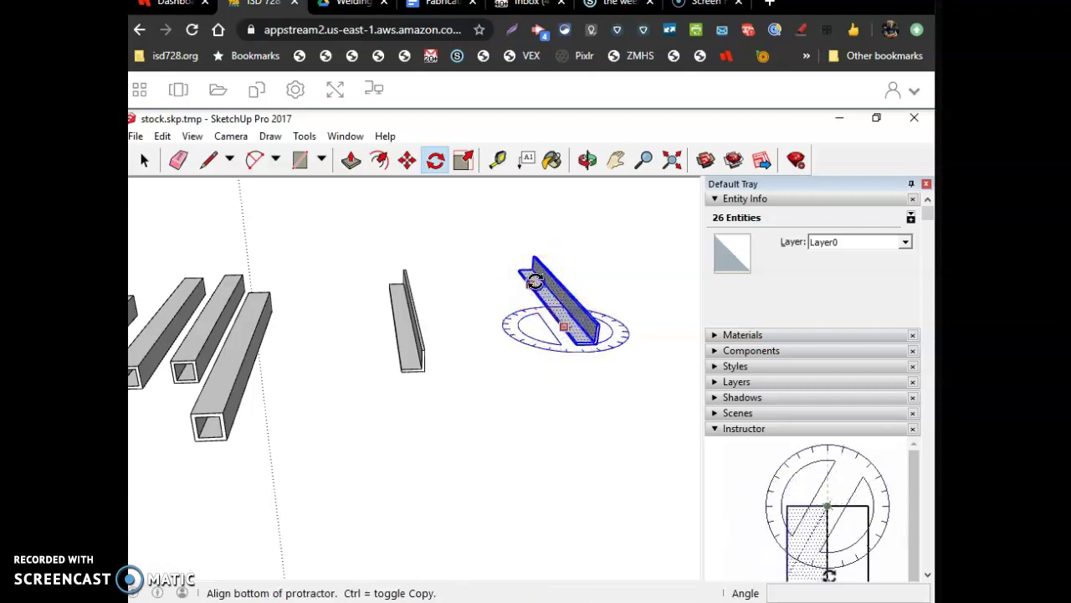
left_click(531, 283)
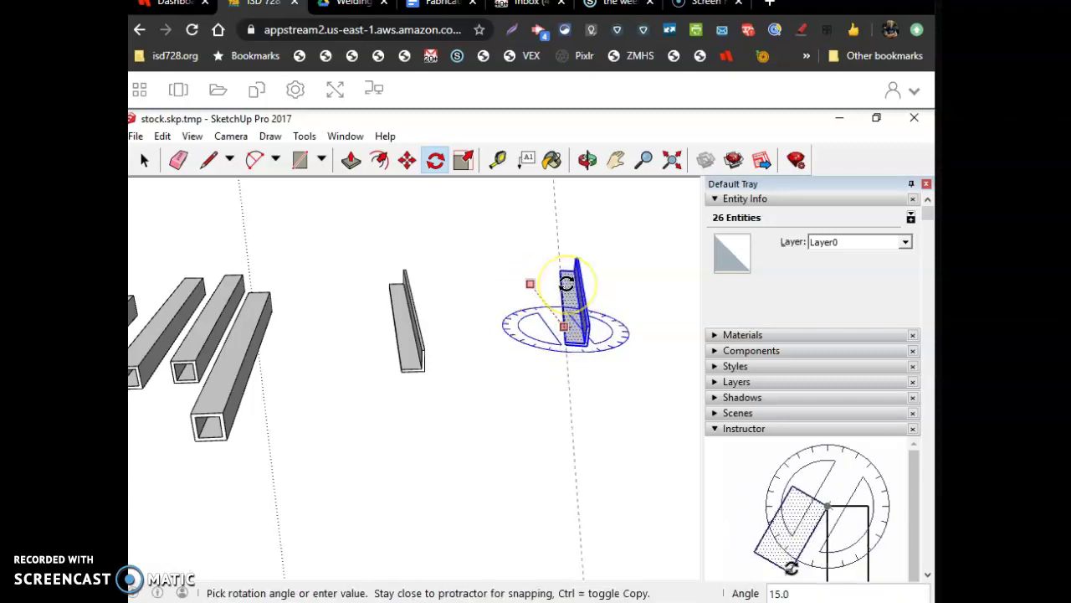
type("90")
key("Return")
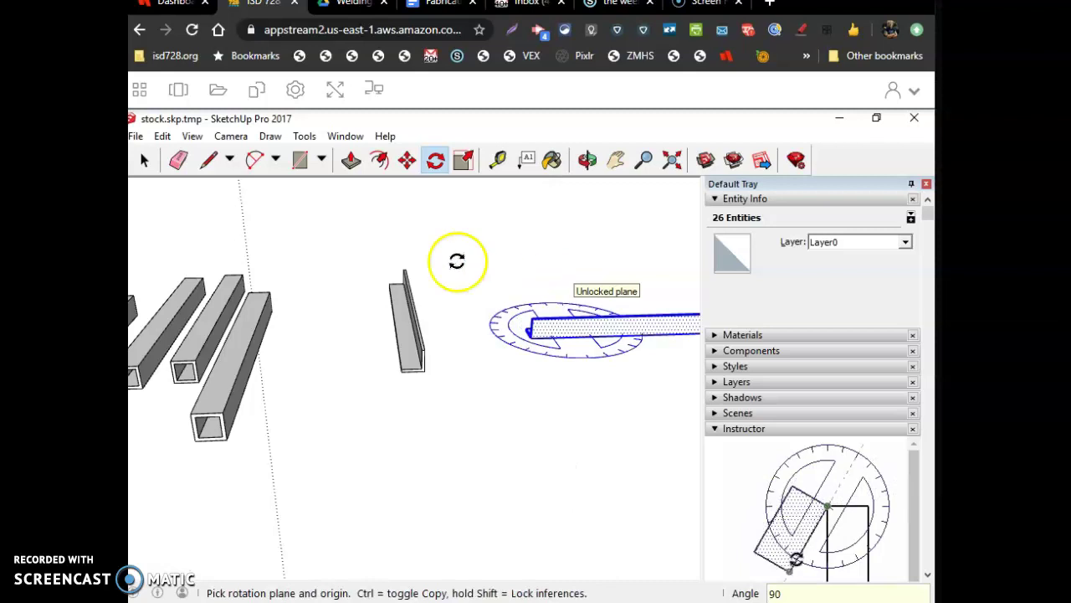
- Move the rotated angle iron by its upper end corner onto the upper front corner of the original angle iron, forming a butt joint
left_click(407, 160)
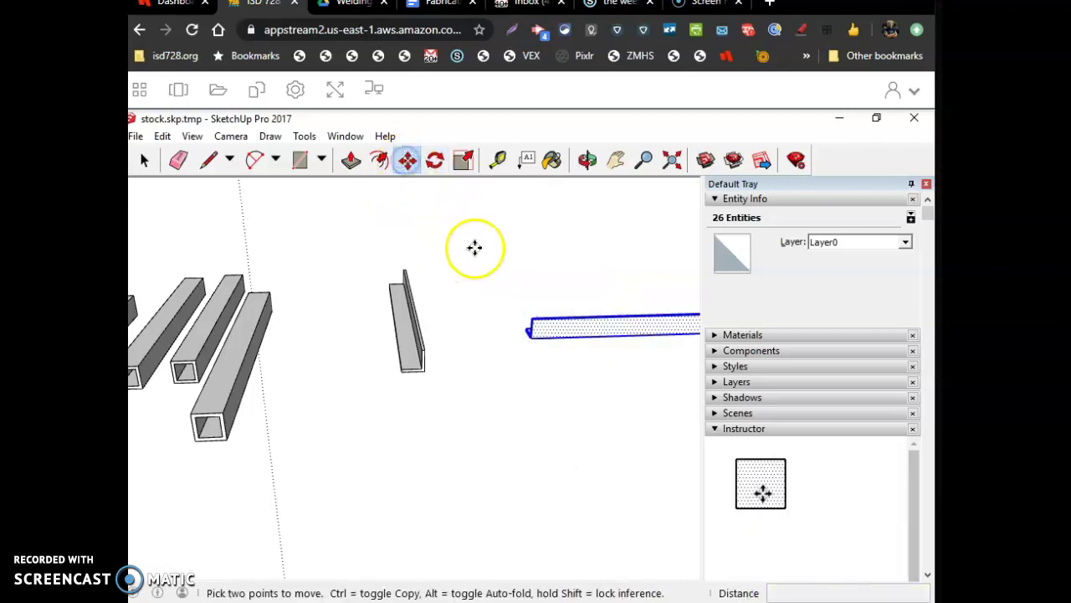
scroll(530, 331, "up", 5)
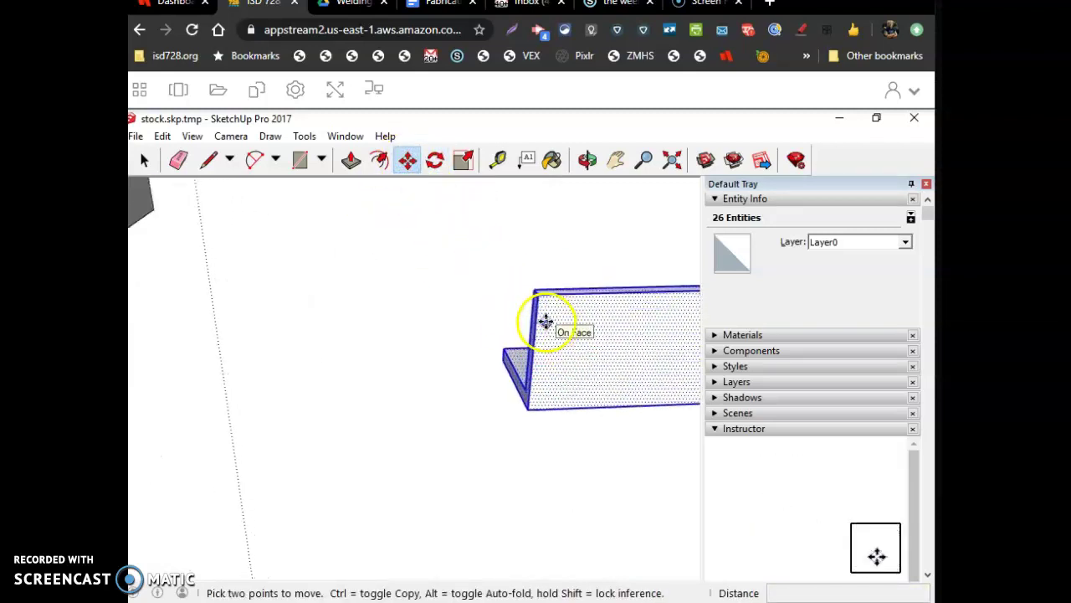
scroll(540, 310, "up", 1)
left_click(539, 293)
scroll(435, 335, "down", 3)
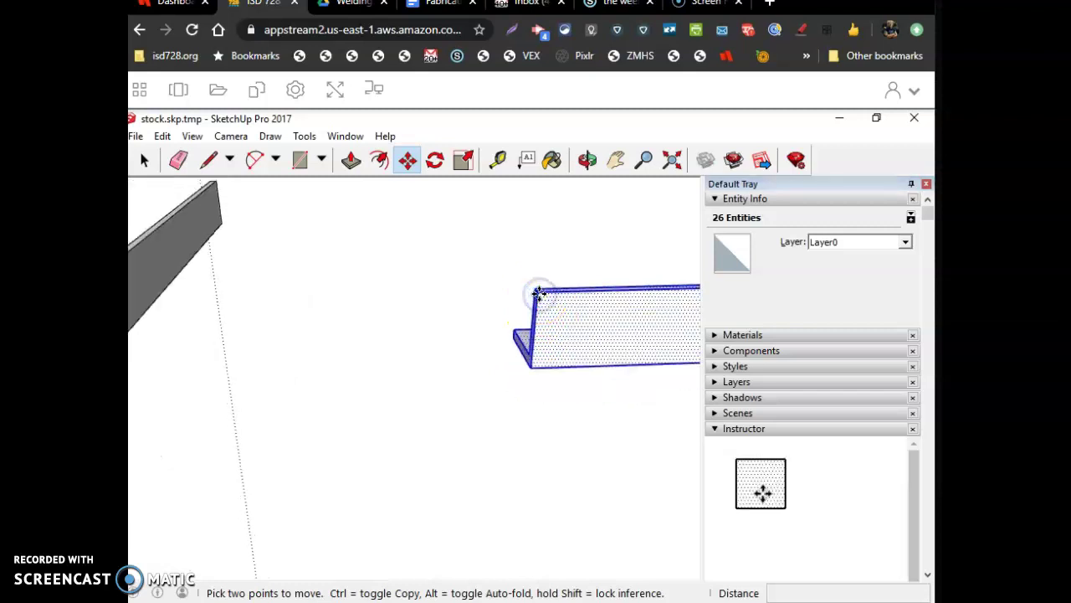
scroll(389, 333, "up", 3)
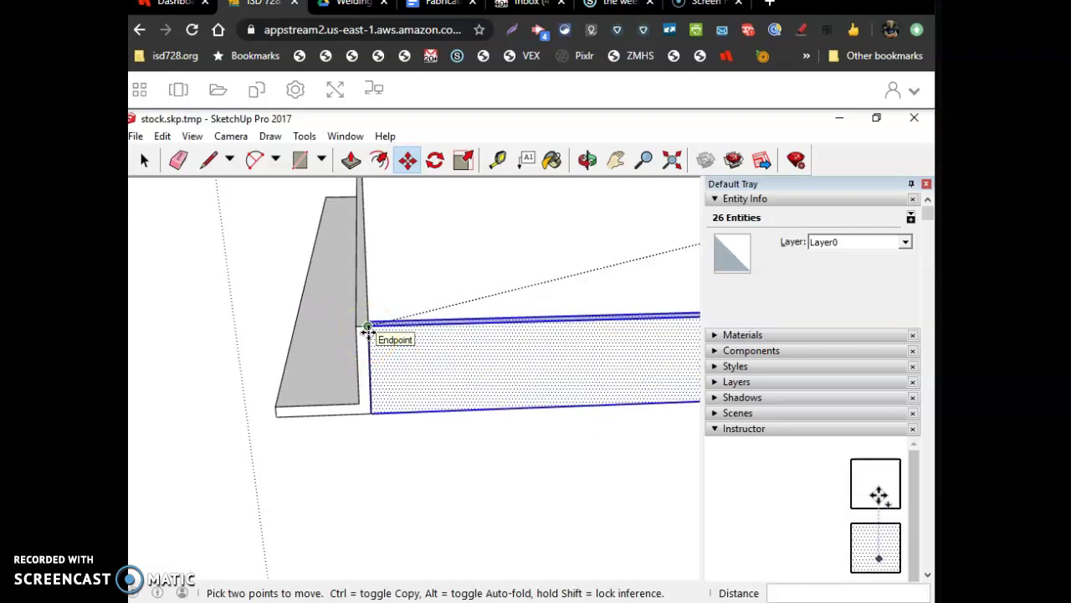
left_click(369, 332)
scroll(407, 388, "down", 2)
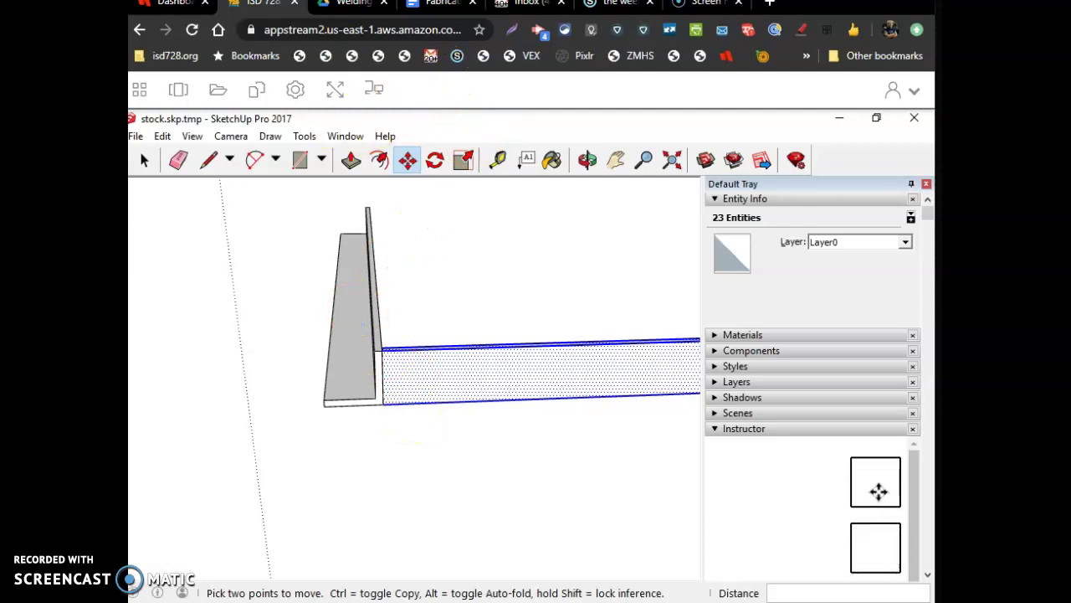
- Switch to the Fabrication Joints document in Google Docs to review the task and proof table, and return to SketchUp
left_click(443, 7)
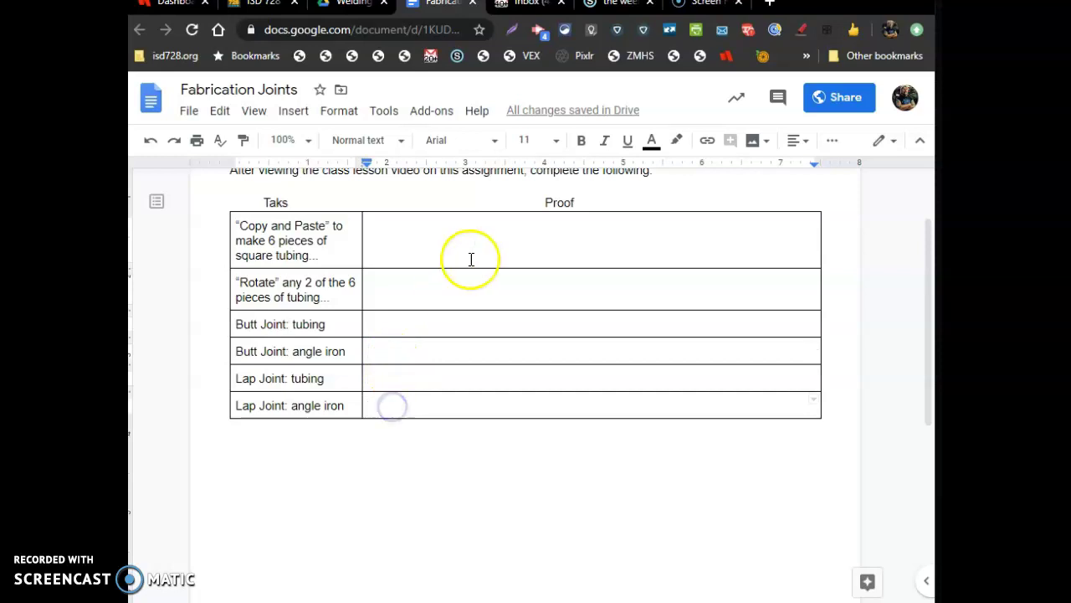
left_click(262, 11)
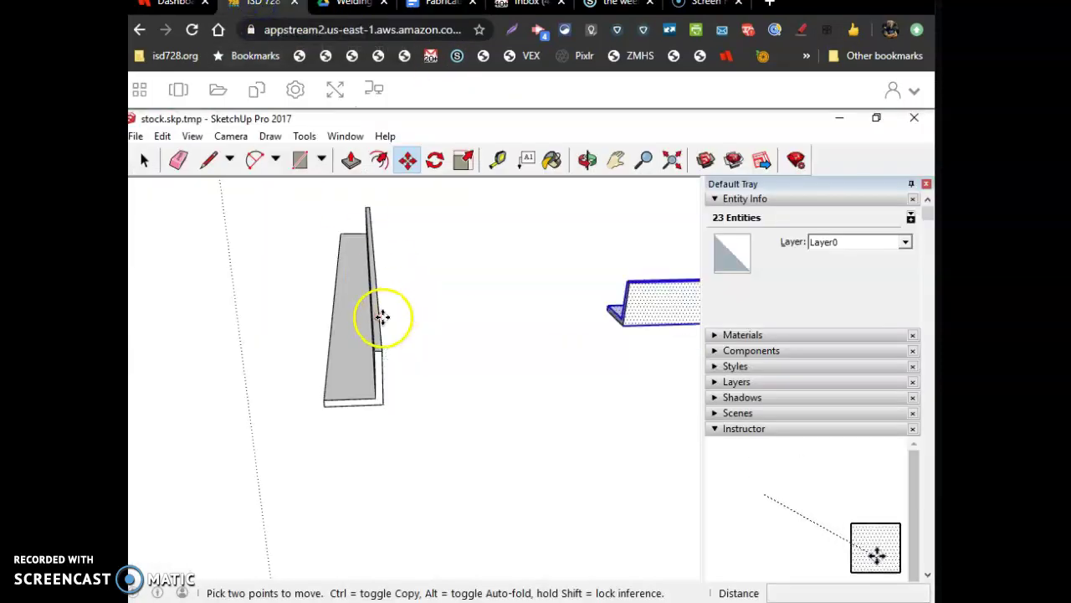
- Undo the angle iron butt joint and its pasted copy, along with the move and rotation of the separated tubing piece
scroll(289, 354, "down", 6)
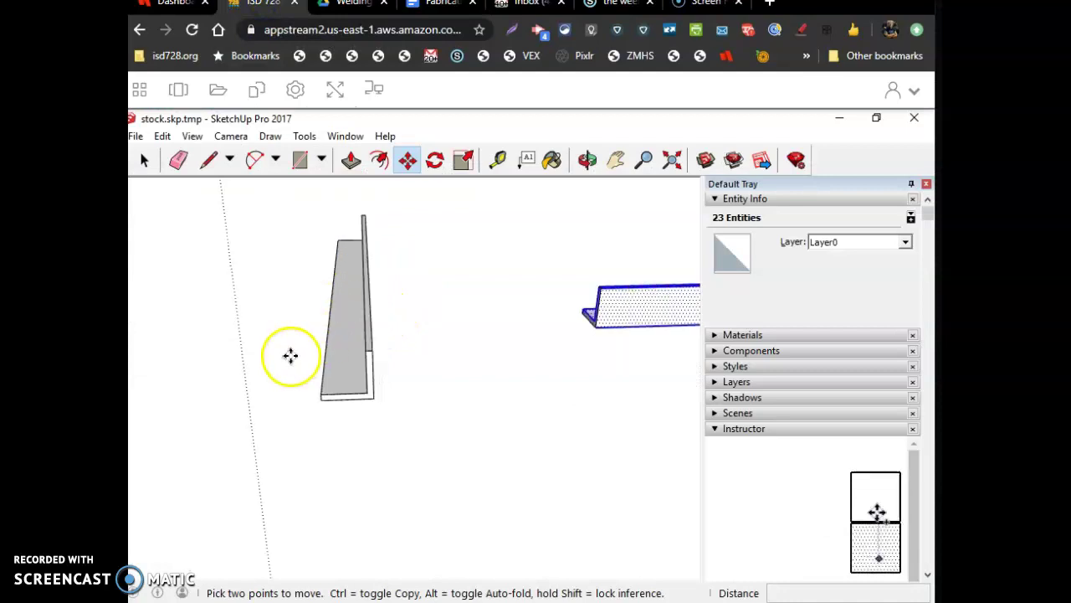
scroll(385, 359, "down", 2)
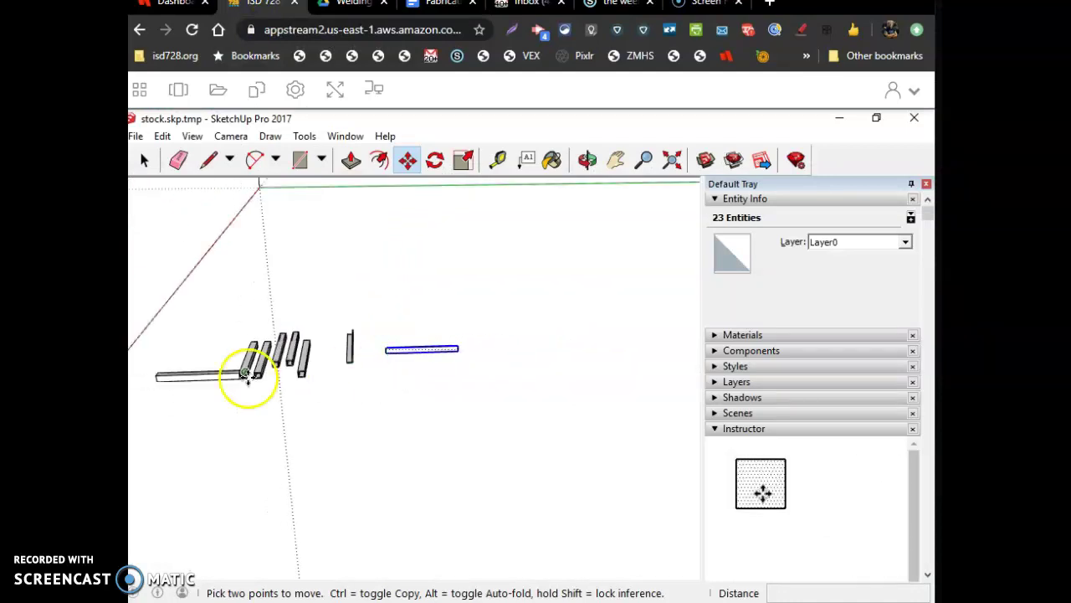
key("Escape")
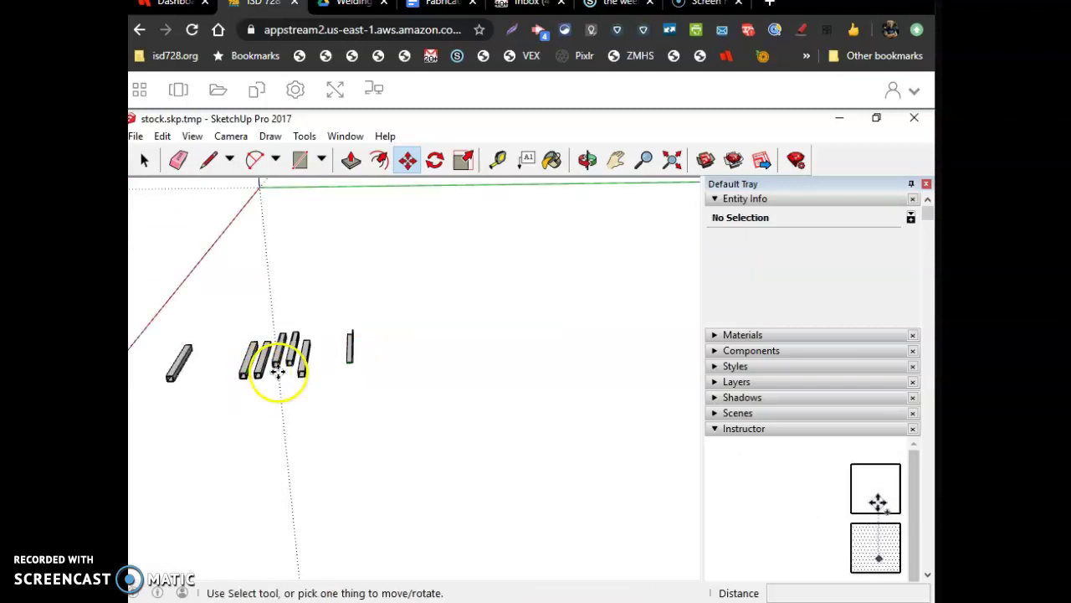
- Select the separated square tubing piece and move it to the open area well beyond the angle iron
key("space")
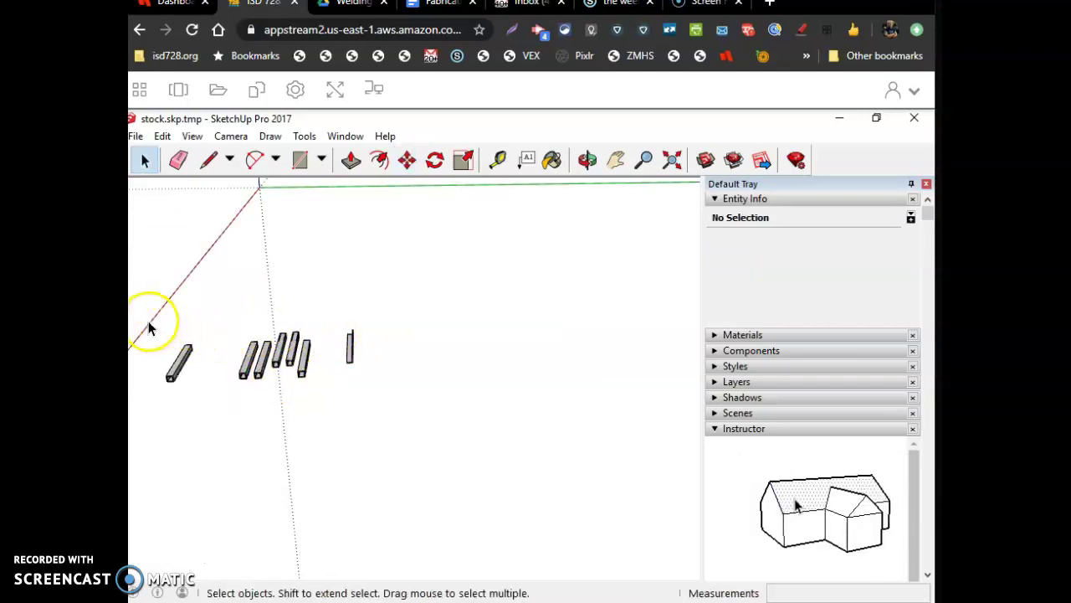
left_click_drag(186, 379, 220, 402)
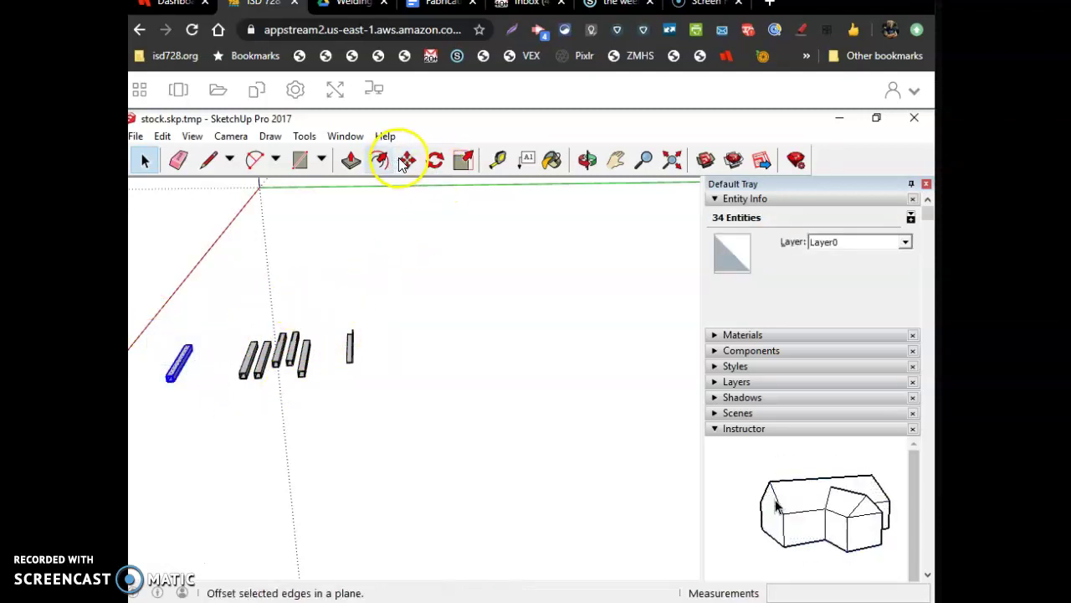
left_click(407, 160)
left_click(249, 390)
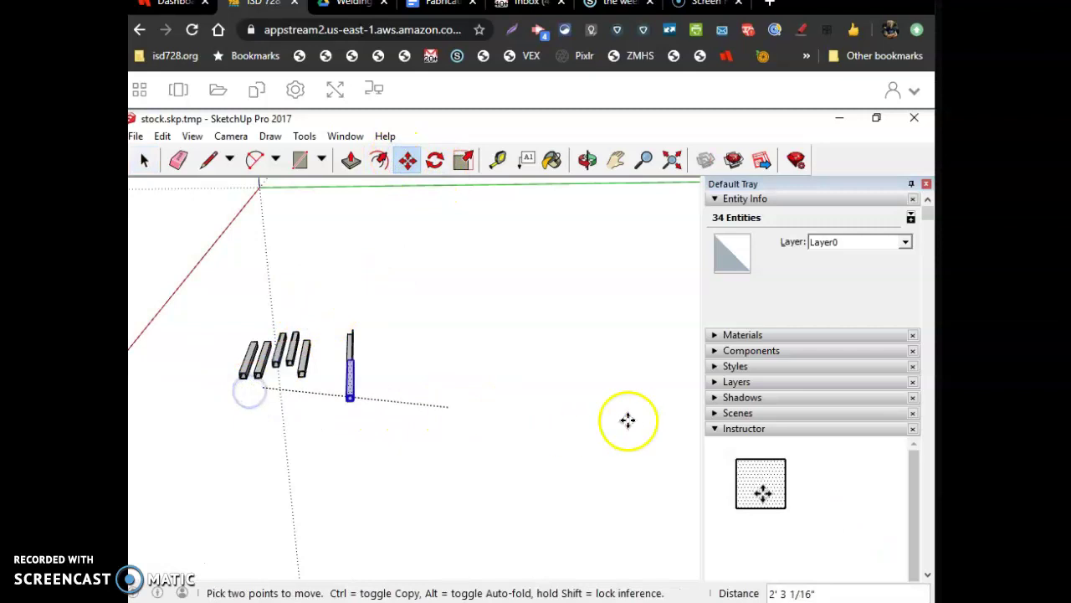
scroll(662, 390, "down", 1)
left_click(662, 390)
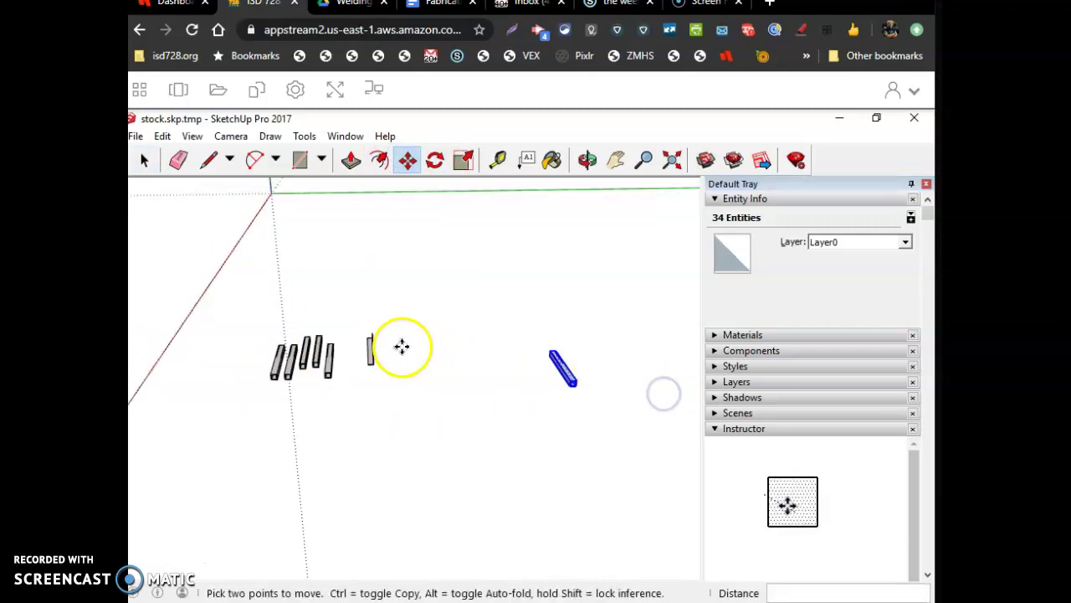
- Paste a copy of the tubing just behind the relocated piece and close the Default Tray
key("space")
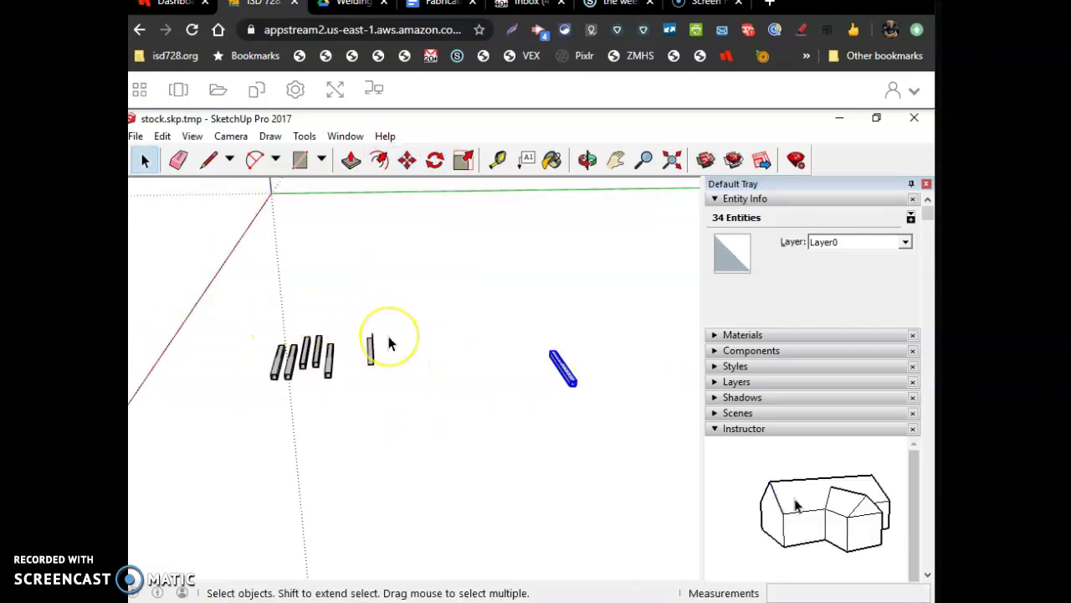
key("ctrl+v")
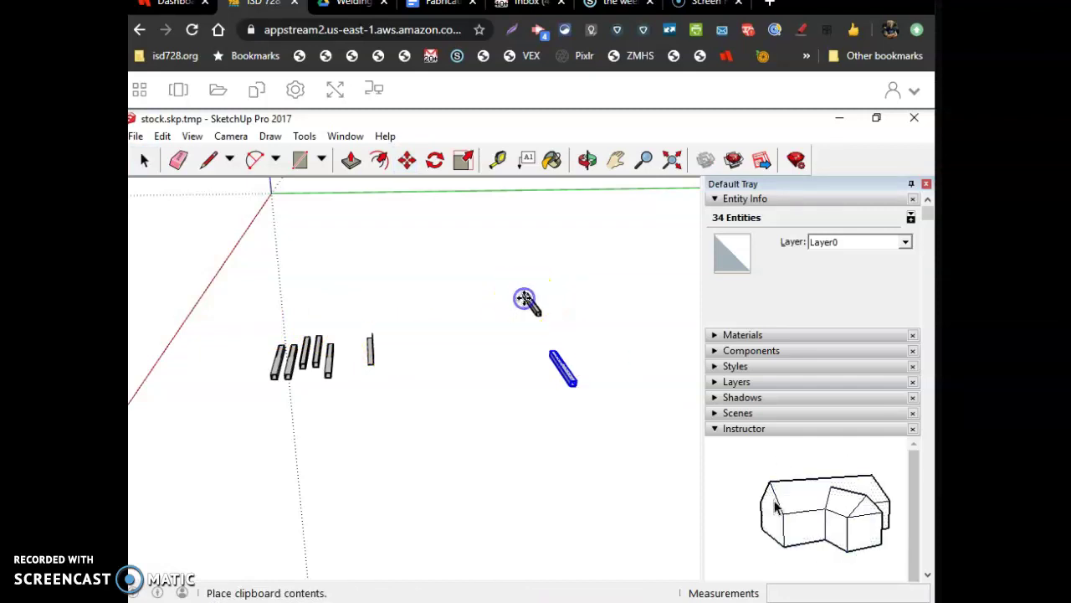
left_click(927, 184)
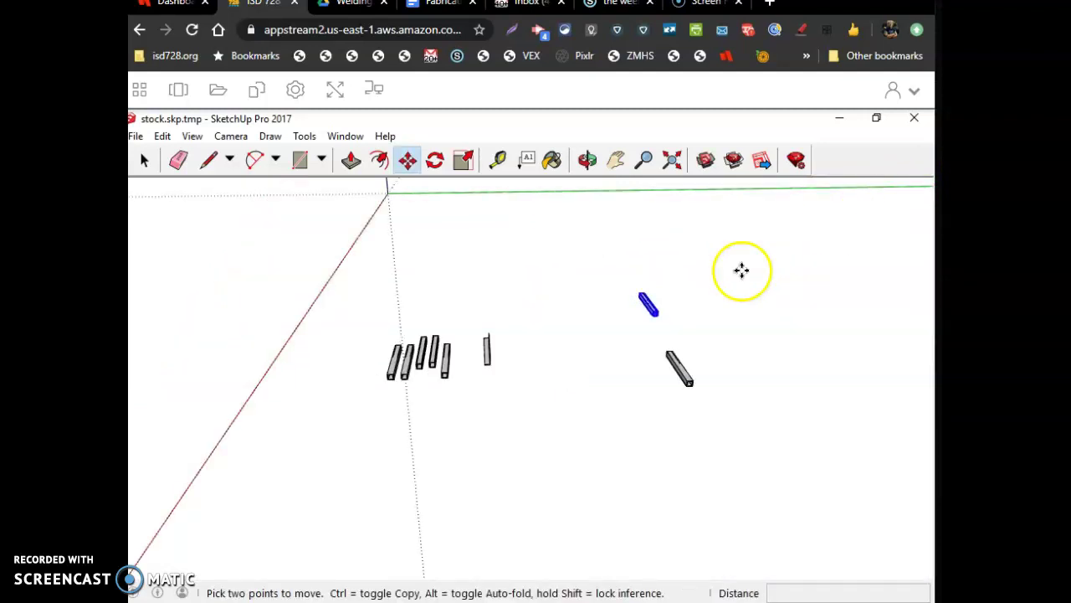
- Rotate the pasted tubing copy 90 degrees in the horizontal plane about its middle
scroll(775, 292, "up", 3)
scroll(776, 297, "up", 3)
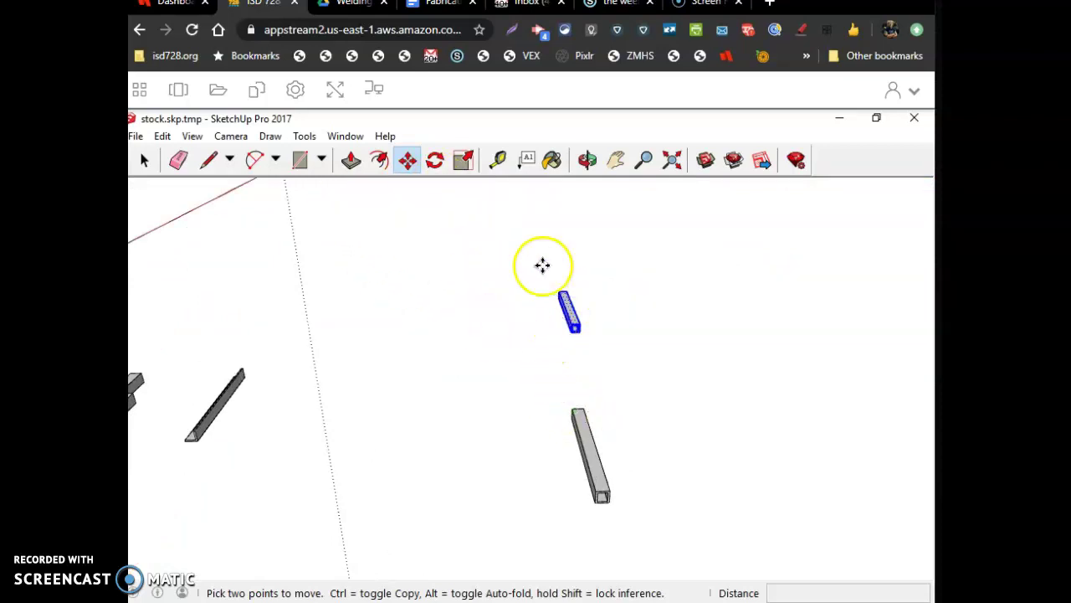
left_click(435, 160)
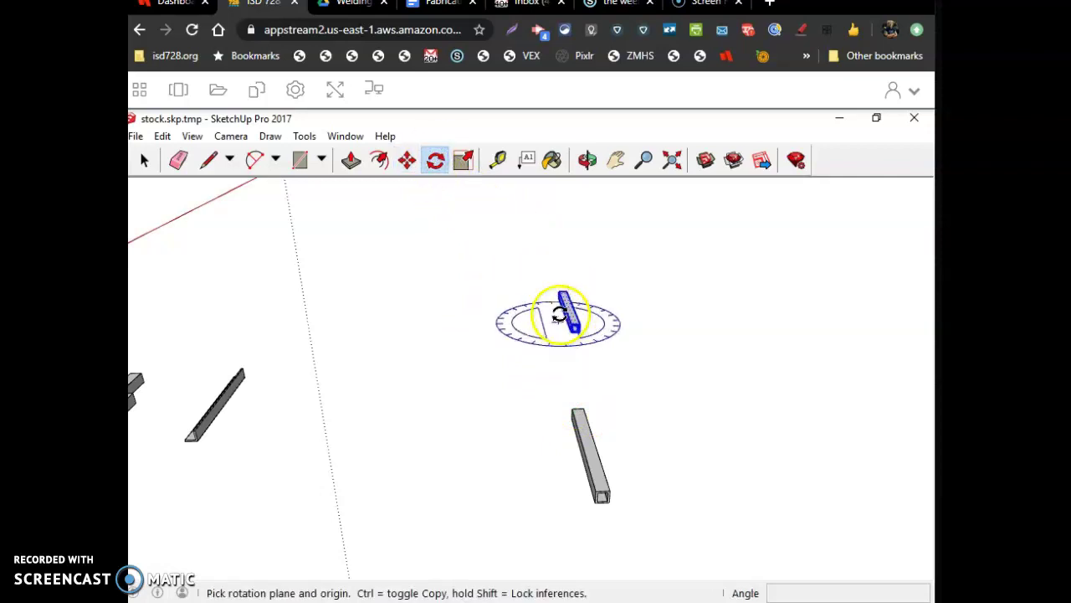
left_click_drag(567, 314, 565, 300)
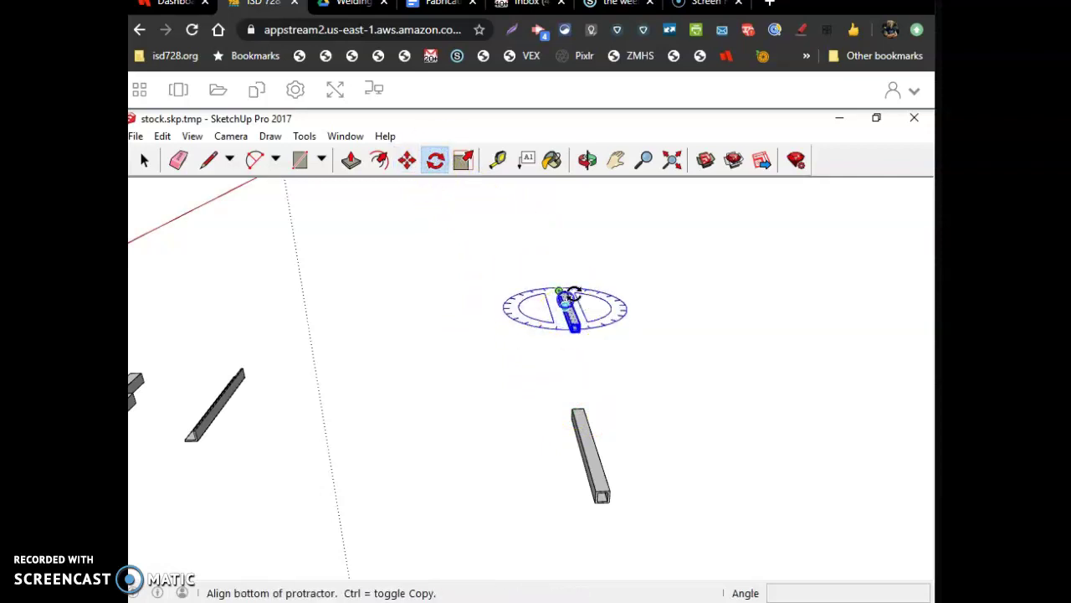
left_click(621, 289)
left_click(621, 289)
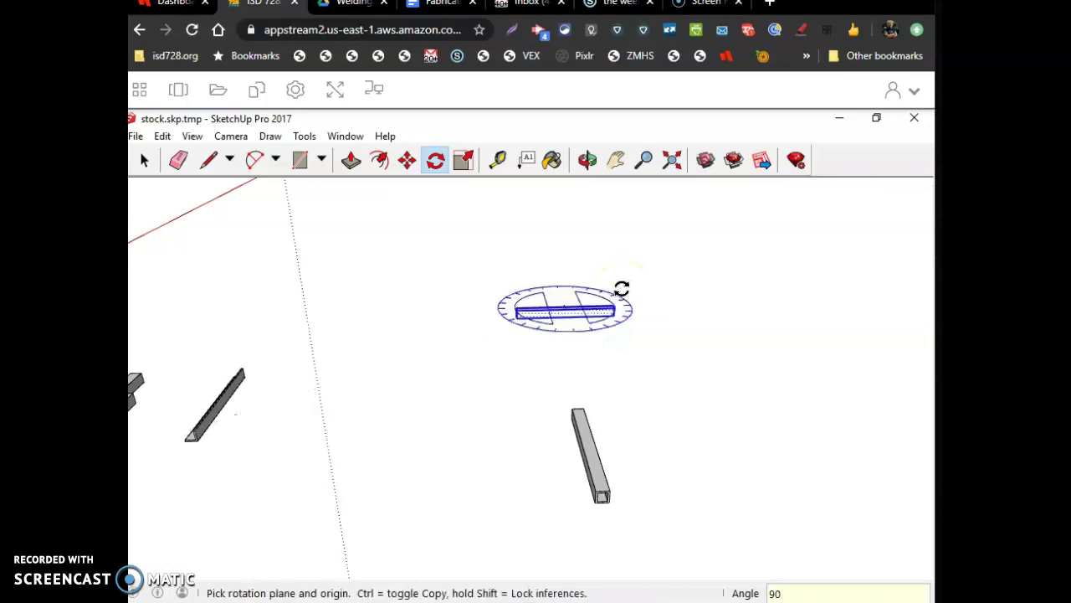
- Move the rotated tubing copy beside the front end of the other relocated tubing piece
key("m")
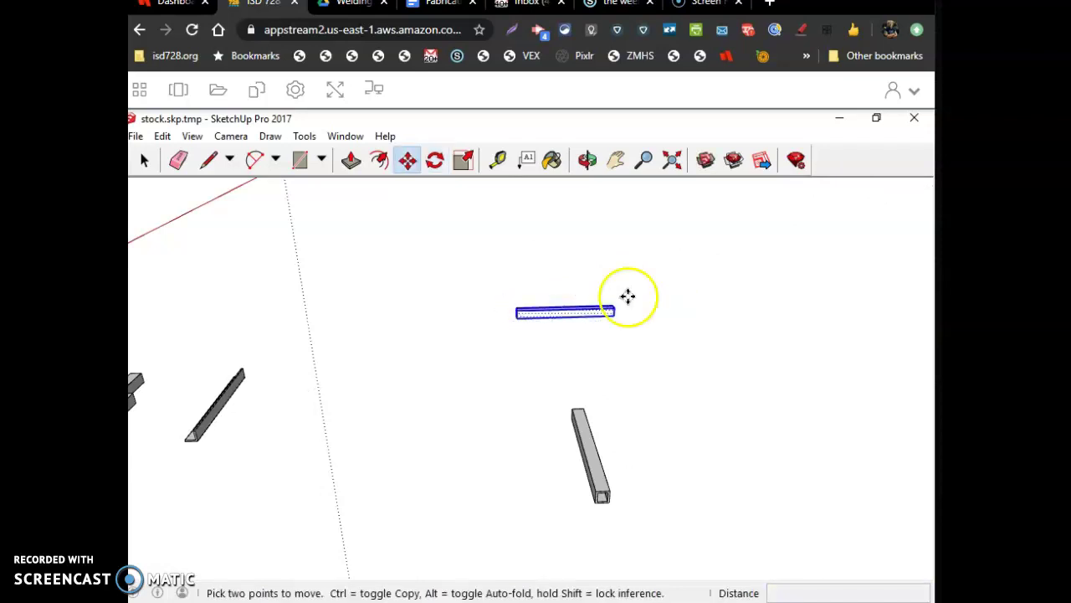
left_click(624, 312)
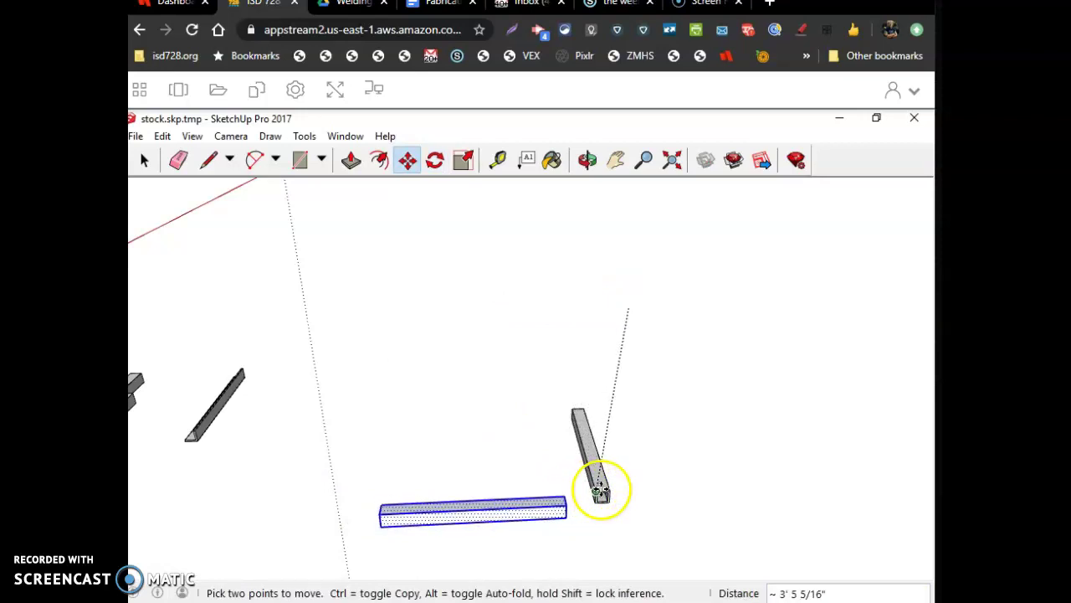
left_click(599, 489)
scroll(617, 536, "up", 3)
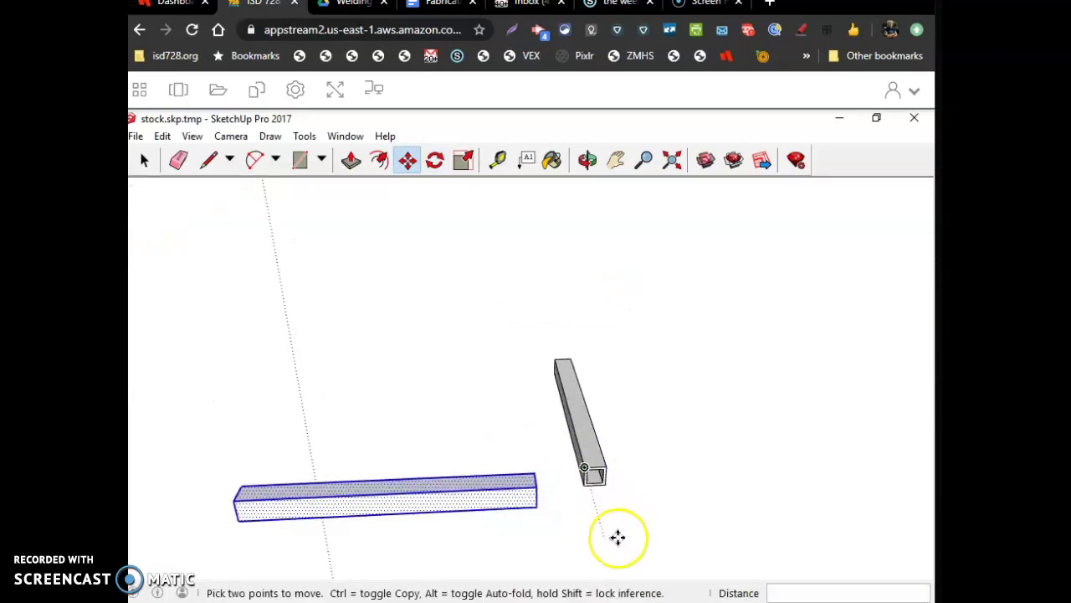
scroll(595, 515, "up", 1)
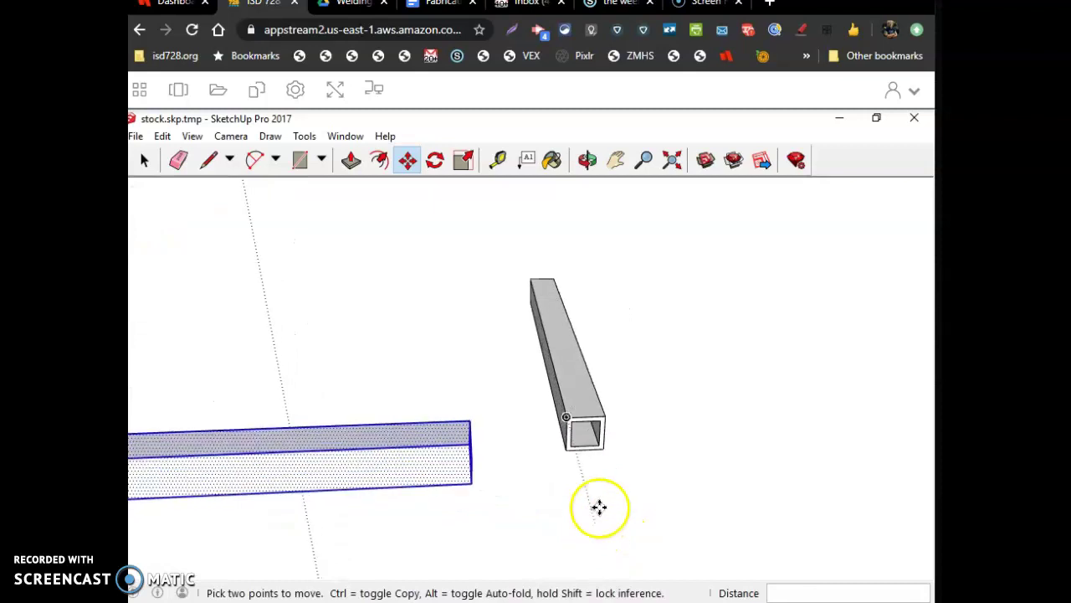
- Draw 1/8" lines across the tubing's front end face at the inner corners to separate the outer side wall from the other three
left_click(585, 446)
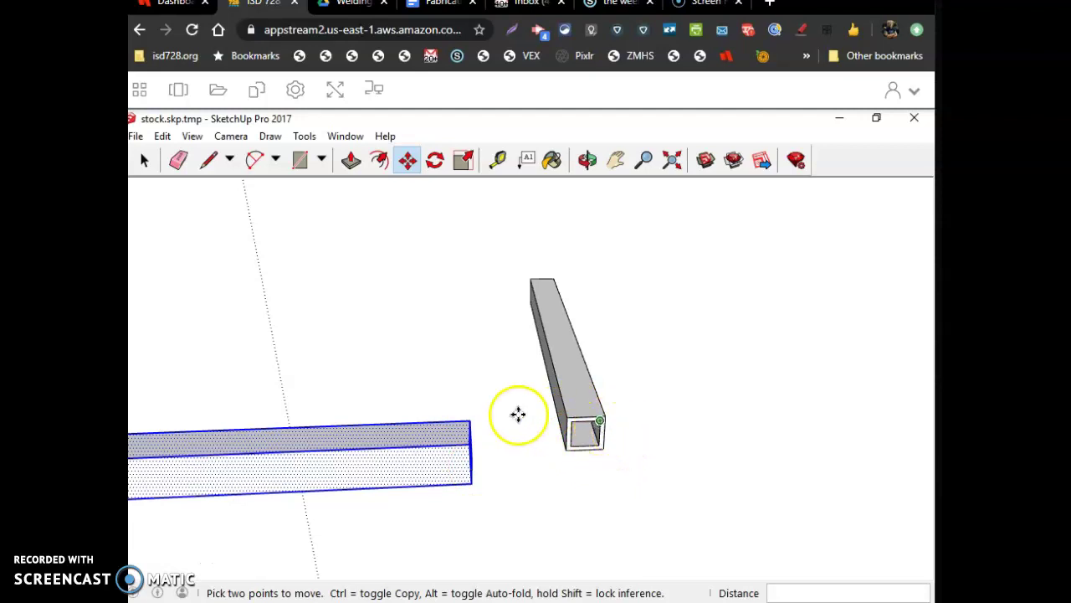
scroll(599, 441, "up", 4)
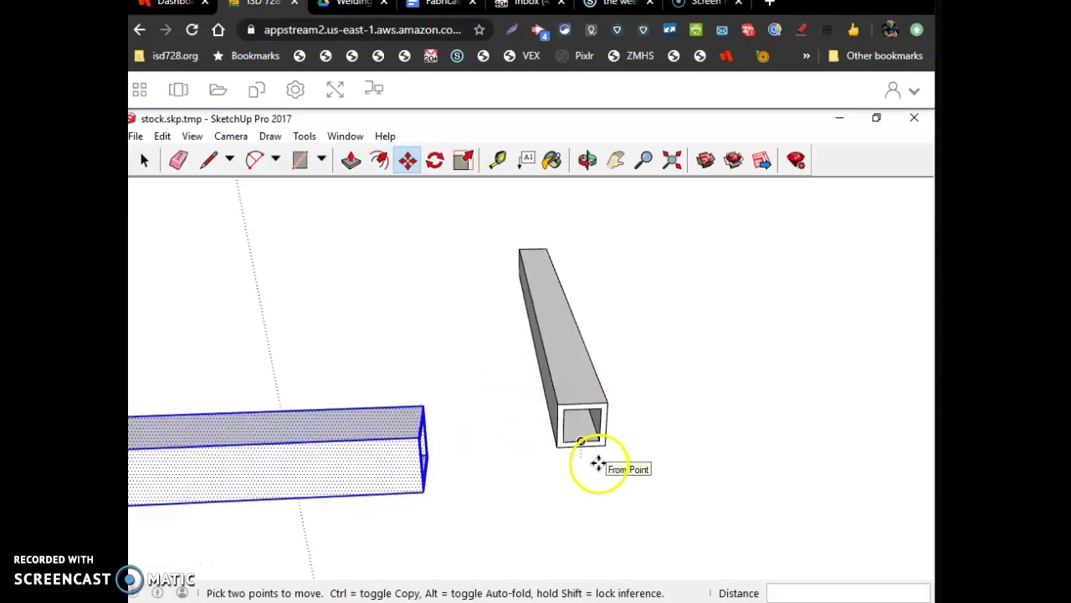
scroll(601, 446, "up", 2)
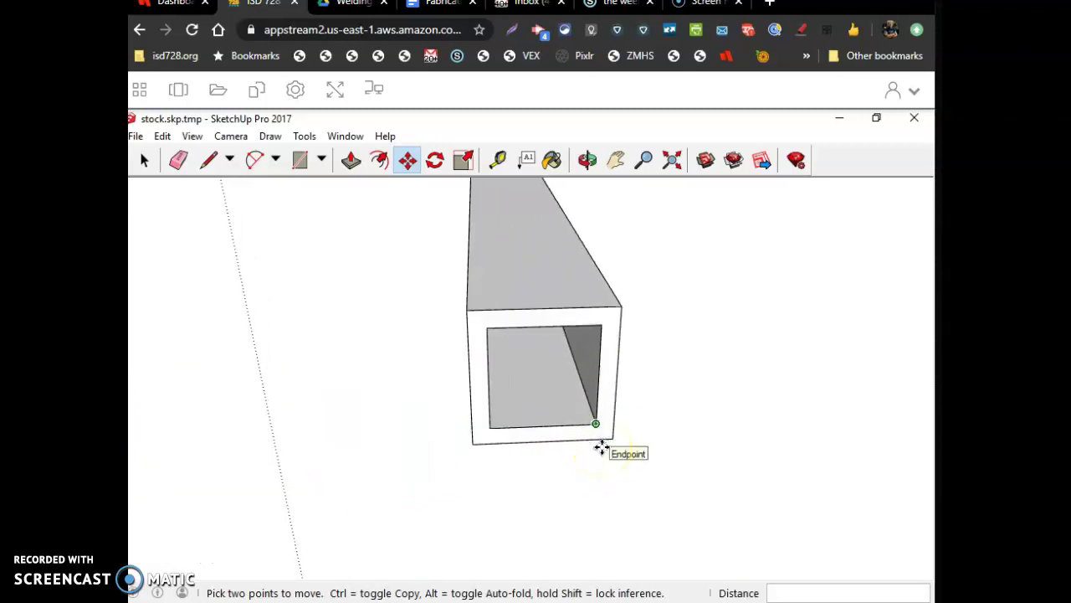
left_click(209, 161)
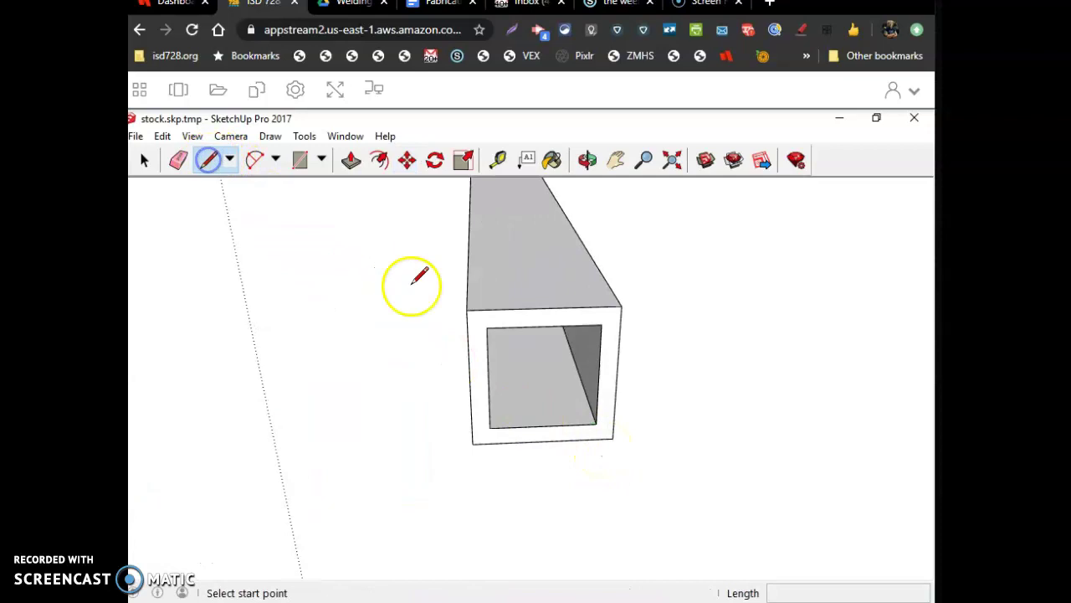
left_click(601, 325)
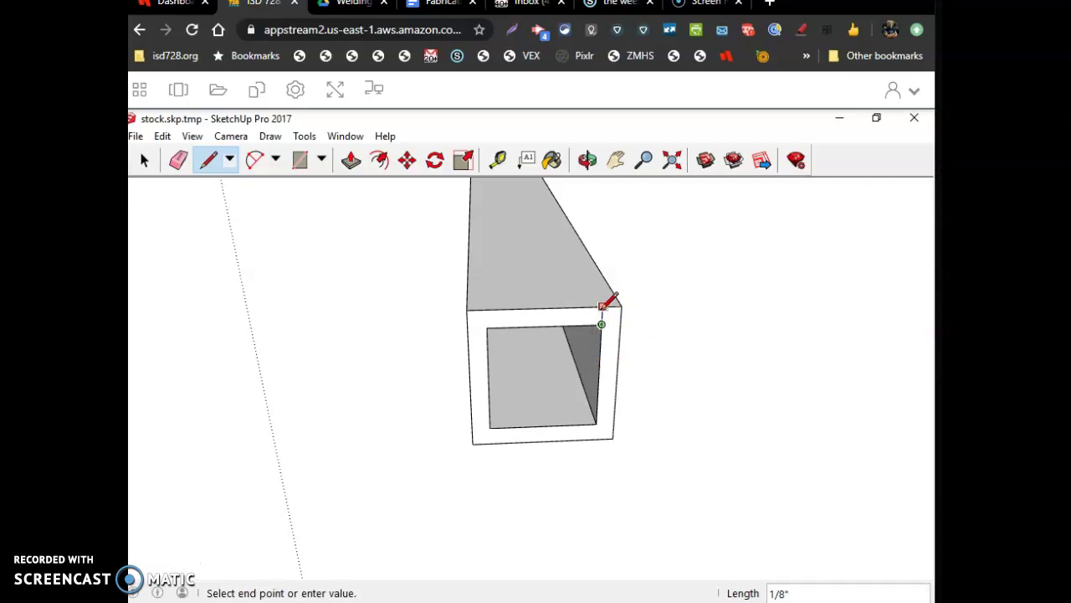
left_click(602, 305)
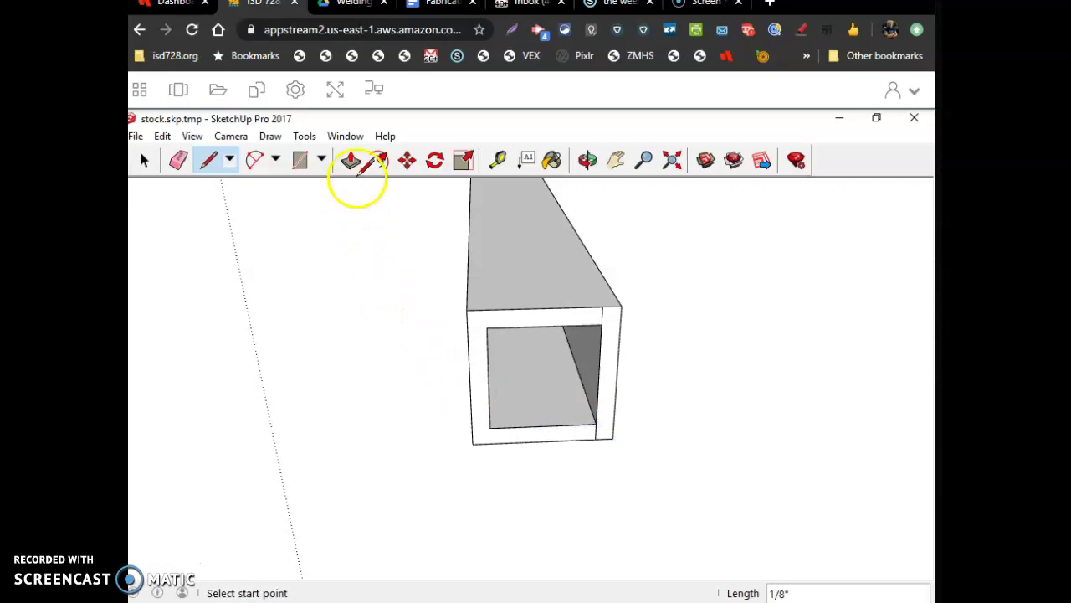
- Push the three-walled part of the tubing's front end face back 1", leaving the outer side wall projecting
left_click(350, 162)
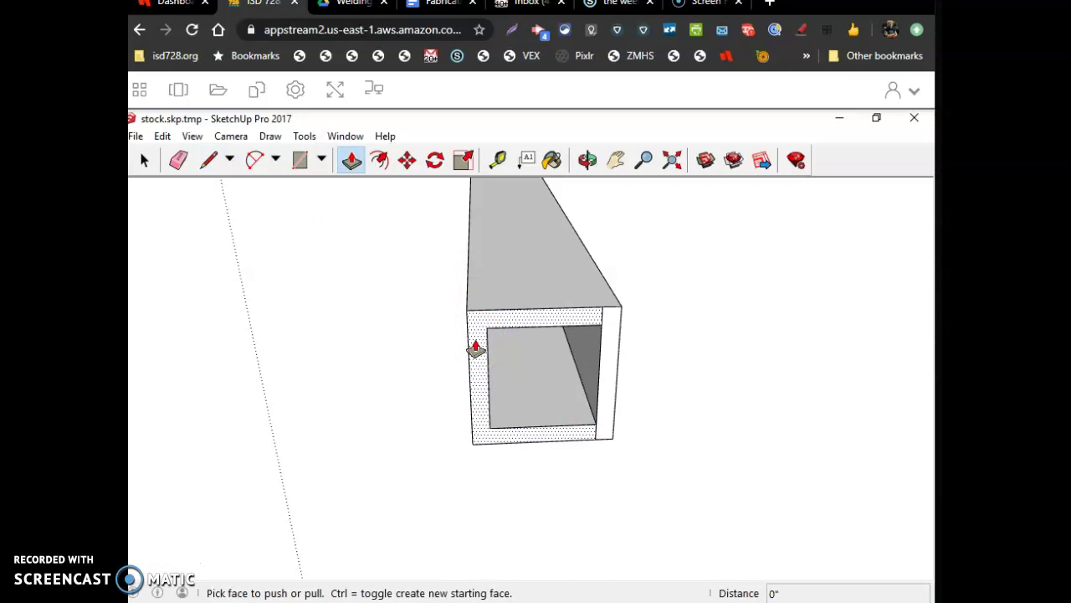
mouse_move(475, 349)
left_mouse_down()
mouse_move(478, 318)
mouse_move(488, 316)
left_mouse_up()
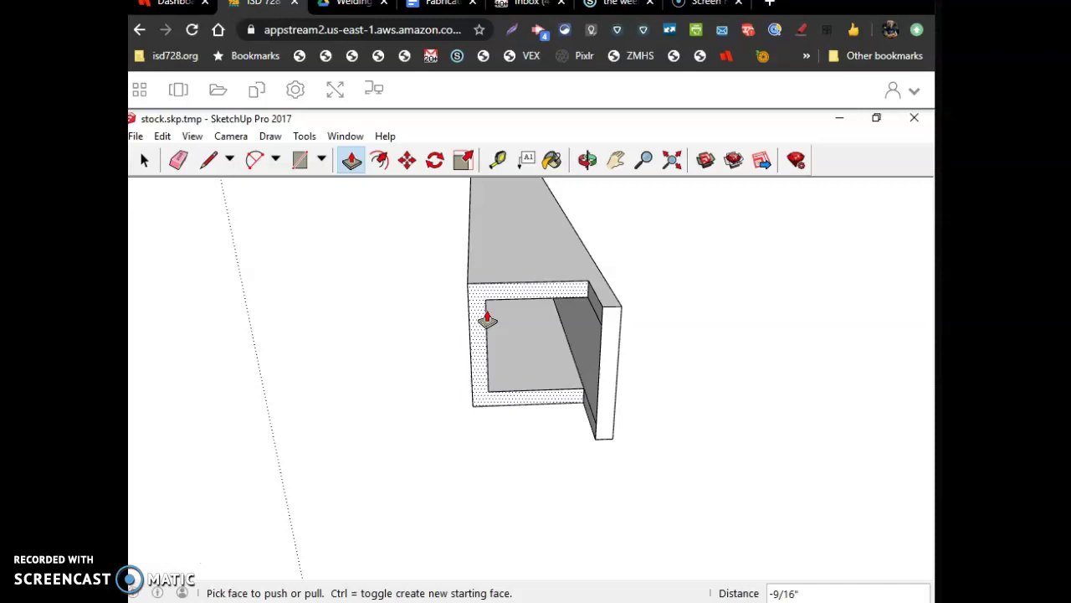
type("1")
key("Return")
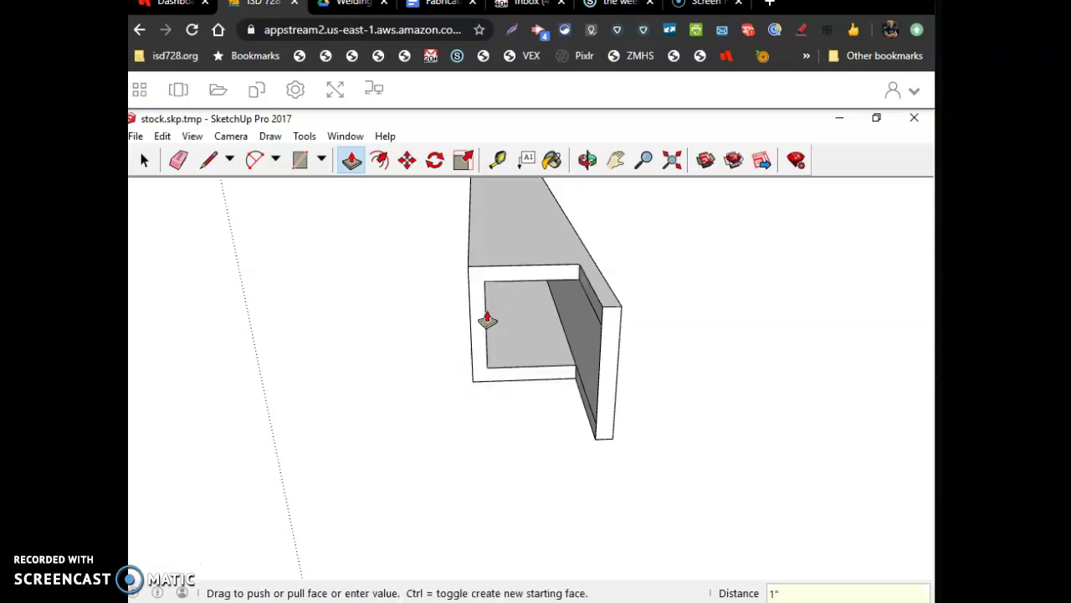
left_click_drag(487, 319, 489, 279)
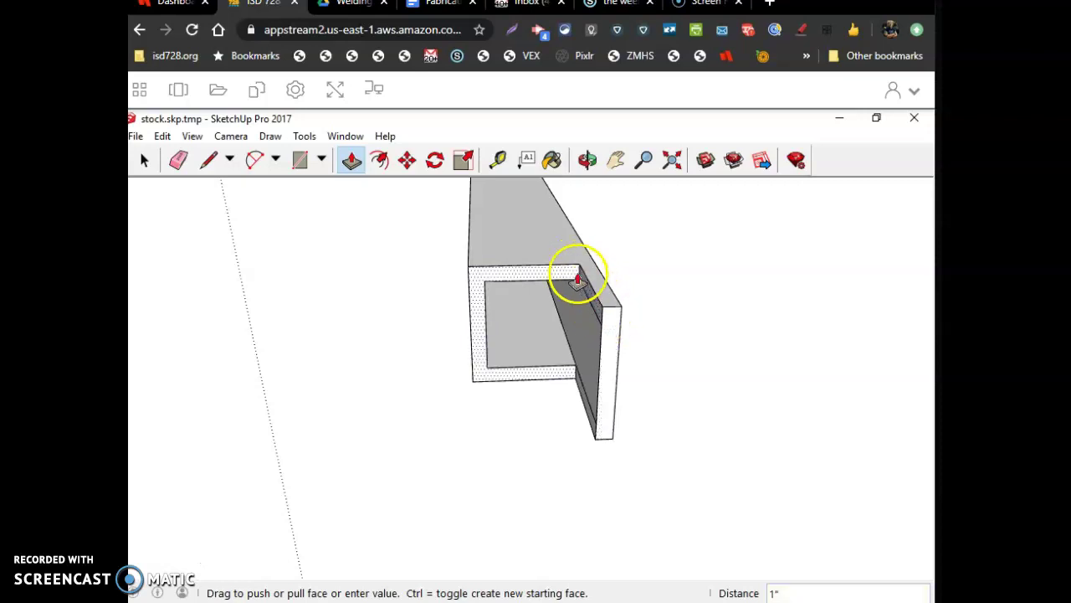
left_click(627, 370)
- Select the uncut square tubing and move it by its end corner into the notch, flush against the projecting wall
scroll(628, 375, "down", 5)
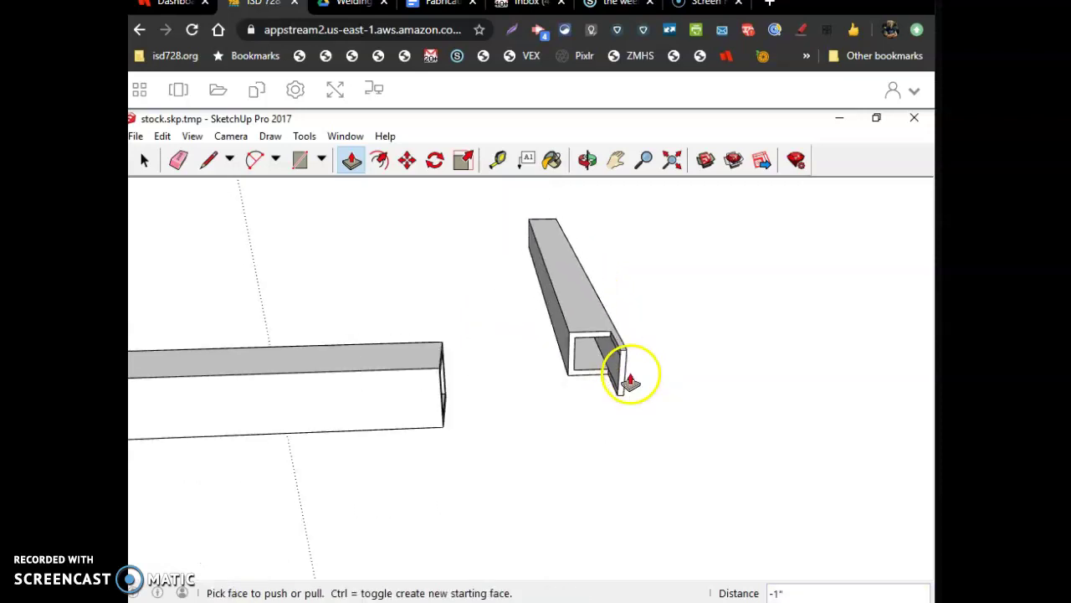
scroll(628, 377, "down", 3)
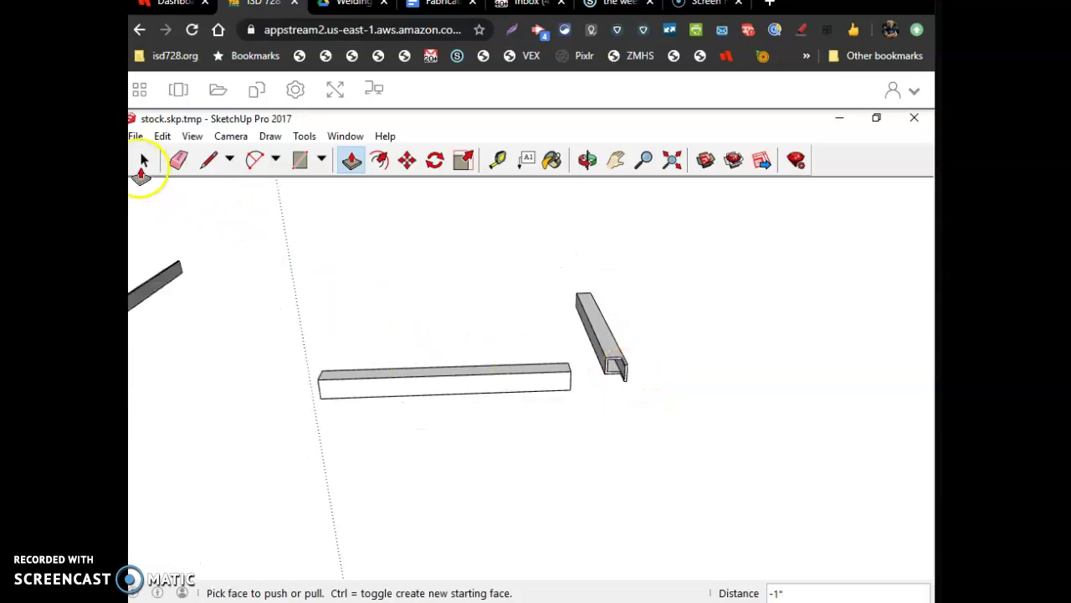
left_click(140, 161)
left_click_drag(383, 396, 589, 431)
scroll(591, 376, "up", 4)
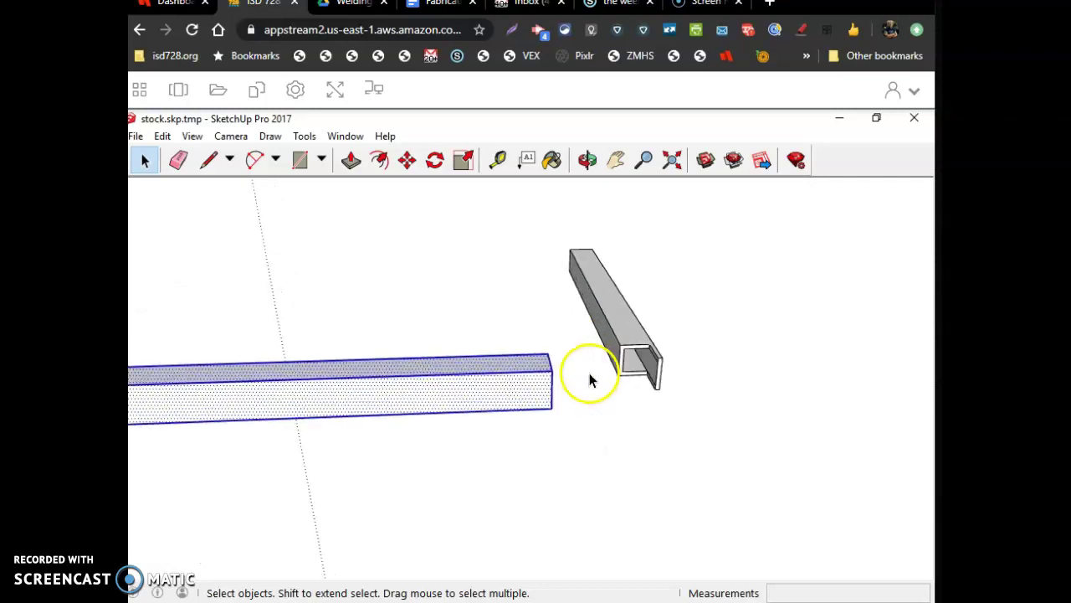
left_click(408, 160)
scroll(553, 401, "up", 3)
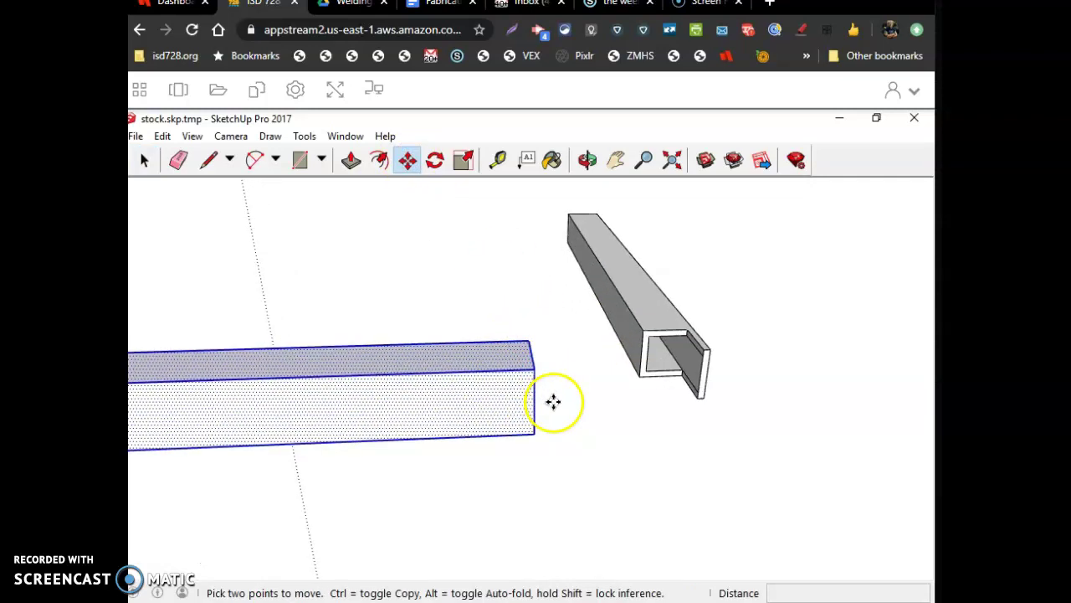
left_click_drag(521, 368, 702, 356)
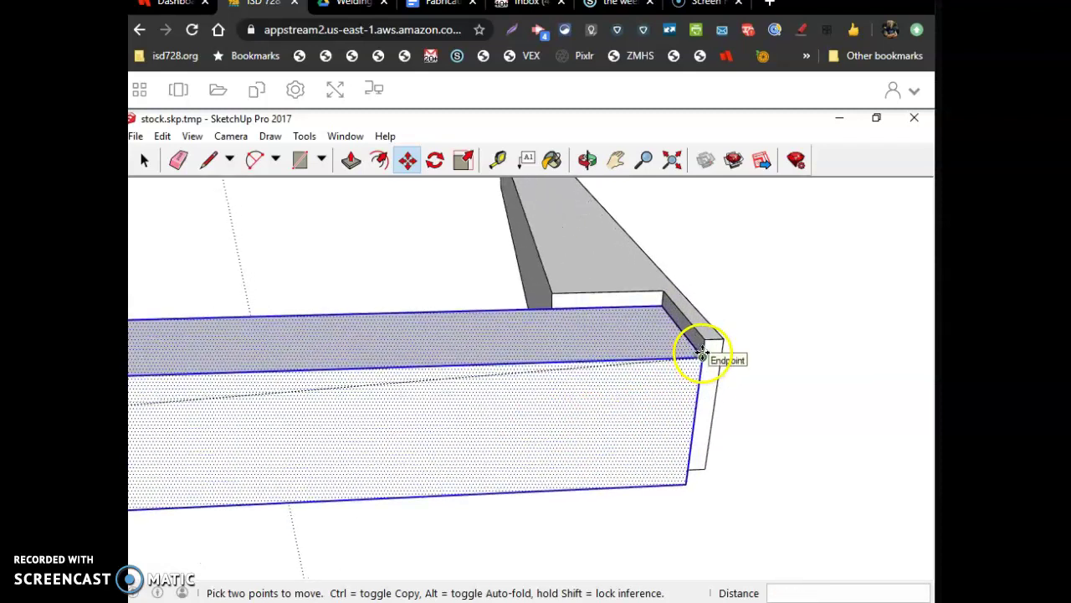
scroll(705, 343, "up", 2)
left_click(706, 343)
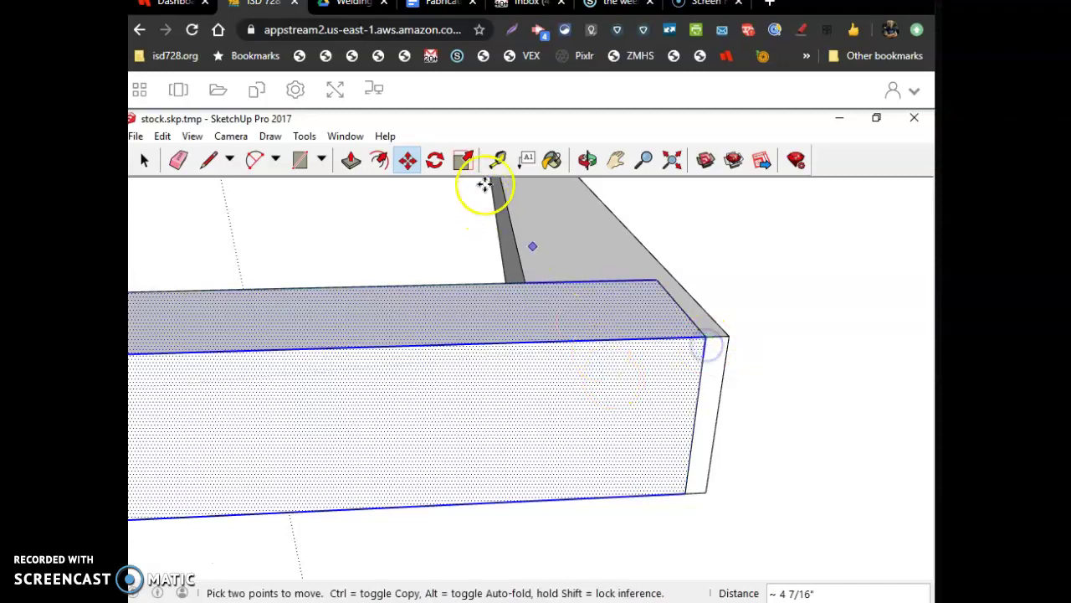
- Copy the angle iron and paste the duplicate in the open area away from the original
left_click(588, 161)
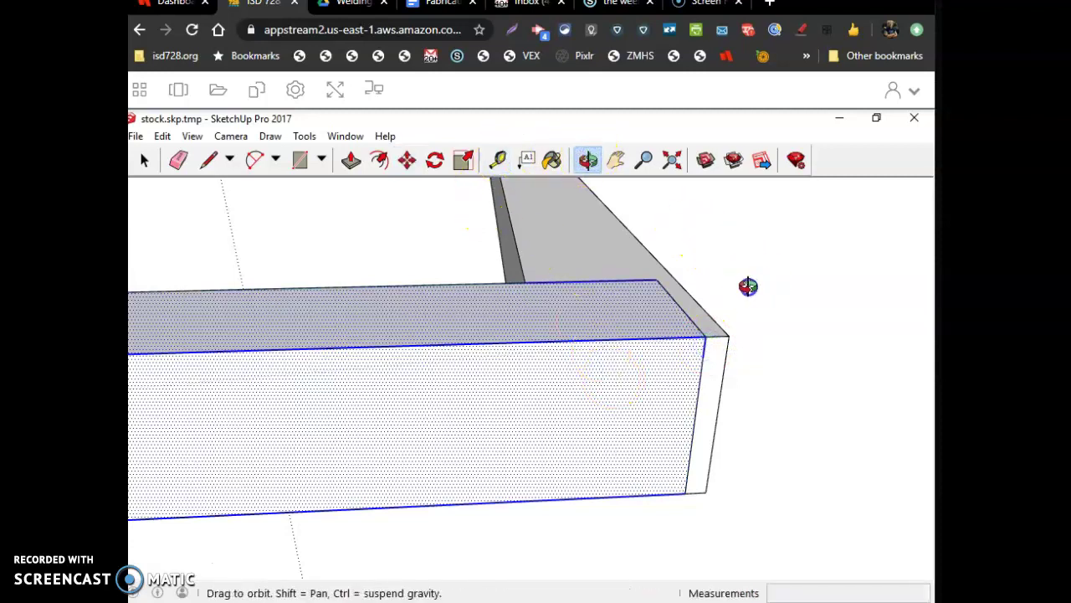
left_click_drag(749, 285, 579, 435)
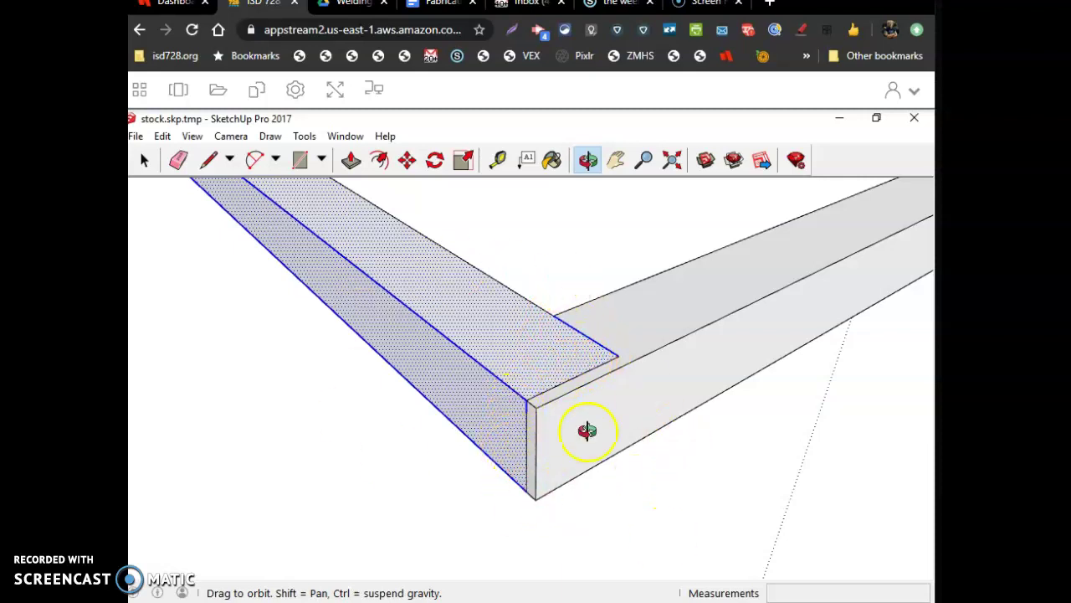
scroll(657, 423, "down", 10)
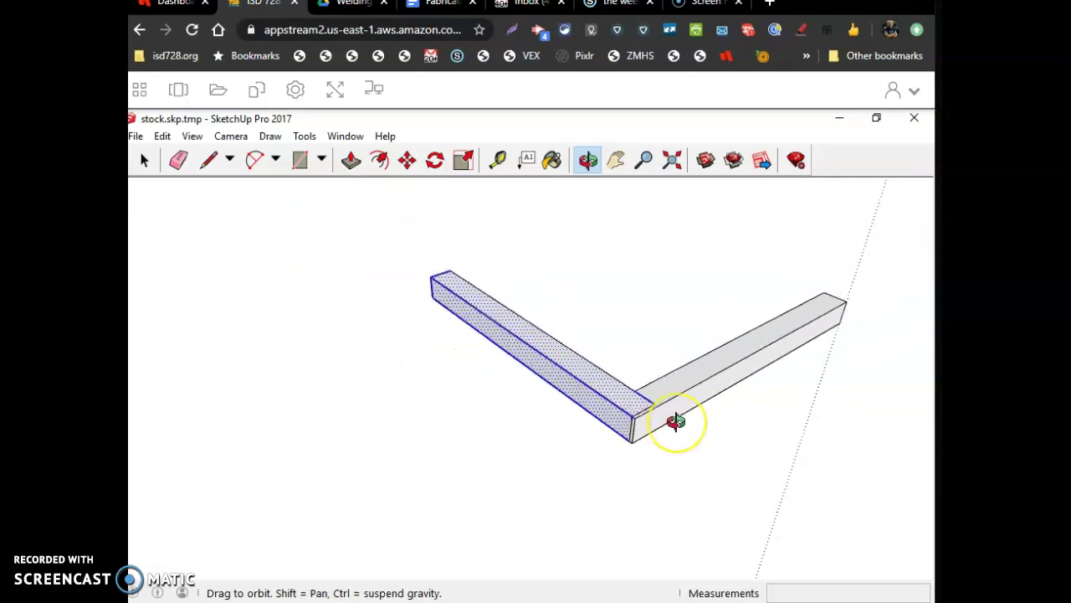
scroll(503, 205, "up", 4)
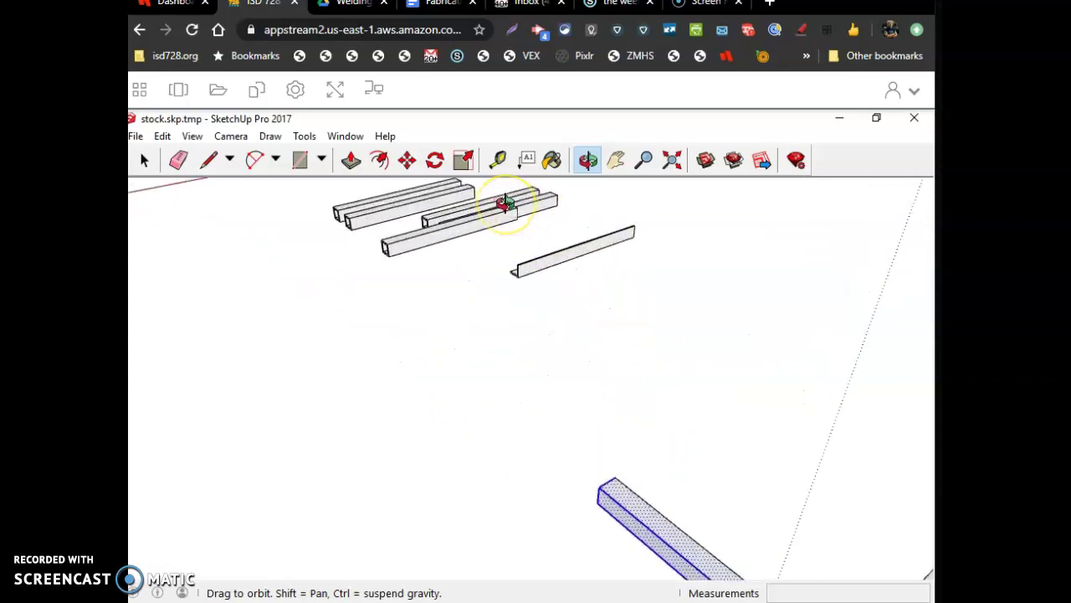
mouse_move(551, 198)
left_mouse_down()
mouse_move(681, 366)
mouse_move(519, 423)
mouse_move(370, 220)
left_mouse_up()
left_click(144, 160)
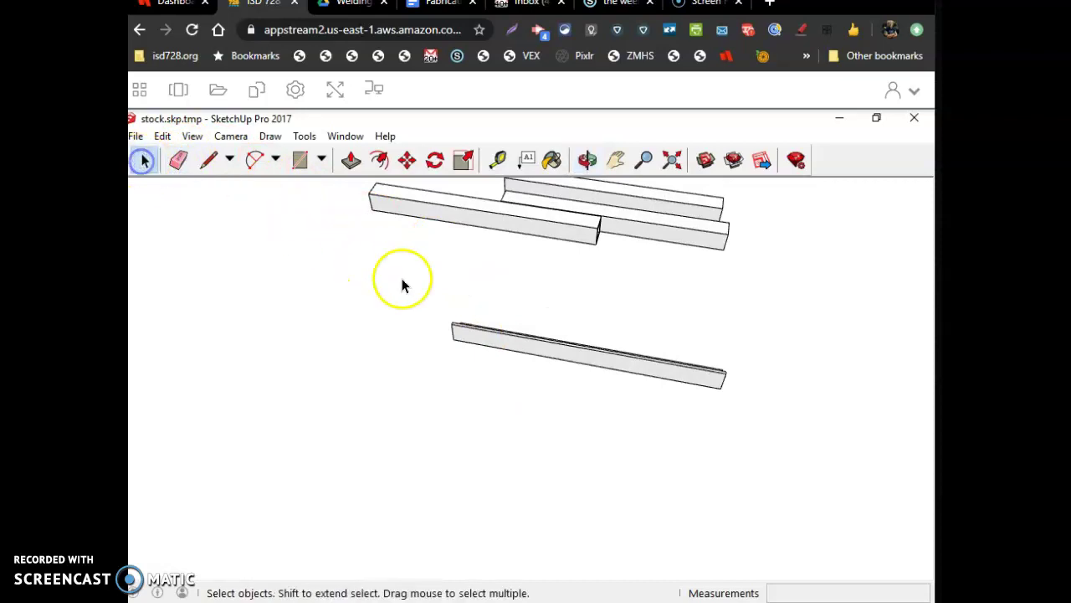
left_click_drag(408, 278, 815, 474)
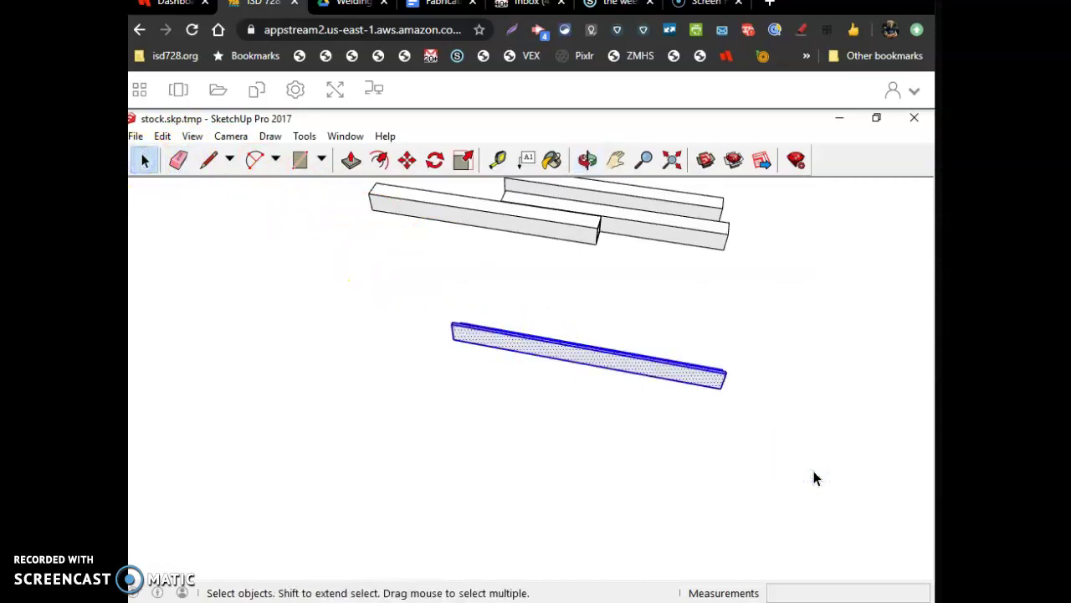
key("ctrl+c")
key("ctrl+v")
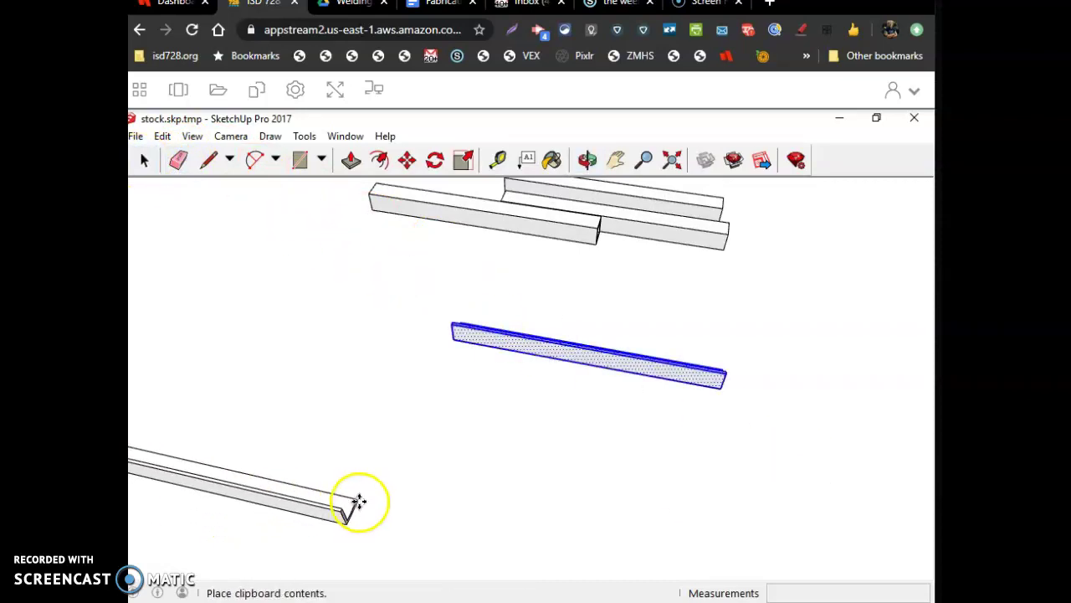
left_click(383, 505)
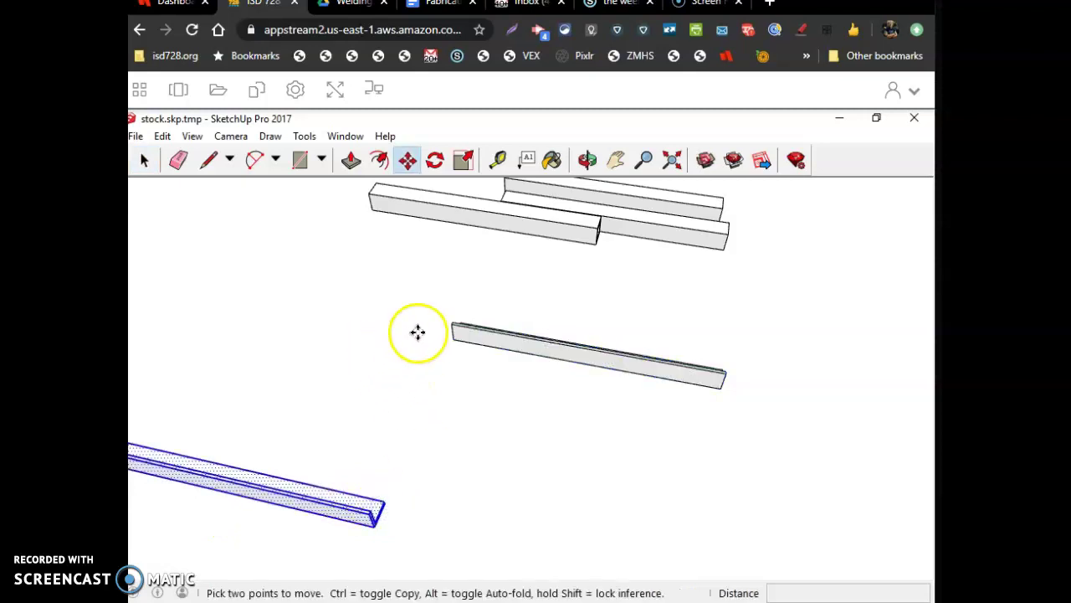
- Select the original angle iron and rotate it 90 degrees in the horizontal plane
key("space")
left_click_drag(413, 272, 795, 454)
left_click(432, 165)
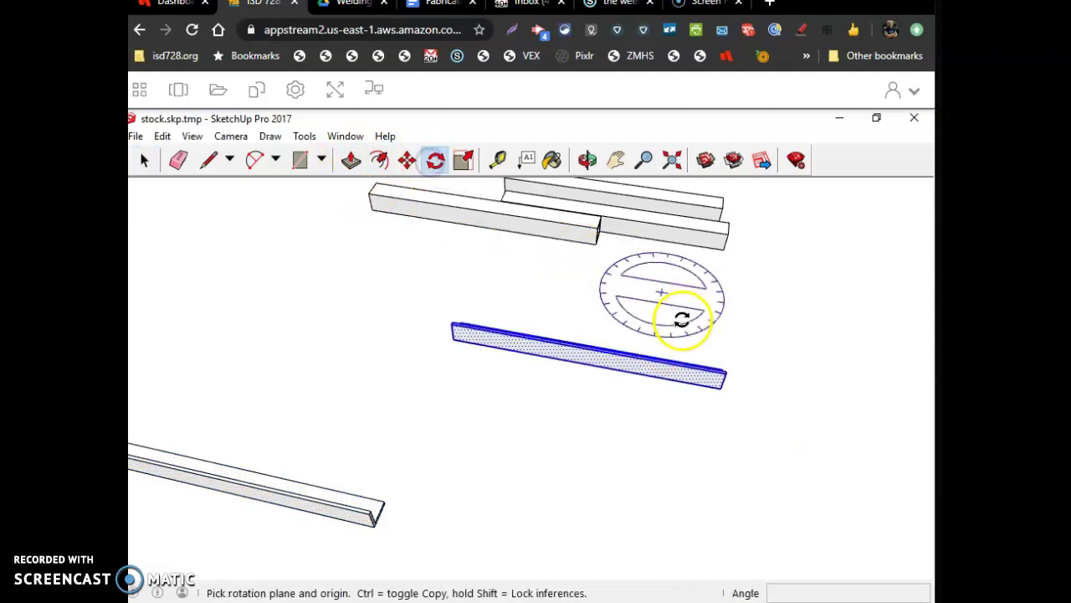
left_click(671, 334)
left_click(543, 302)
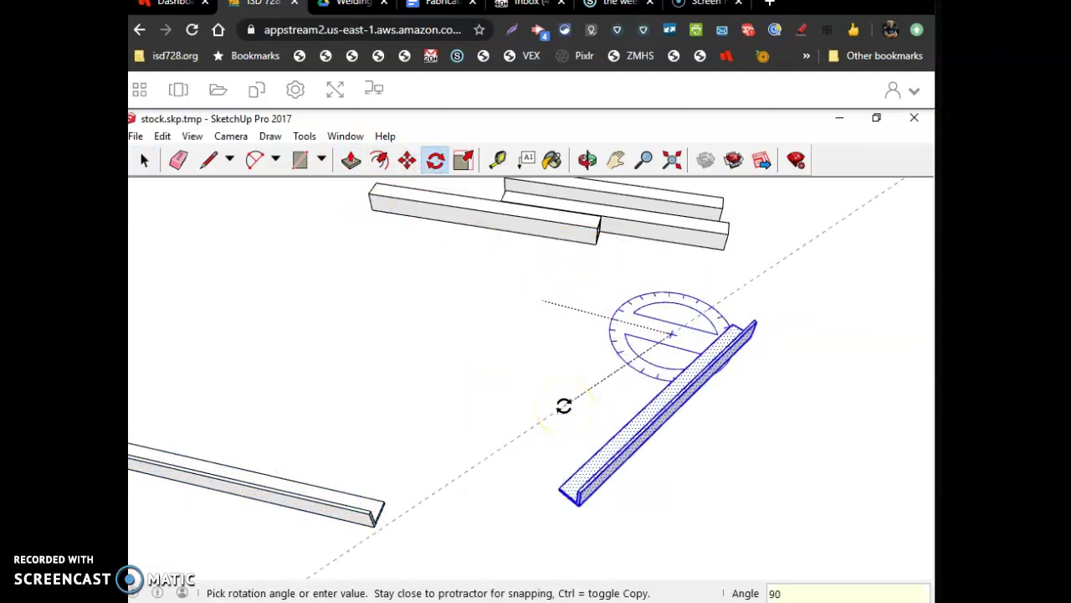
key("Return")
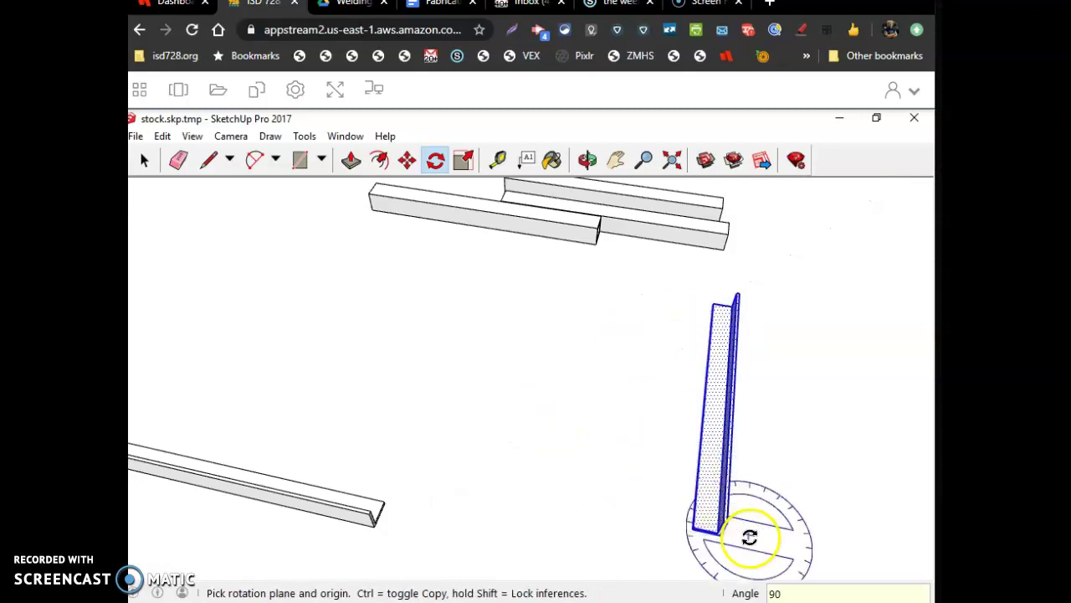
- Draw a 1/8" line on the rotated angle iron's near end face from the inside corner to the bottom edge
scroll(743, 548, "up", 3)
scroll(694, 566, "up", 3)
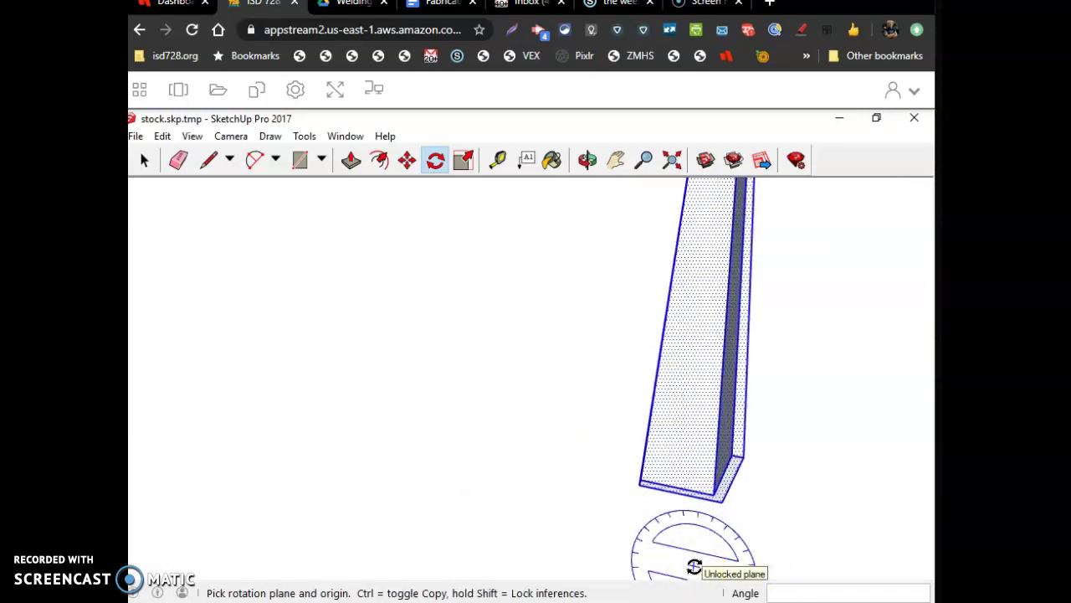
left_click(144, 161)
left_click(808, 473)
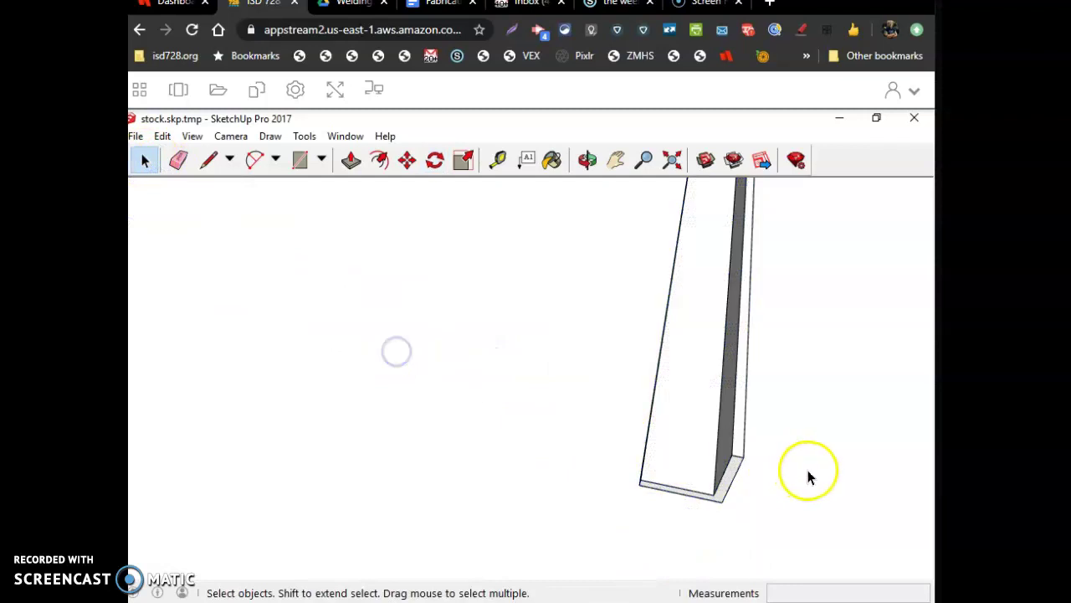
left_click(731, 464)
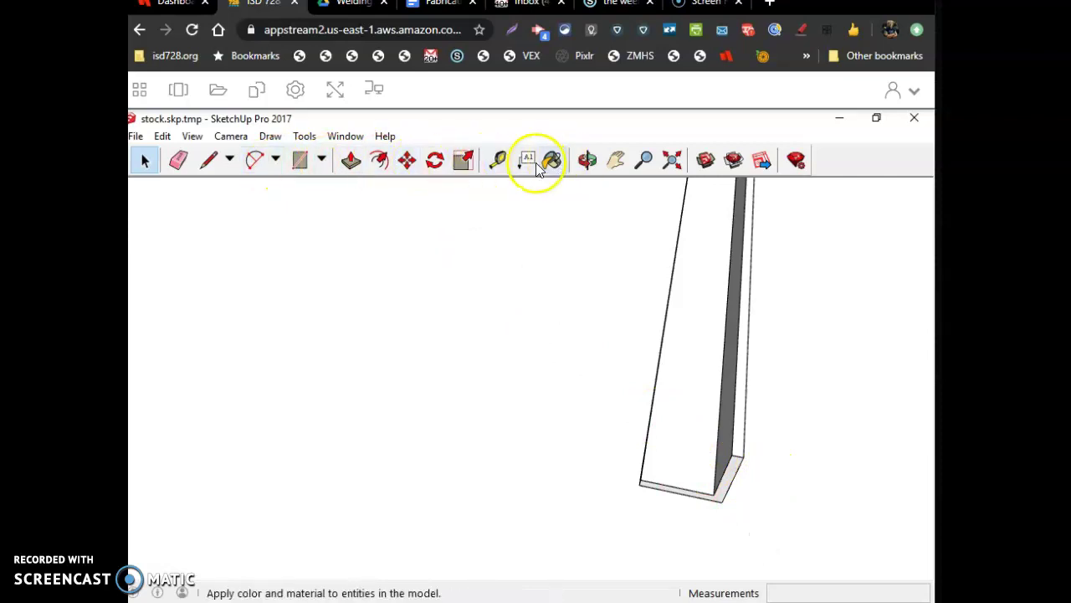
left_click(207, 161)
scroll(724, 536, "up", 3)
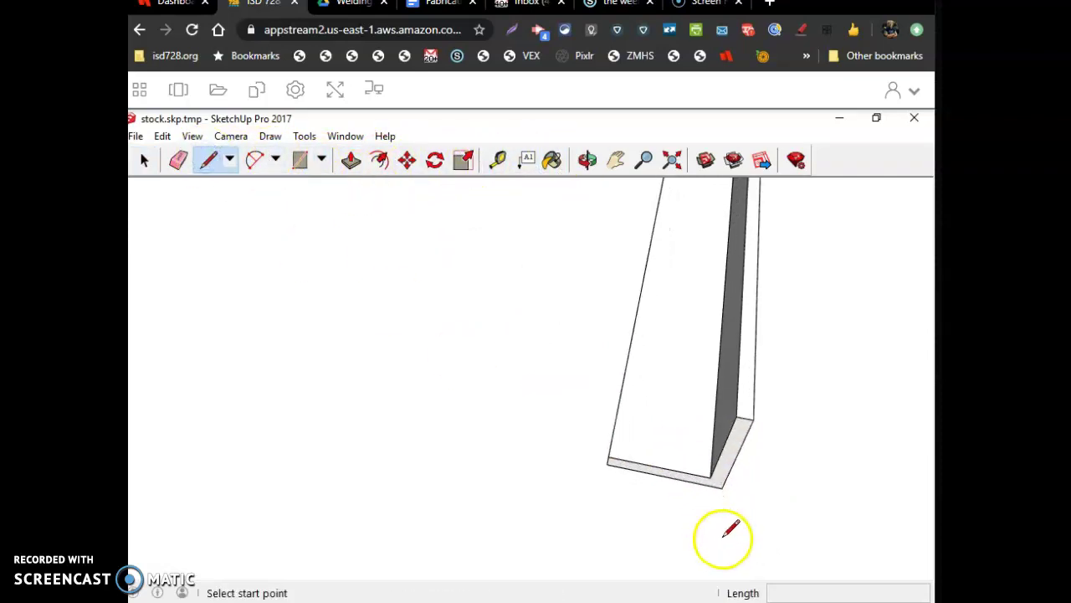
scroll(725, 534, "up", 2)
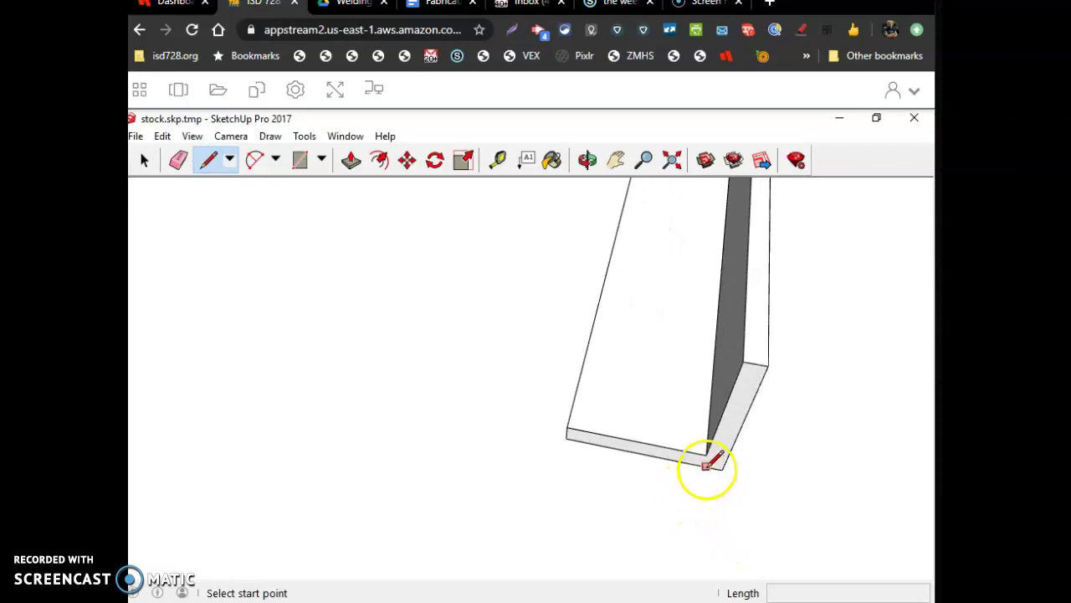
left_click(708, 455)
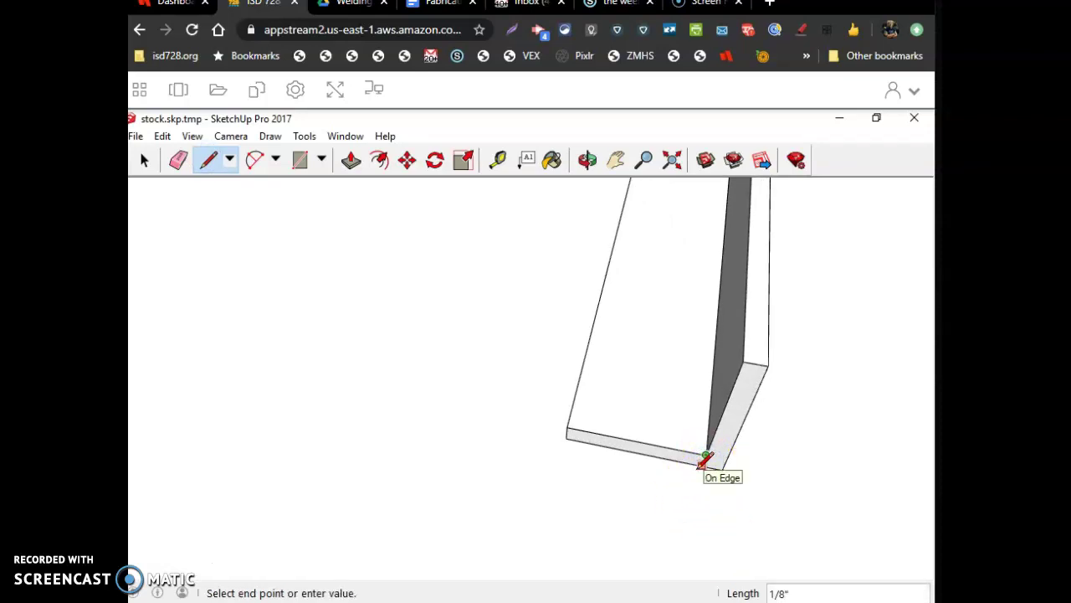
key("Escape")
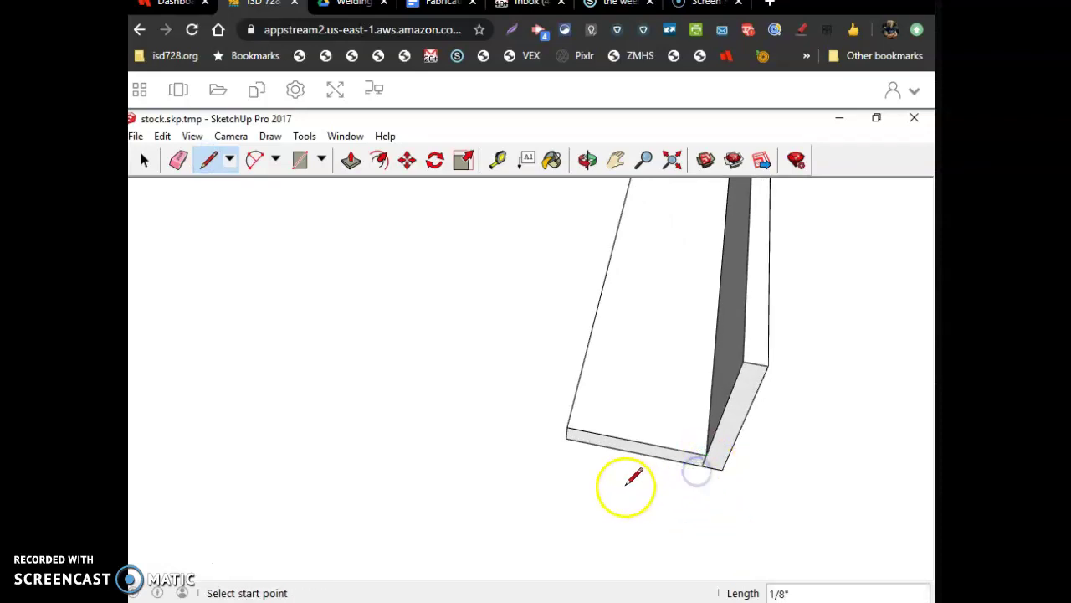
- Push the horizontal flange's end face on the rotated angle iron inward 1" to notch it, leaving the vertical flange full length
left_click(352, 160)
left_click(634, 448)
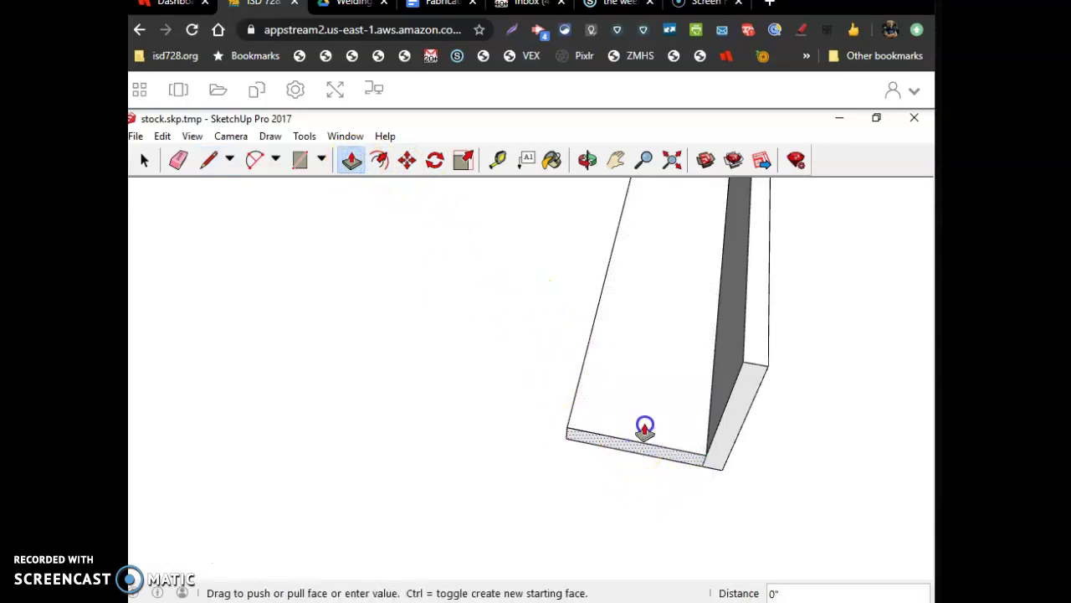
left_click(651, 394)
left_click(651, 398)
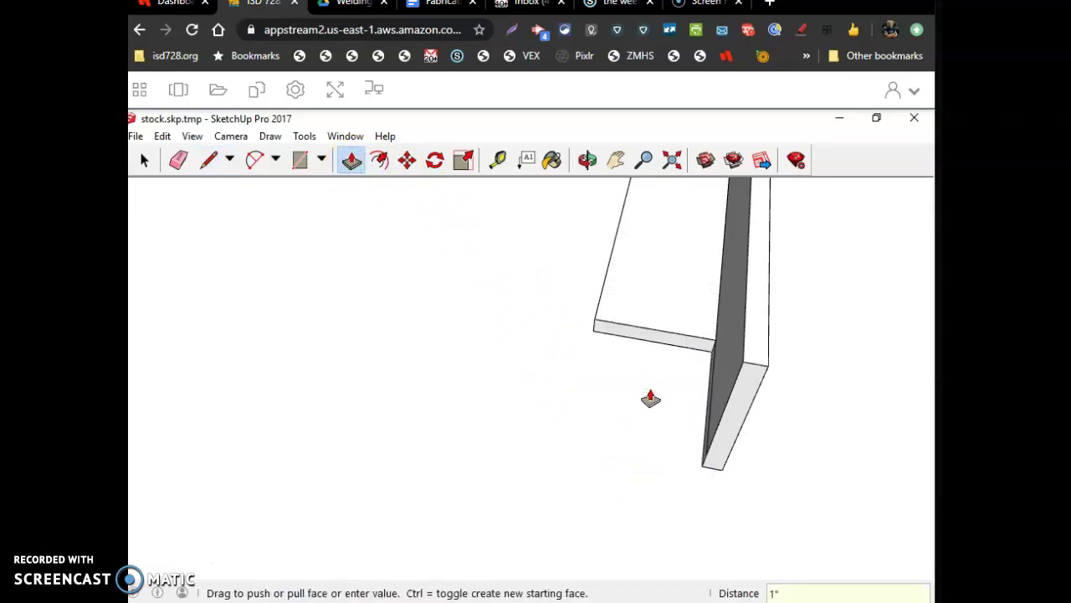
left_click(612, 421)
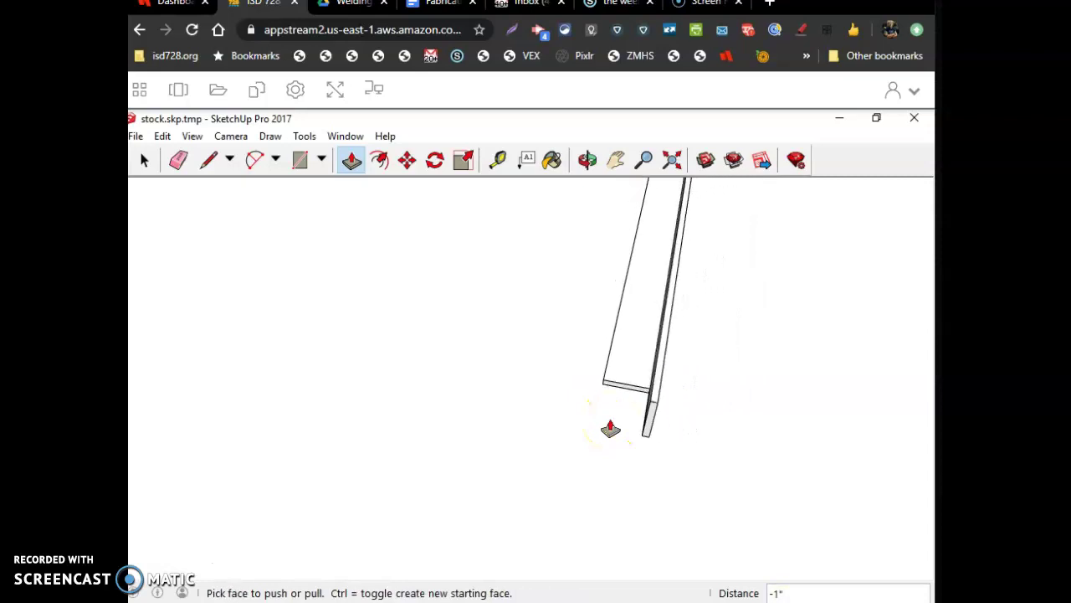
- Select the uncut angle iron and move it by its near end corner into the notch, against the rotated piece's vertical flange
middle_click_drag(720, 438, 452, 383)
scroll(744, 448, "down", 5)
key("space")
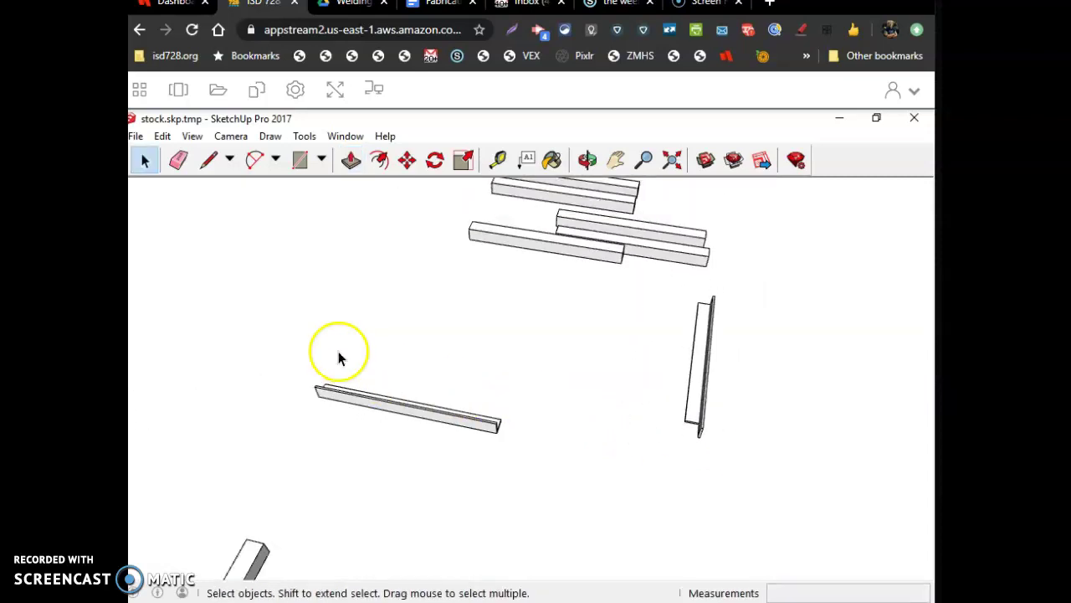
left_click(316, 374)
left_click_drag(316, 375, 540, 459)
key("m")
scroll(502, 427, "up", 5)
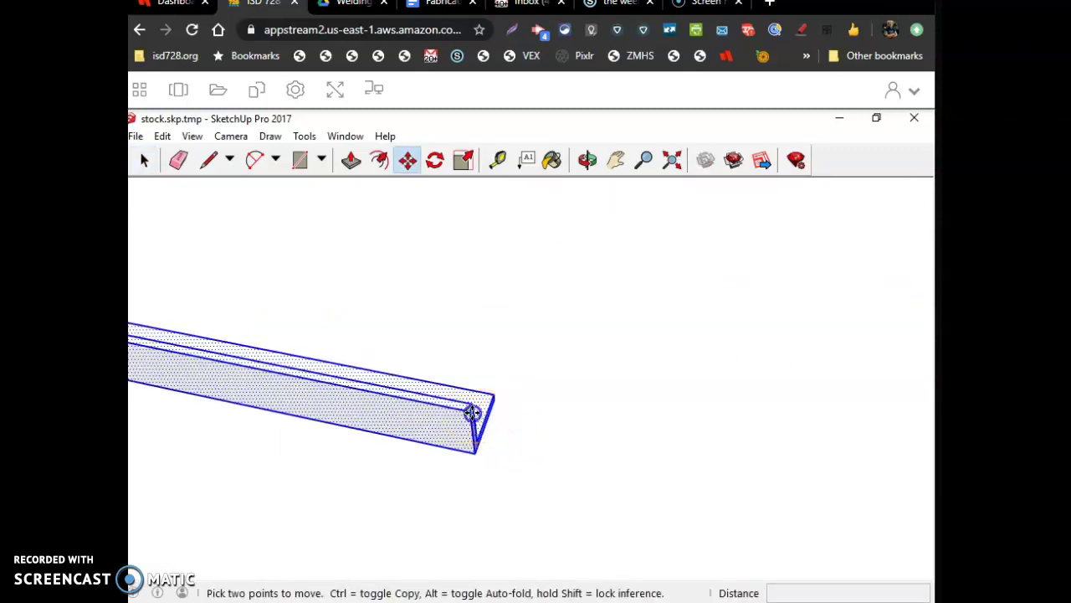
scroll(478, 411, "down", 6)
left_click_drag(473, 412, 730, 409)
scroll(683, 406, "up", 5)
left_click(676, 432)
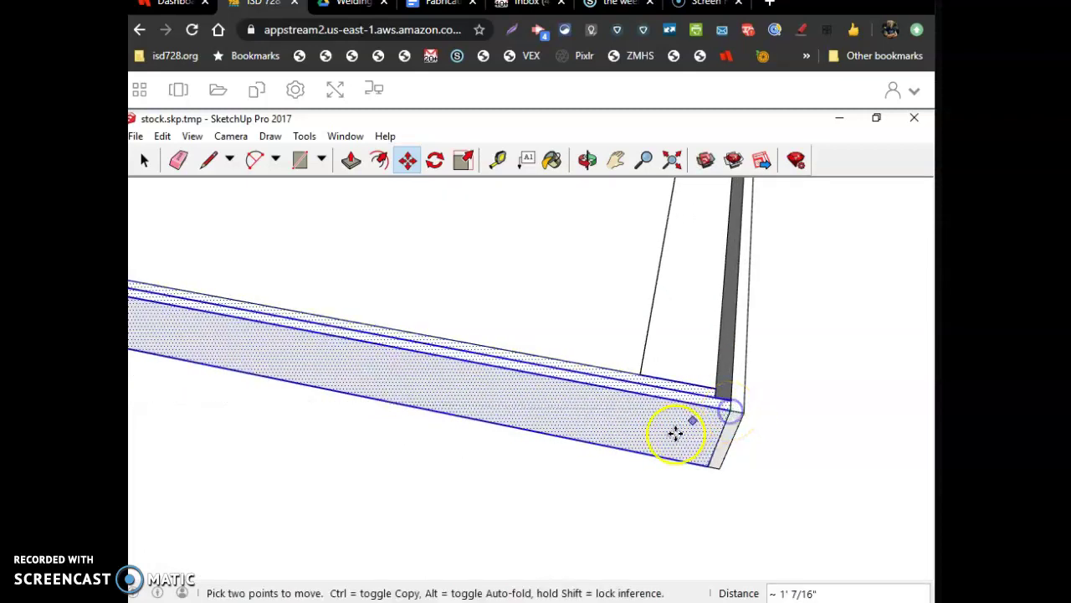
middle_click_drag(675, 432, 665, 466)
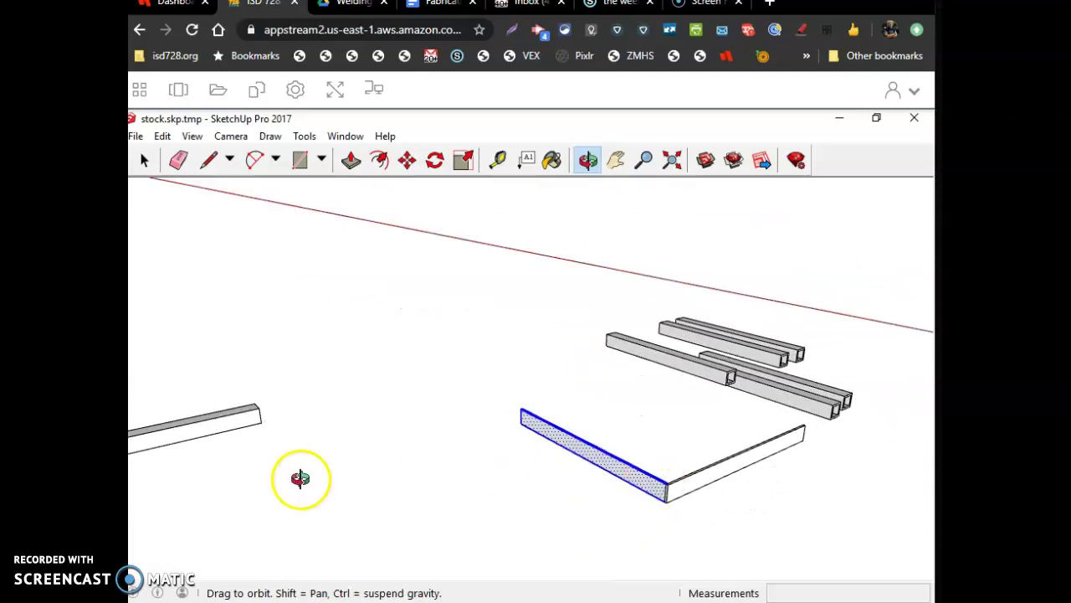